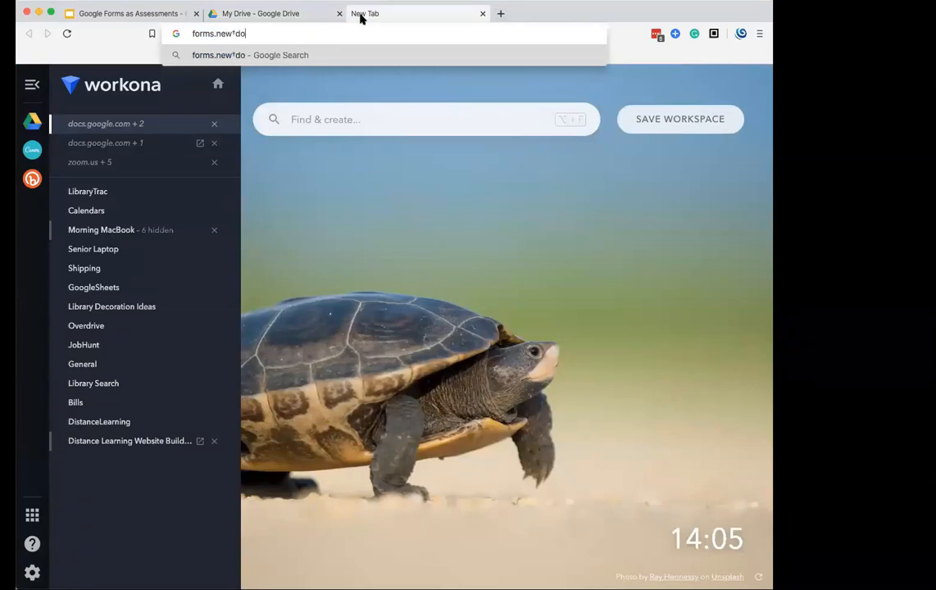
Step: Create a blank Google Docs document through the docs.new address in a new tab
key("super+t")
type("docs.")
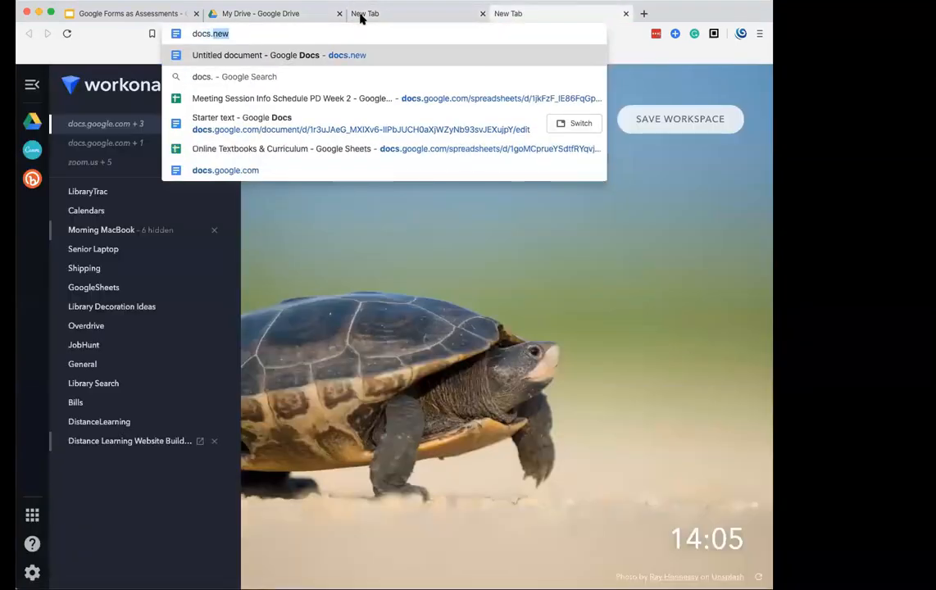
key("Return")
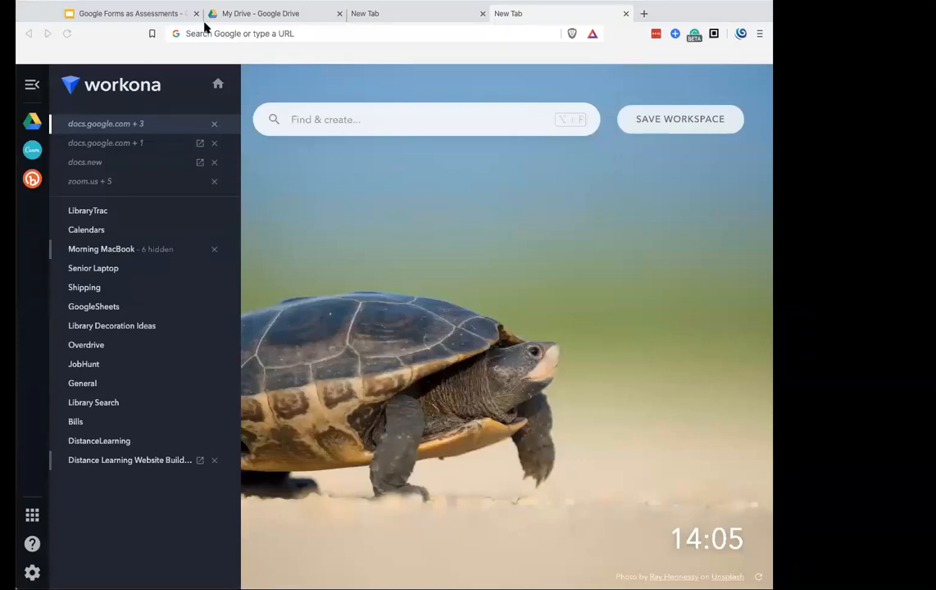
Step: Create a blank Google Form through the forms.new address and close the leftover empty tab
left_click(382, 16)
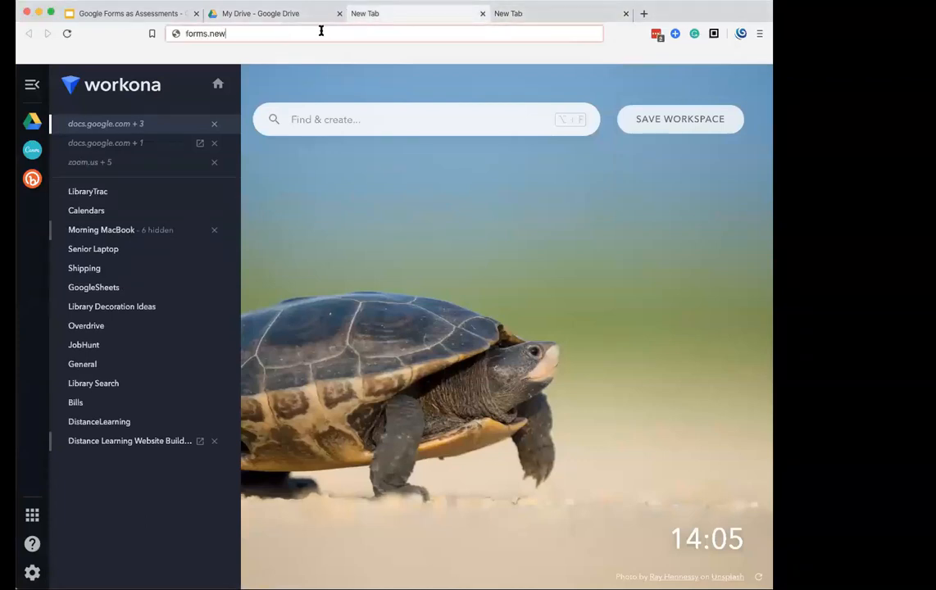
key("Return")
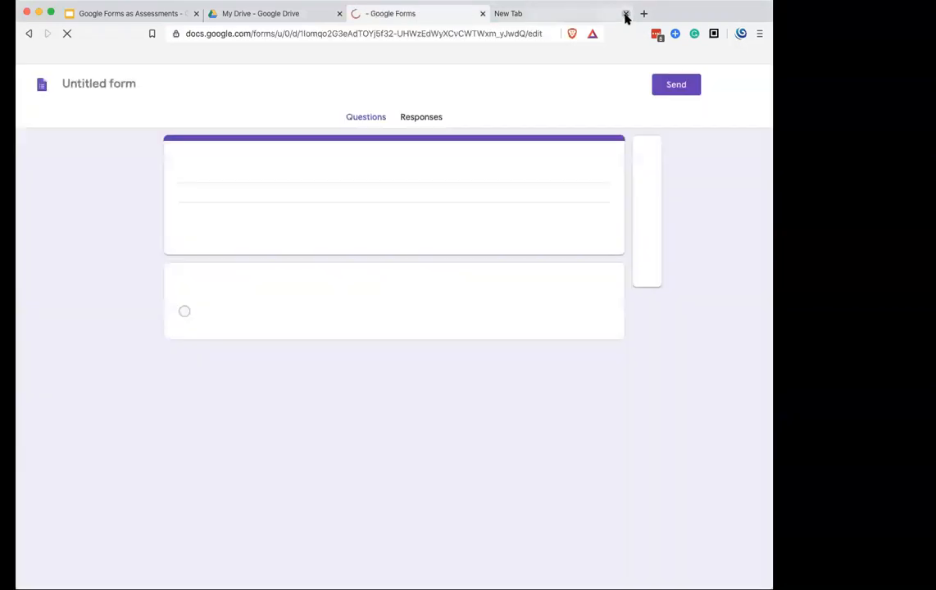
left_click(625, 14)
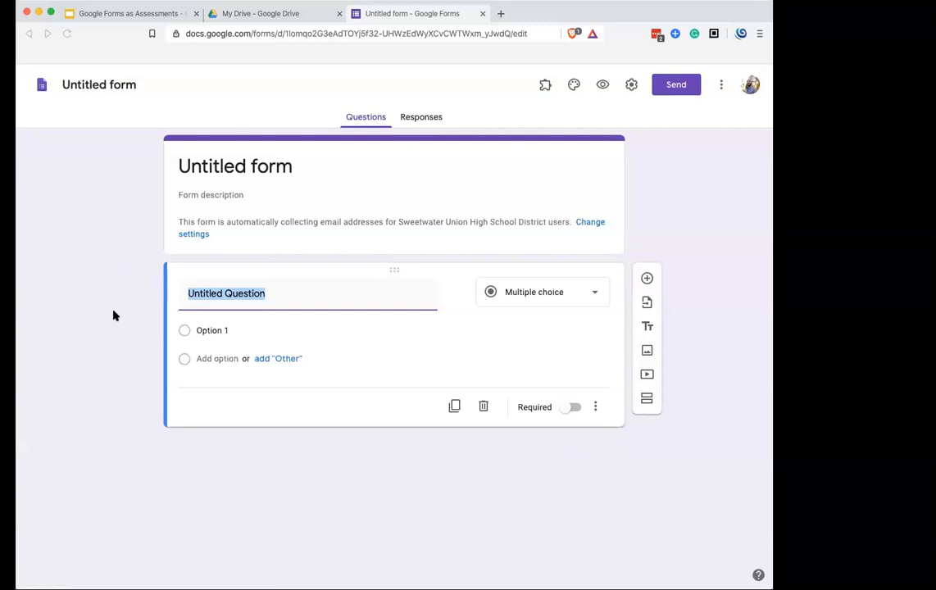
Step: Make the form a quiz in its settings and set grades to release later, after manual review
left_click(631, 86)
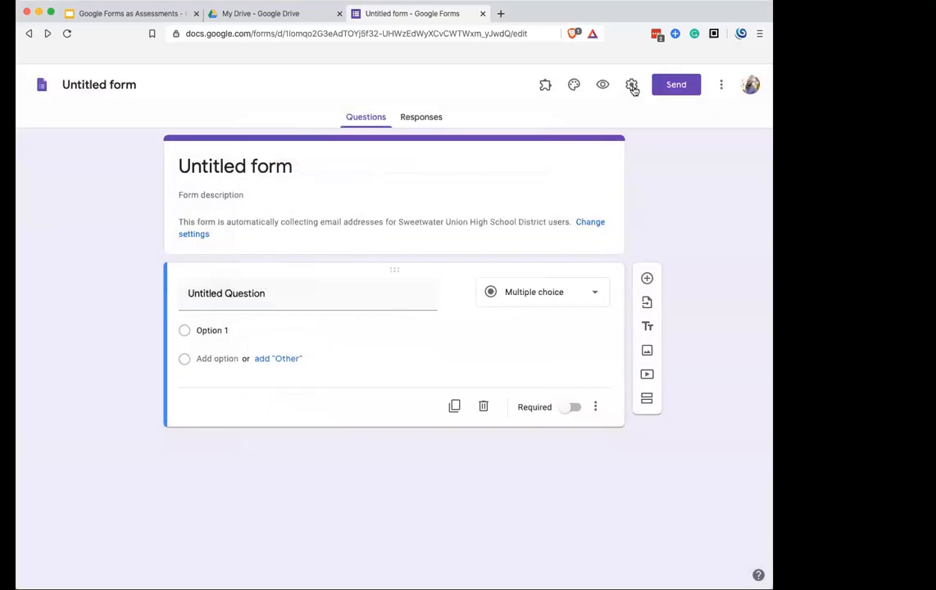
left_click(631, 87)
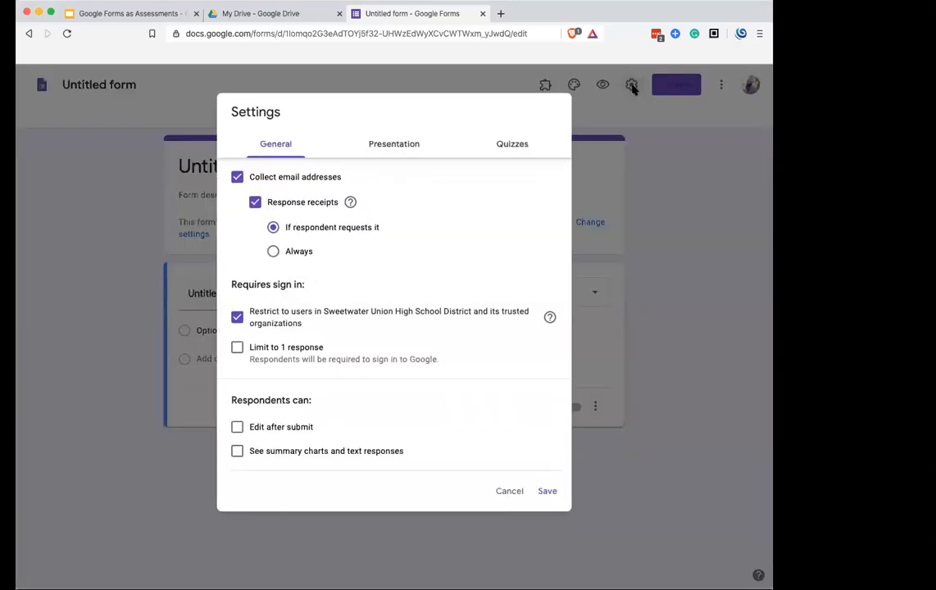
left_click(520, 144)
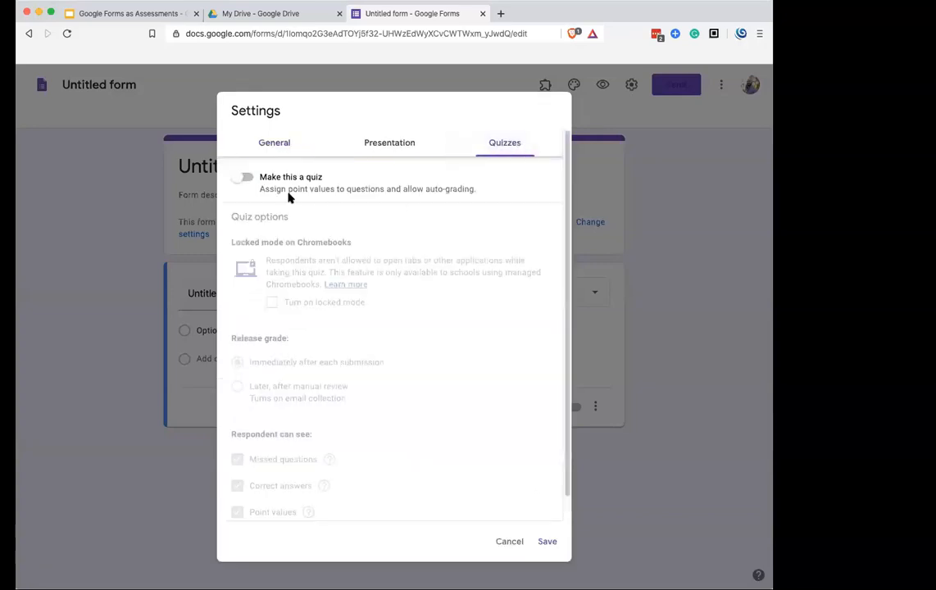
left_click(245, 178)
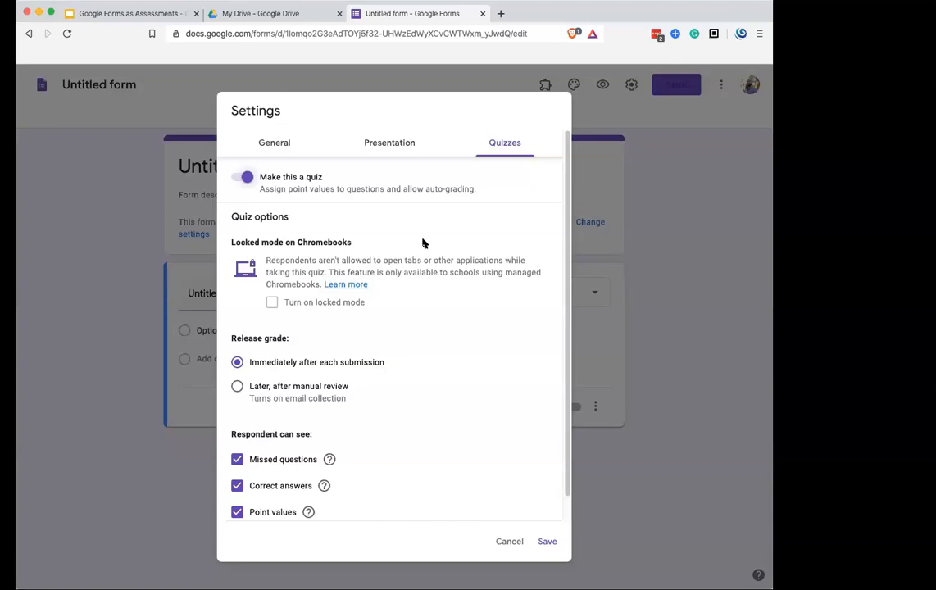
scroll(423, 243, "down", 1)
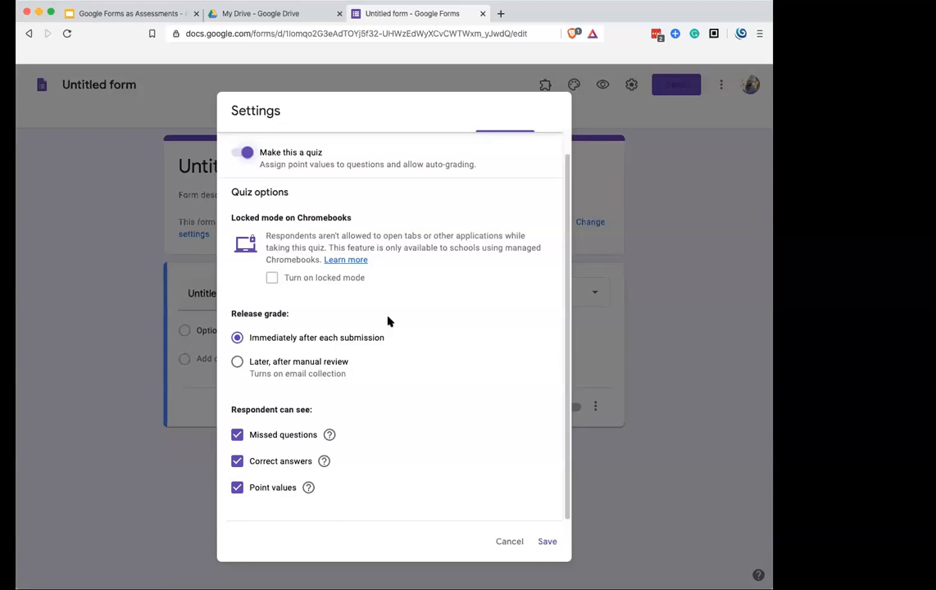
left_click(237, 361)
mouse_move(309, 490)
mouse_move(324, 463)
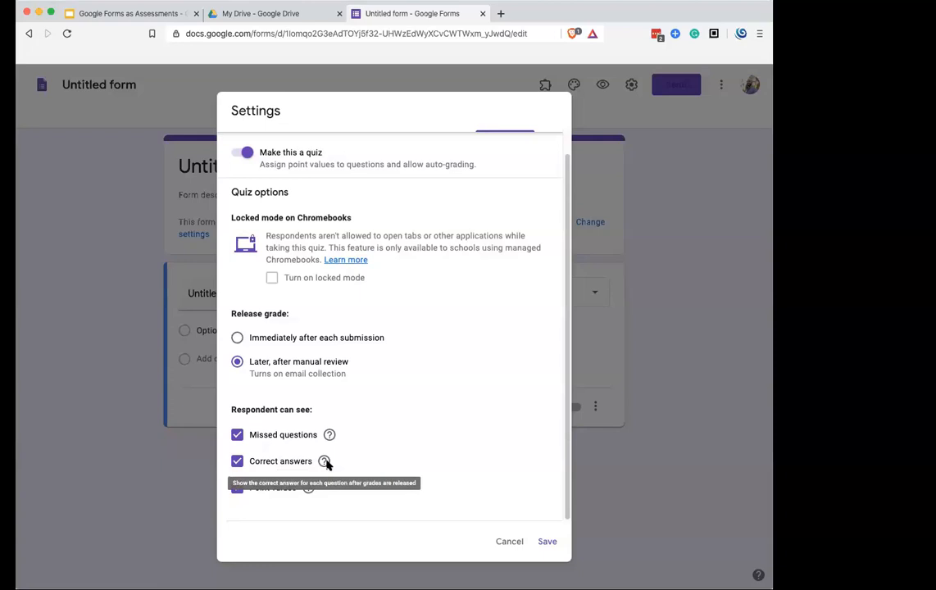
scroll(377, 442, "up", 2)
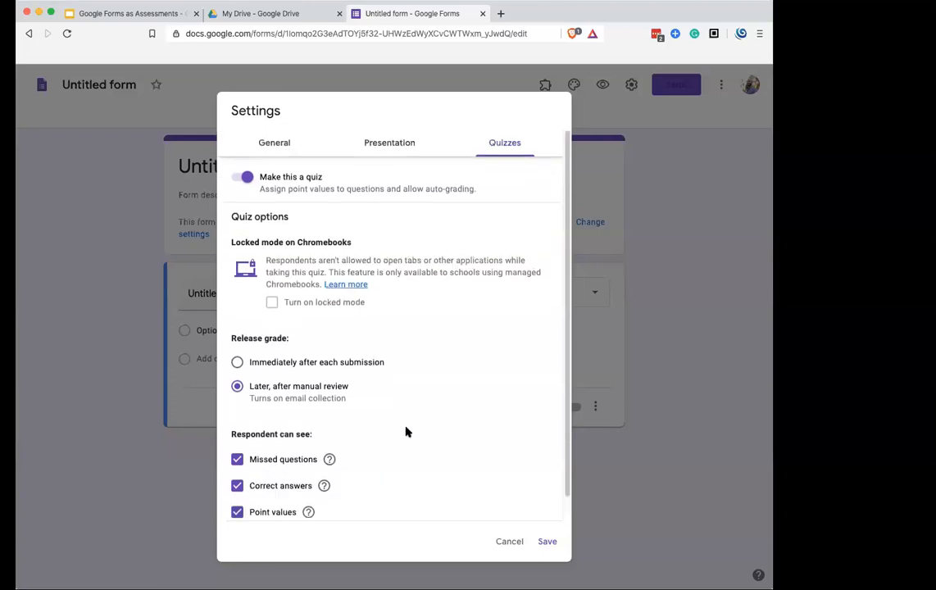
Step: Disable the link to submit another response and set the confirmation message to "Your quiz was complete. Please continue with ..."
left_click(404, 145)
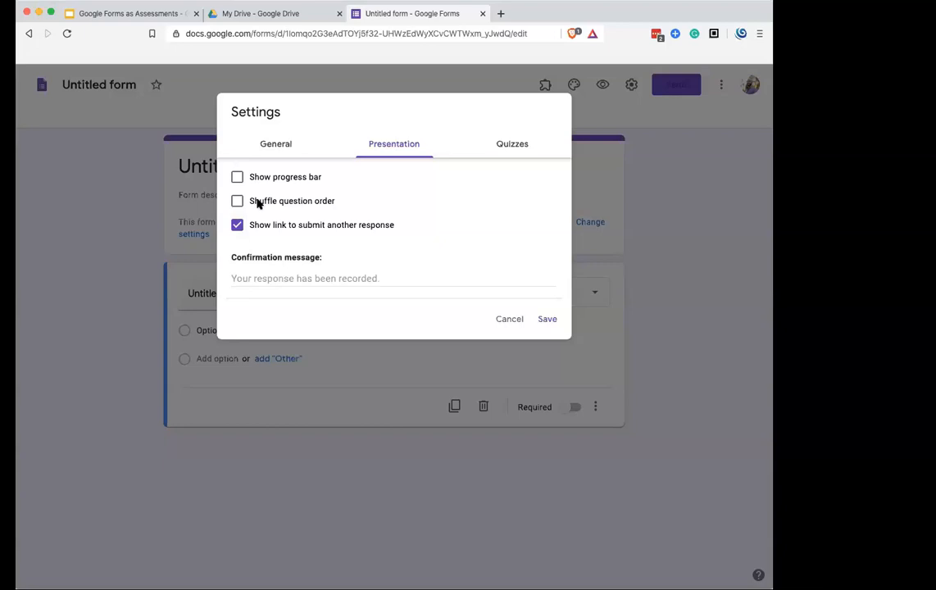
left_click(284, 233)
left_click(303, 276)
type("Your quiz ")
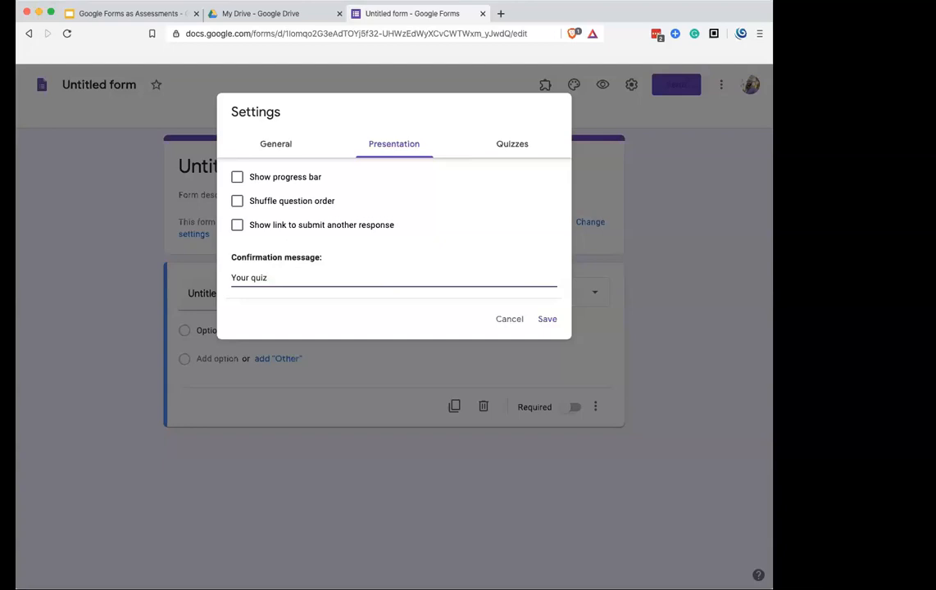
type("was compl")
key("BackSpace")
key("BackSpace")
key("BackSpace")
type("omplete.  Please copnt")
key("BackSpace")
key("BackSpace")
key("BackSpace")
type("ntinue with .")
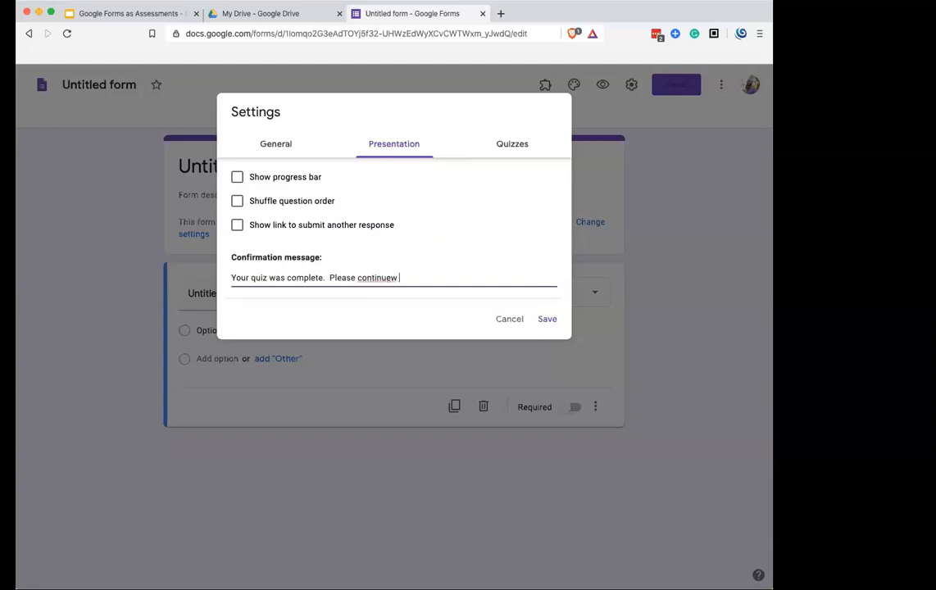
type("..")
Step: Limit the form to 1 response per respondent and save the settings
left_click(263, 149)
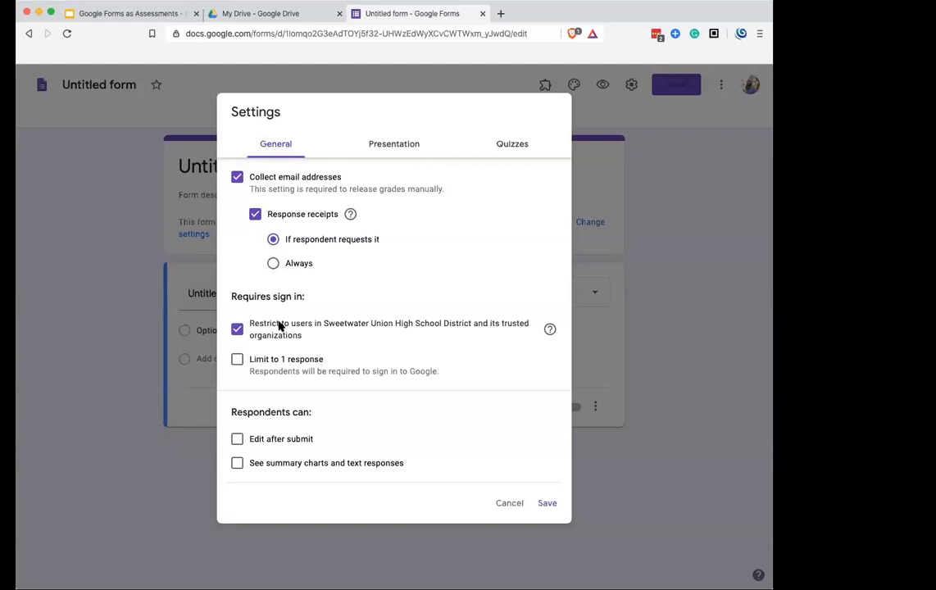
left_click(238, 360)
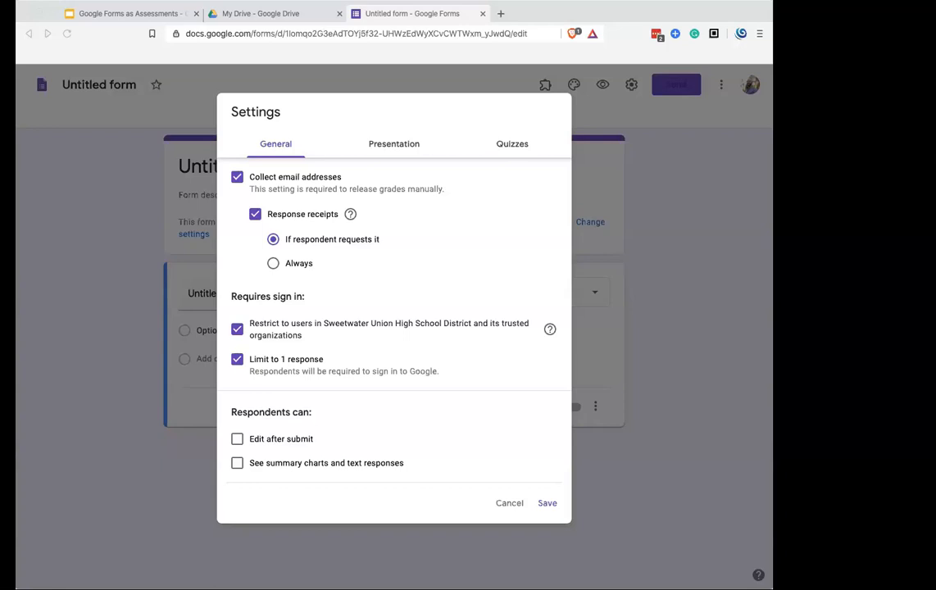
left_click(512, 145)
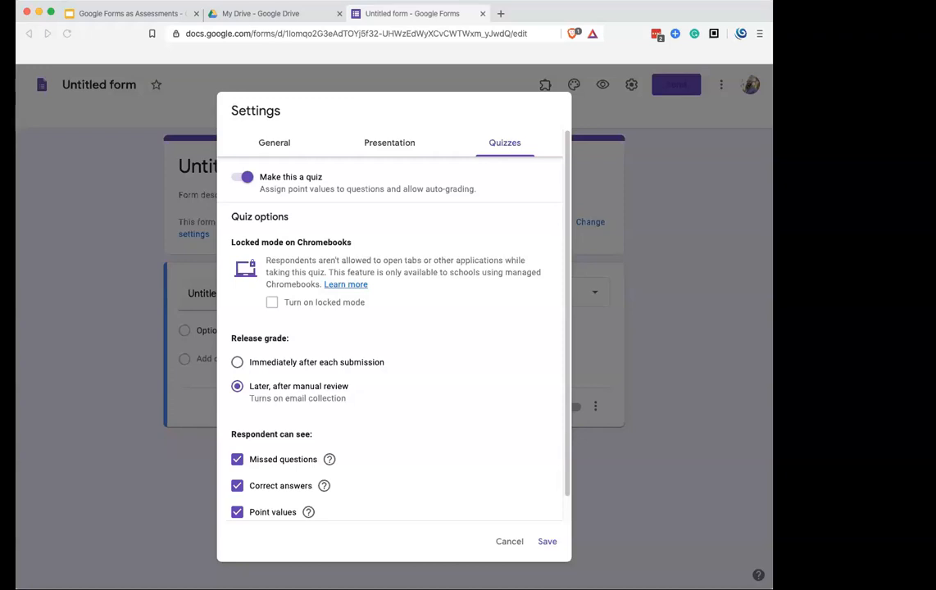
left_click(272, 143)
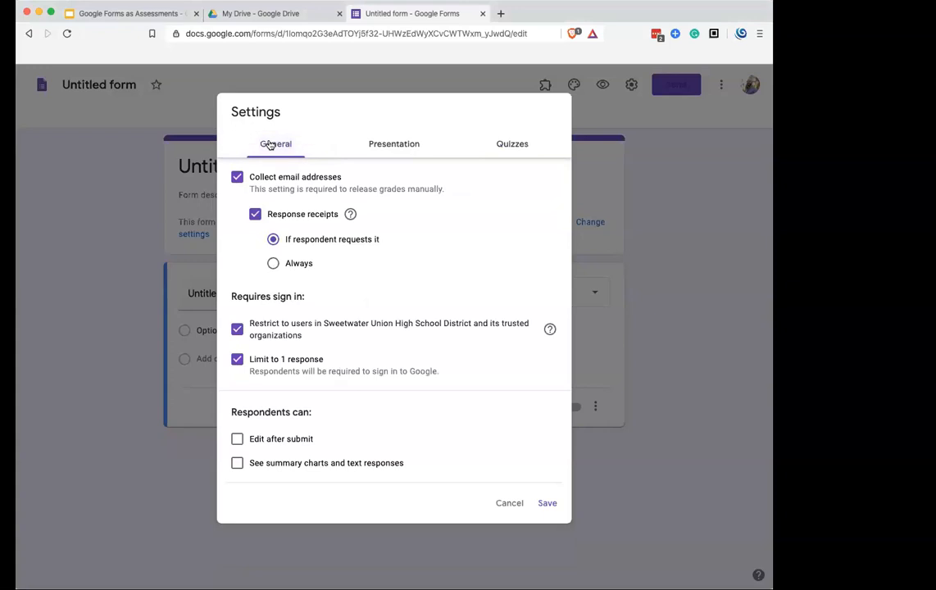
left_click(547, 504)
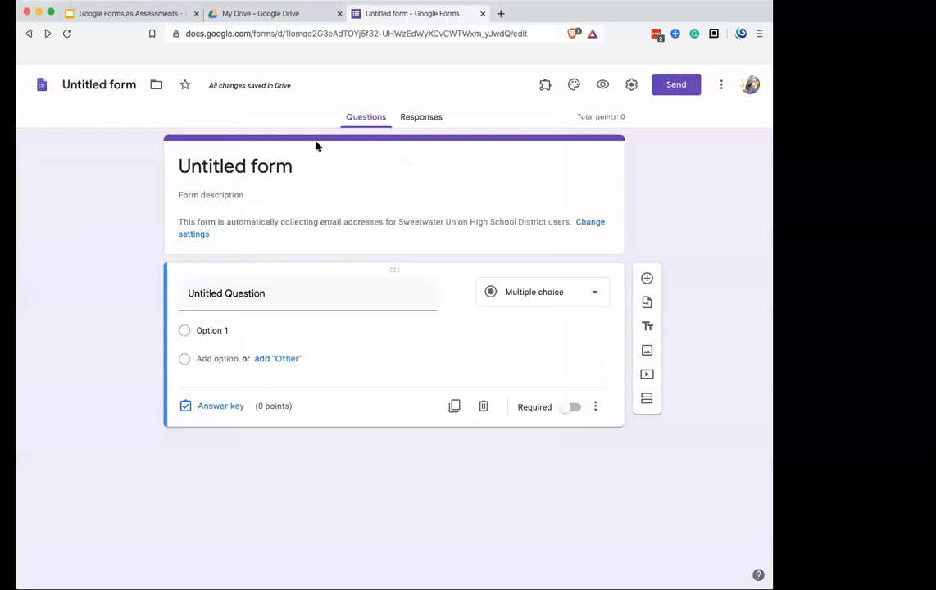
Step: Name the form "Chapter 14 Quiz" and apply the same title to its header
left_click(92, 84)
type("Chapter 145")
key("BackSpace")
type("Quiz")
left_click(239, 159)
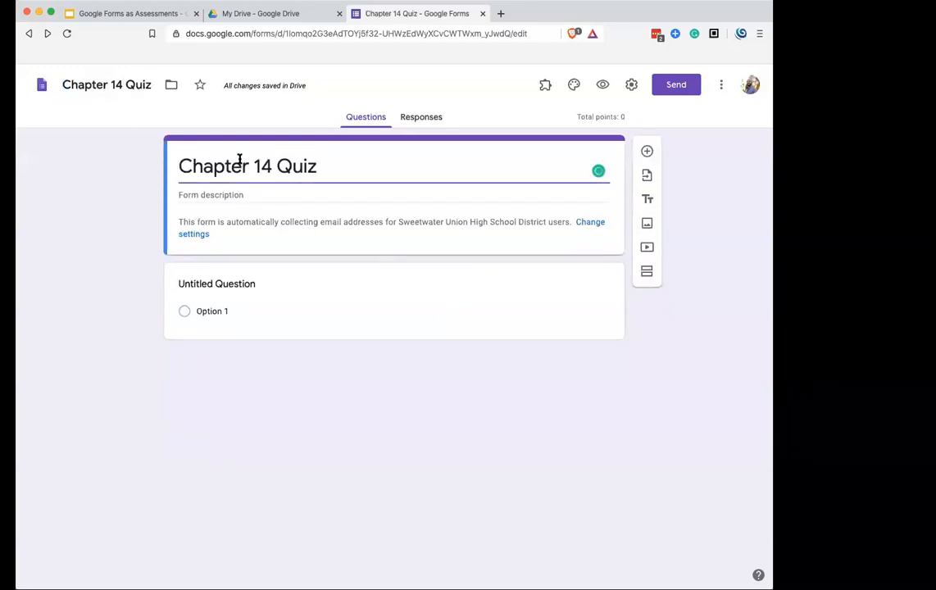
left_click(250, 193)
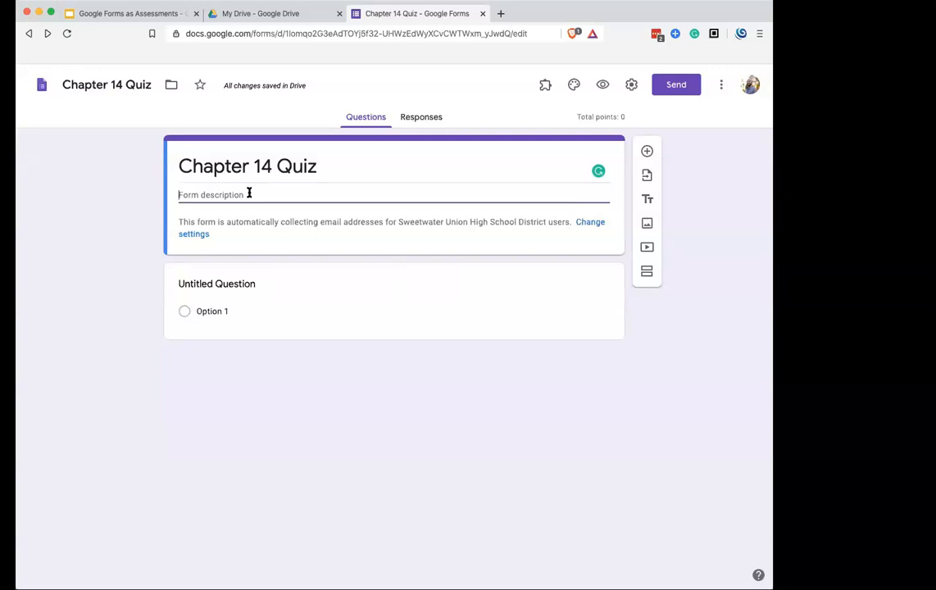
Step: Title the first question "First Name:"
left_click(244, 278)
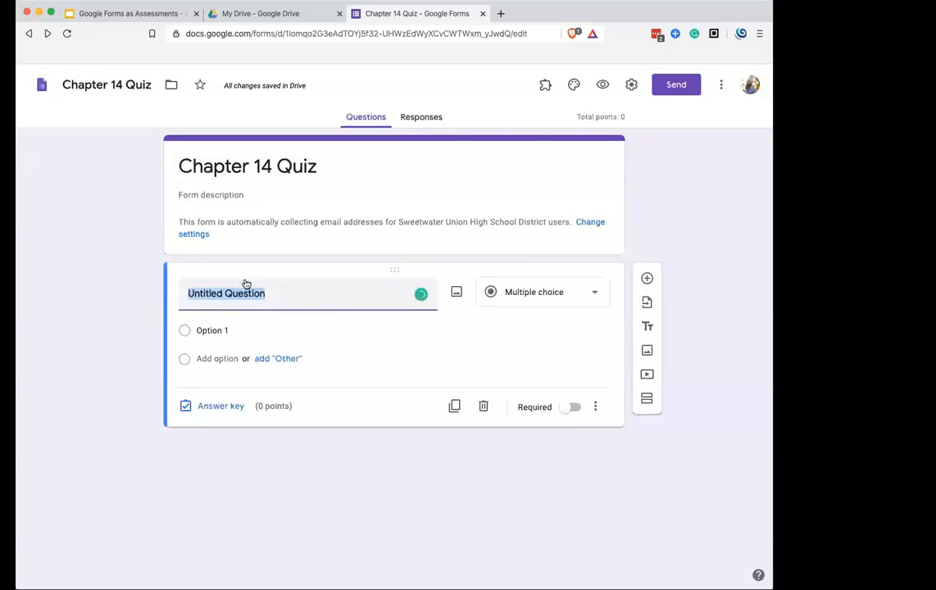
type("First Namer")
key("BackSpace")
type(":")
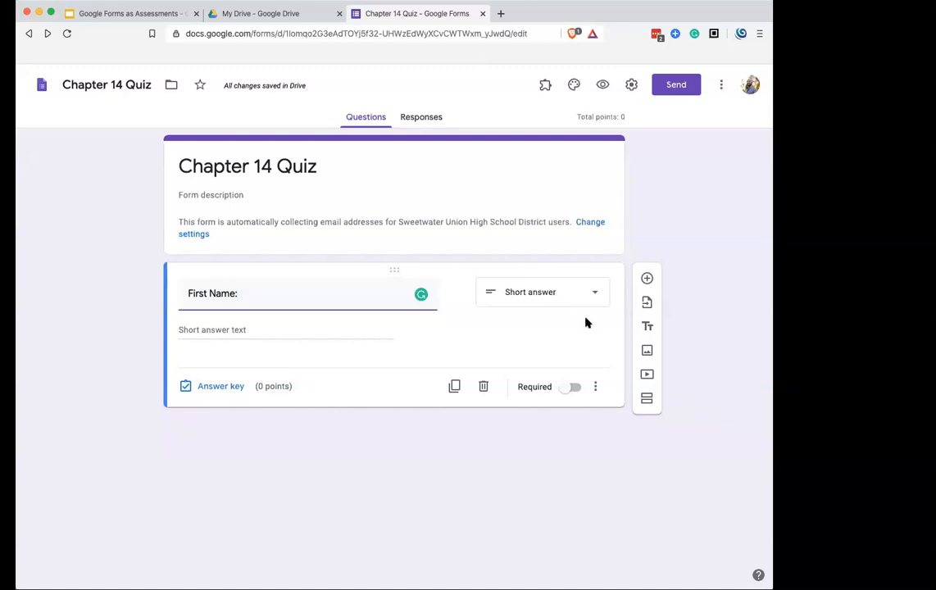
Step: Add two more questions titled "Last Name" and "Period"
left_click(650, 281)
type("Last Name")
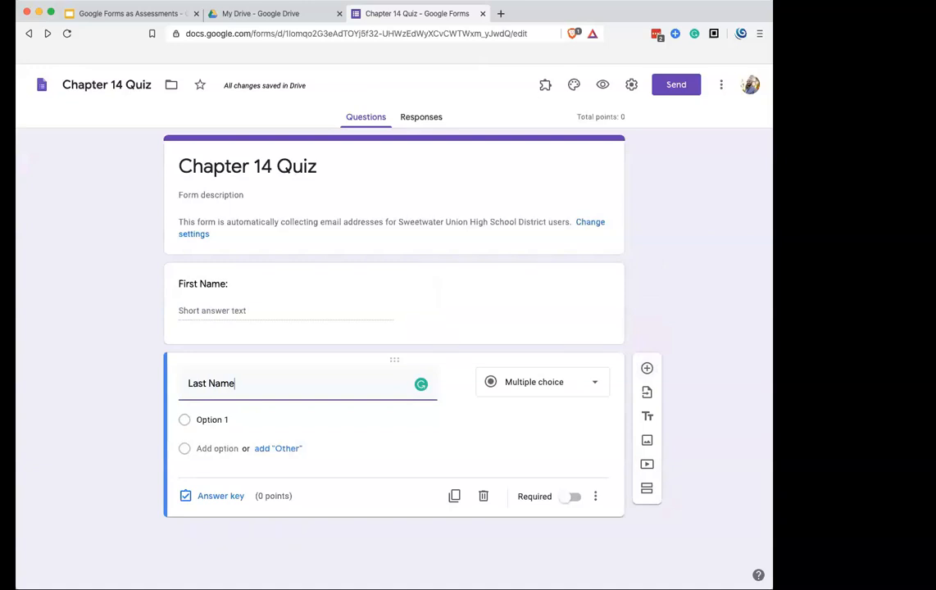
left_click(648, 368)
type("Period")
scroll(647, 378, "down", 2)
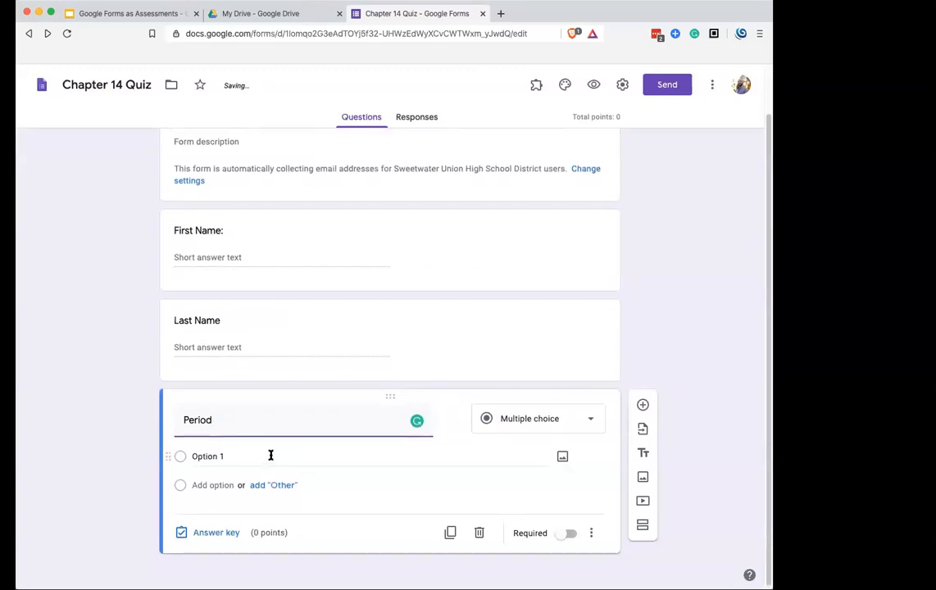
Step: Review the available question types for the First Name question without changing its type
scroll(359, 309, "up", 2)
left_click(370, 293)
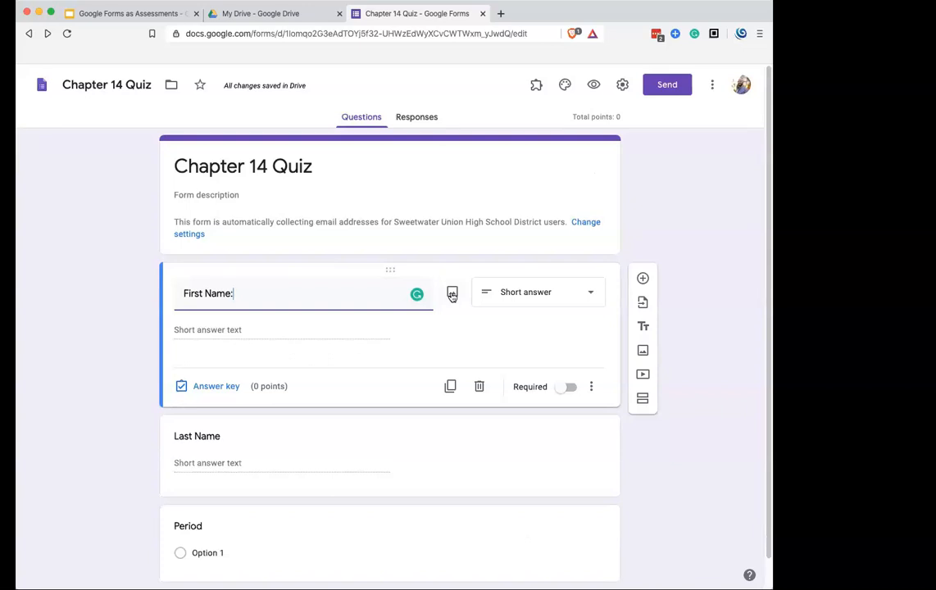
left_click(527, 303)
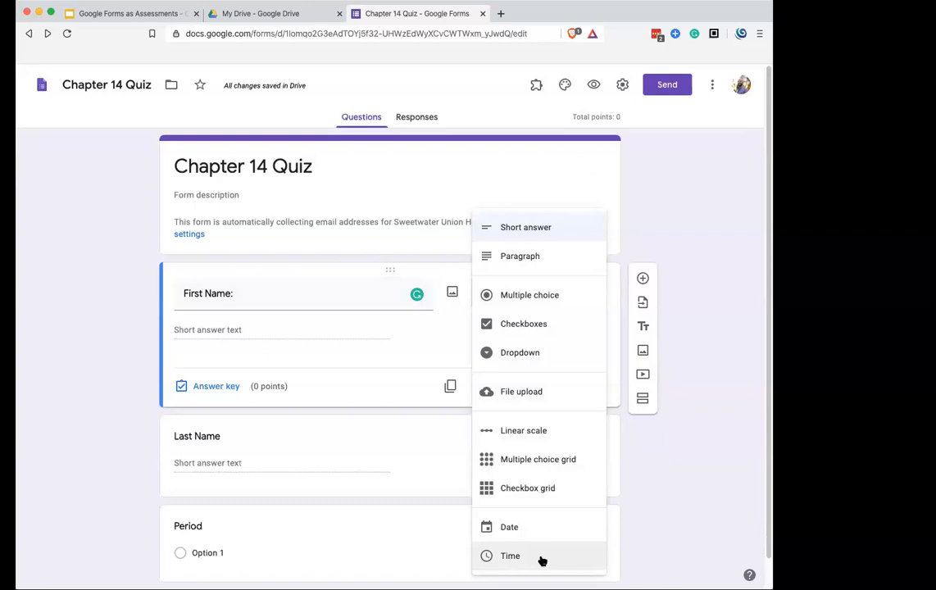
left_click(688, 504)
Step: Switch to the Google Slides presentation and advance to the slide listing question types that allow an answer key
left_click(136, 15)
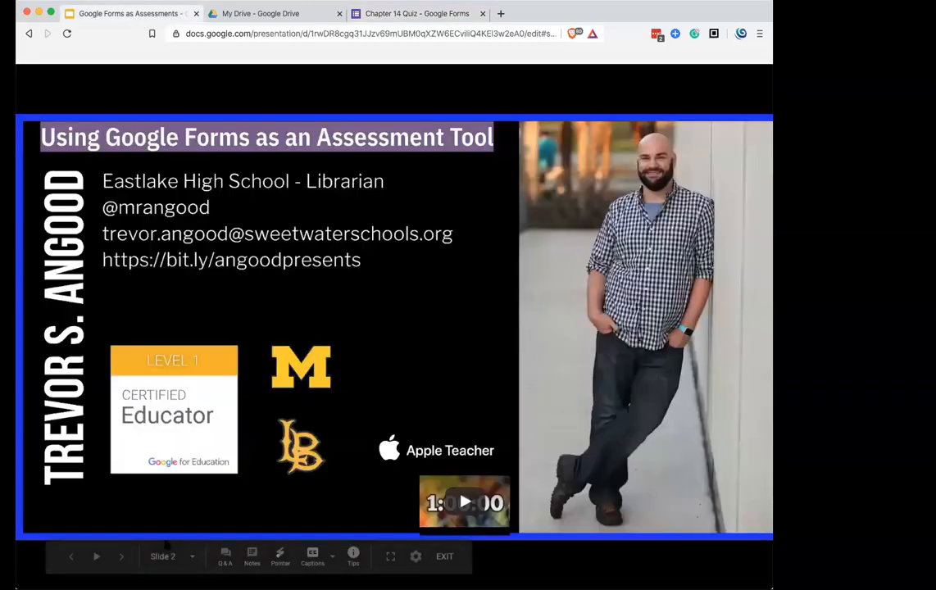
left_click(122, 557)
left_click(121, 558)
left_click(121, 558)
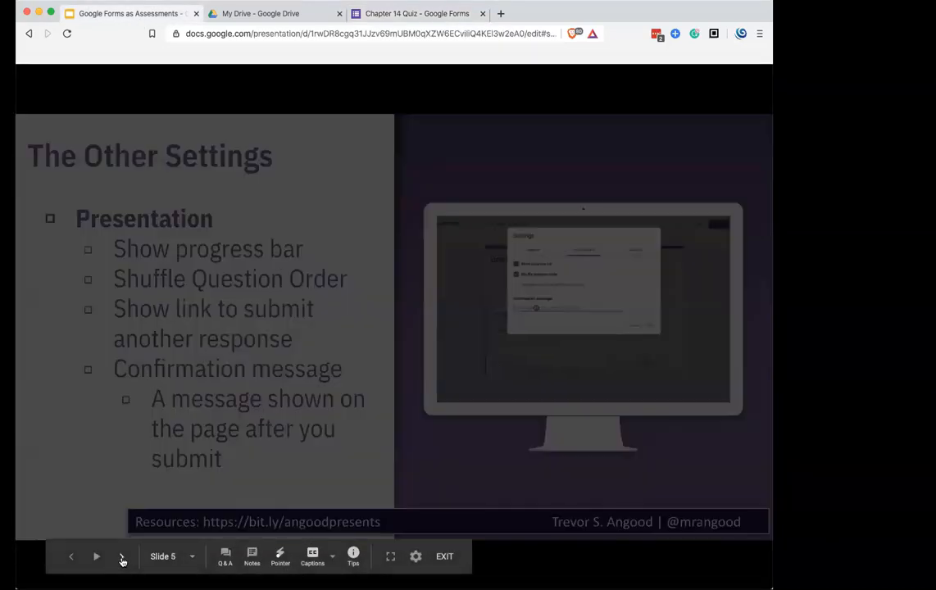
left_click(121, 558)
left_click(121, 558)
left_click(121, 559)
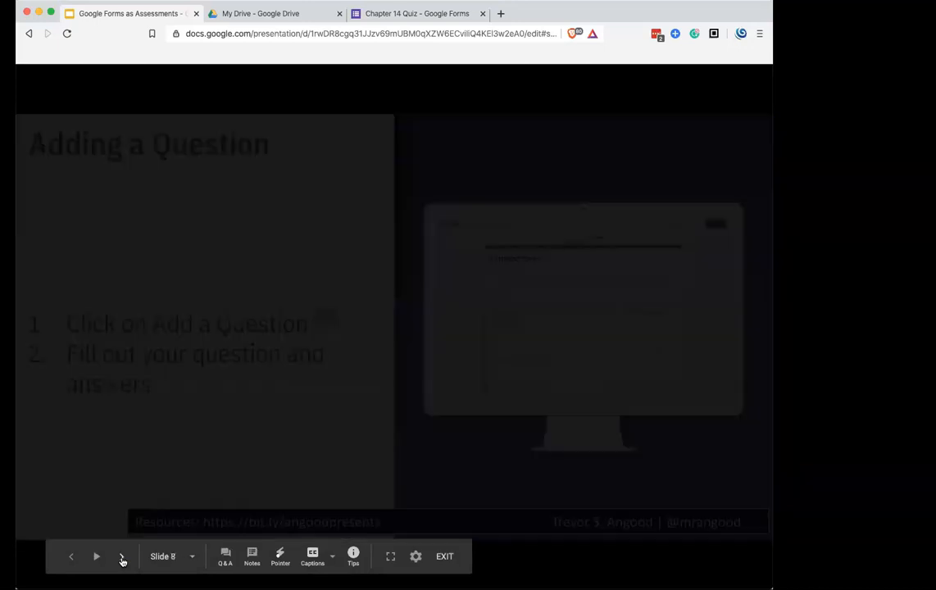
left_click(121, 558)
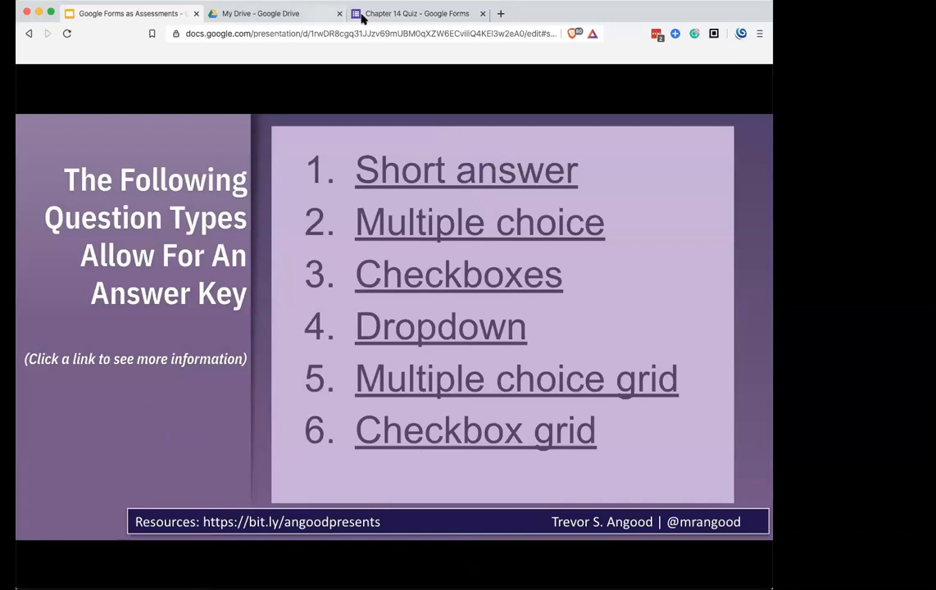
Step: Return to the Chapter 14 Quiz form and make the First Name, Last Name and Period questions required
left_click(402, 14)
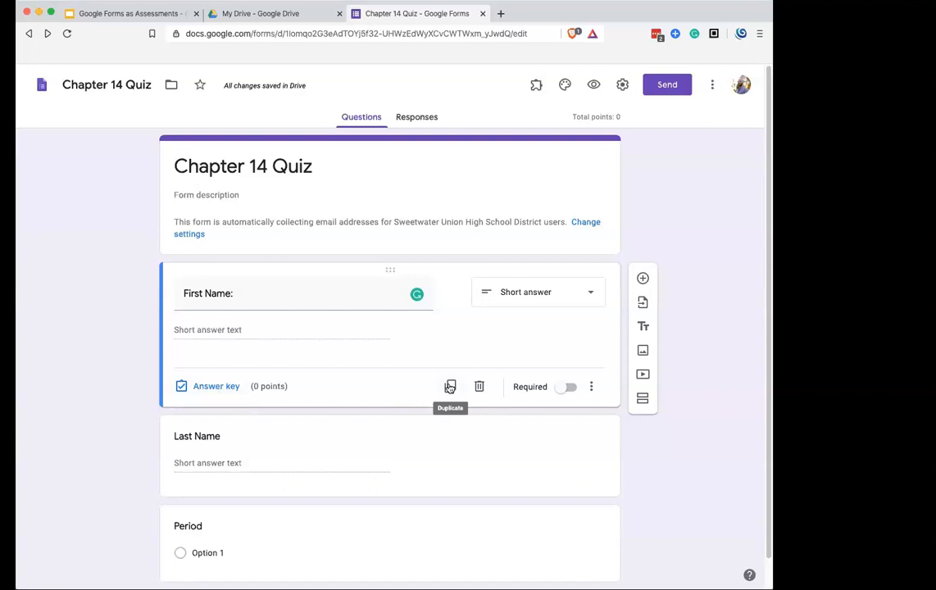
left_click(569, 390)
left_click(557, 488)
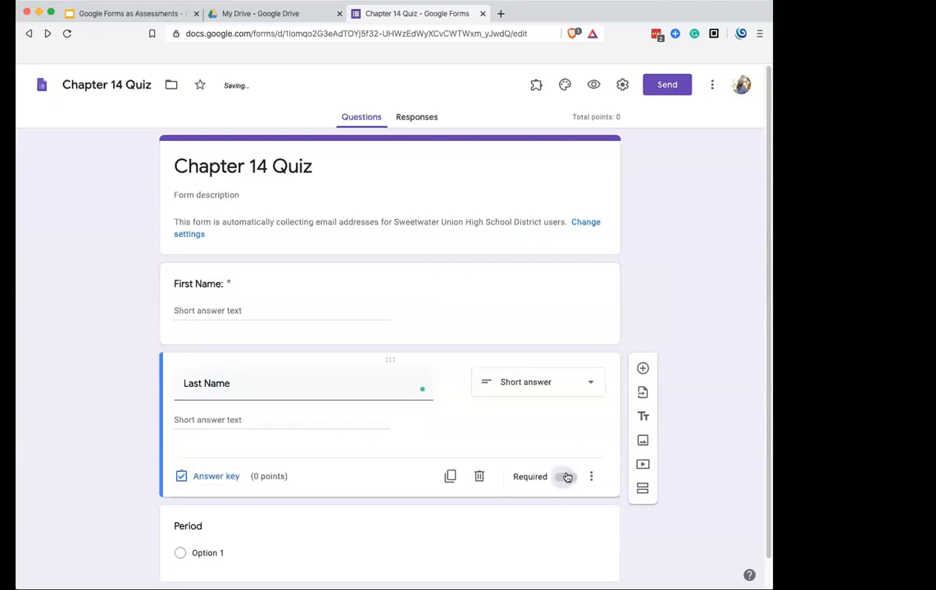
left_click(567, 477)
left_click(556, 523)
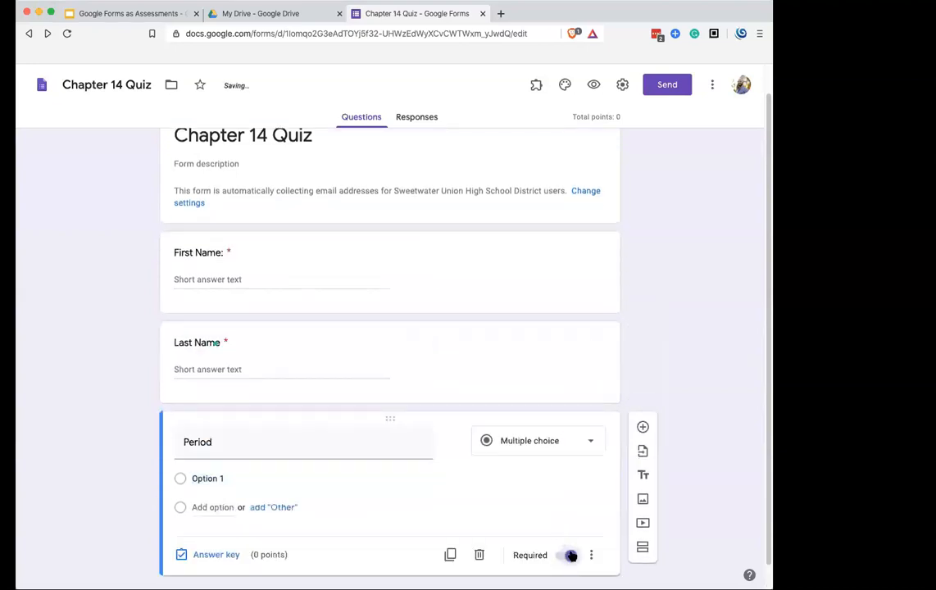
scroll(571, 350, "up", 1)
left_click(567, 334)
scroll(419, 419, "down", 1)
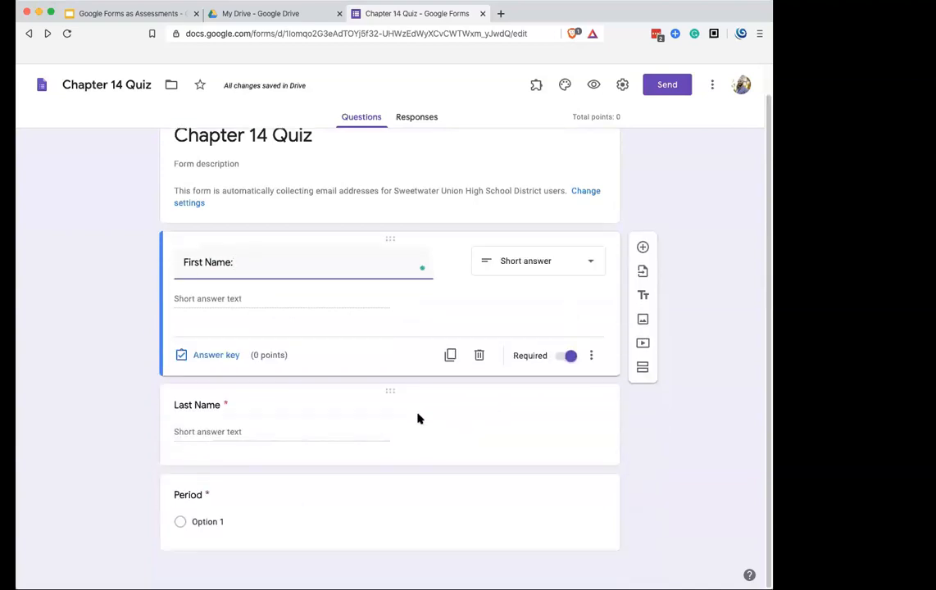
Step: Give the Period question the answer options "1st Period", "2nd Period" and "3rd Period"
left_click(216, 518)
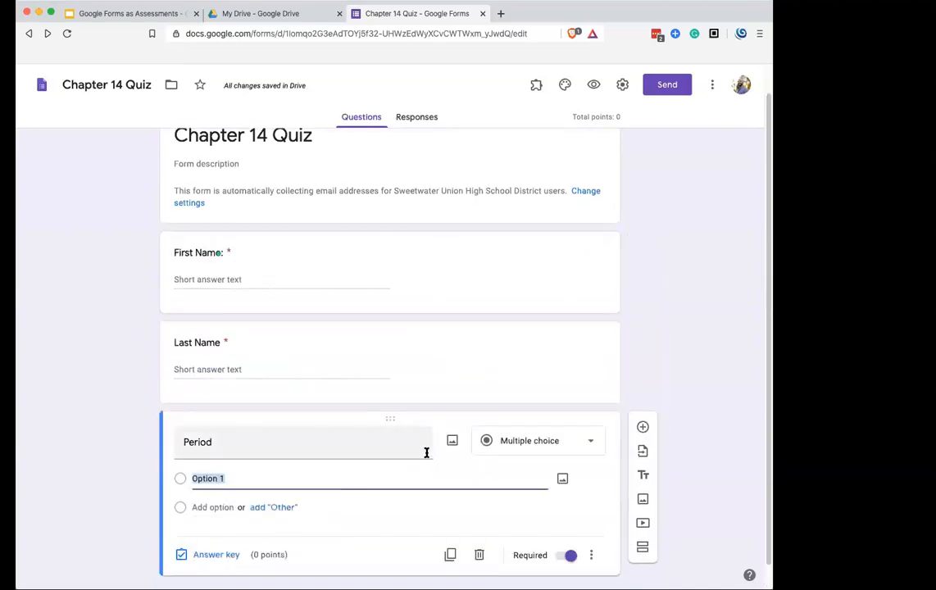
type("1st Period")
left_click(205, 508)
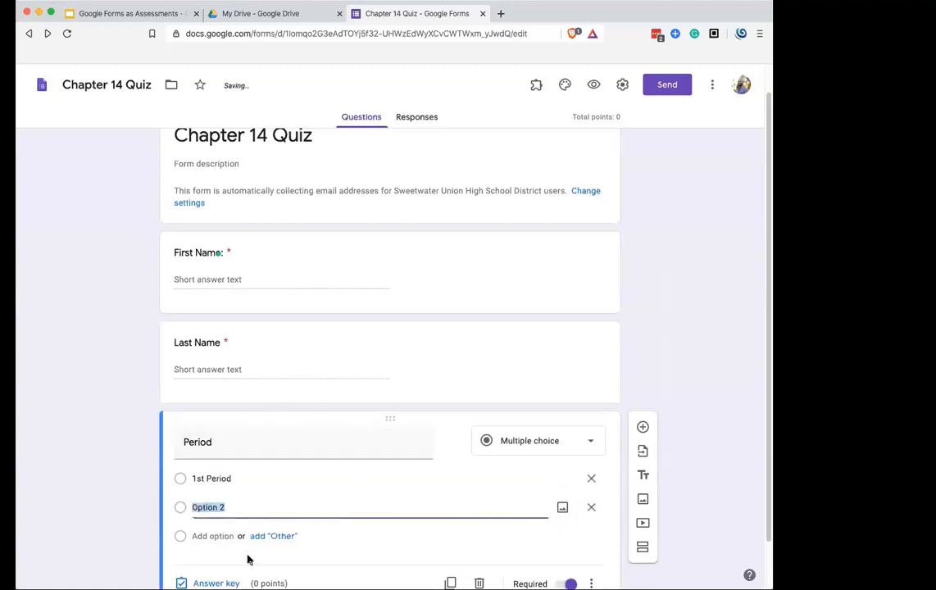
type("2nd Period")
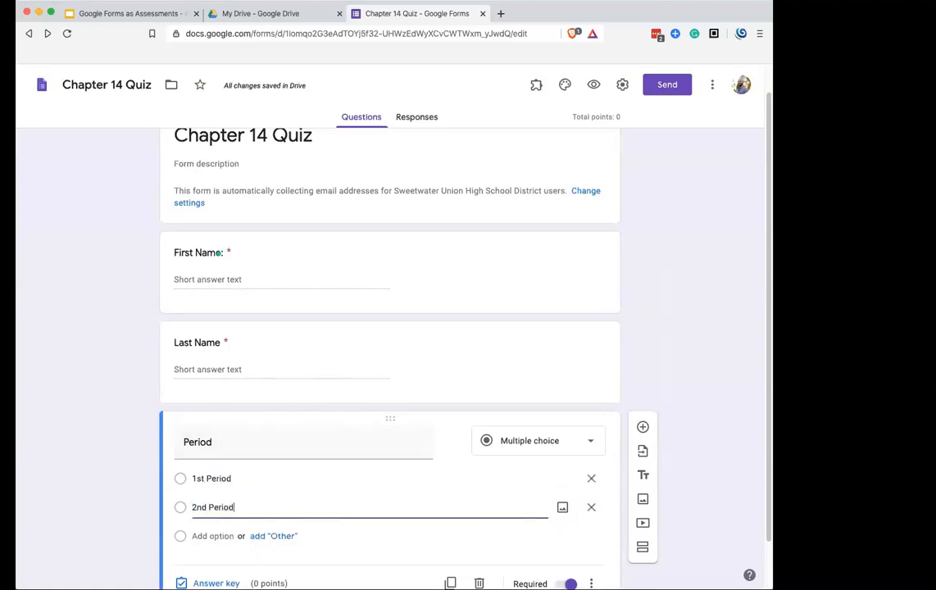
left_click(212, 536)
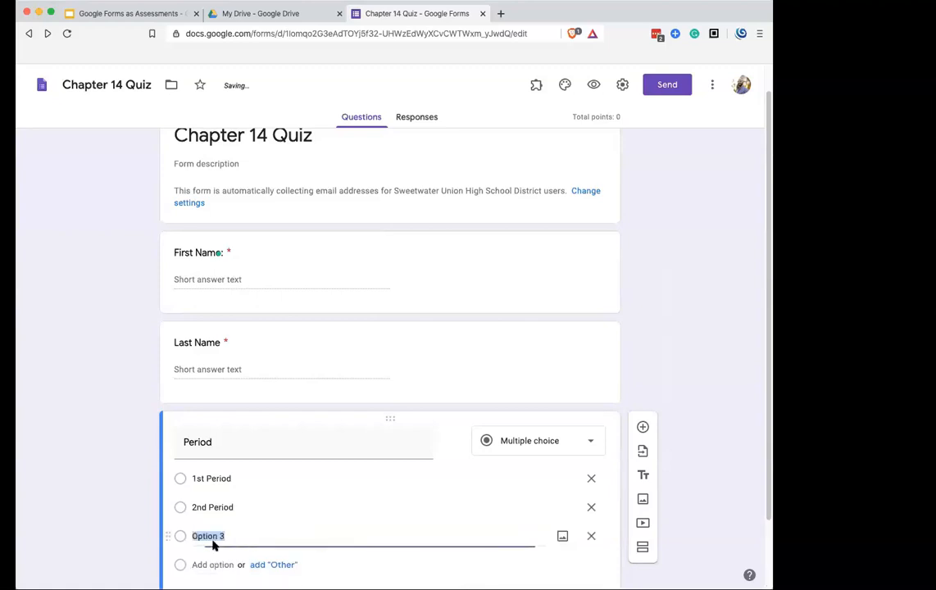
type("3rd Period")
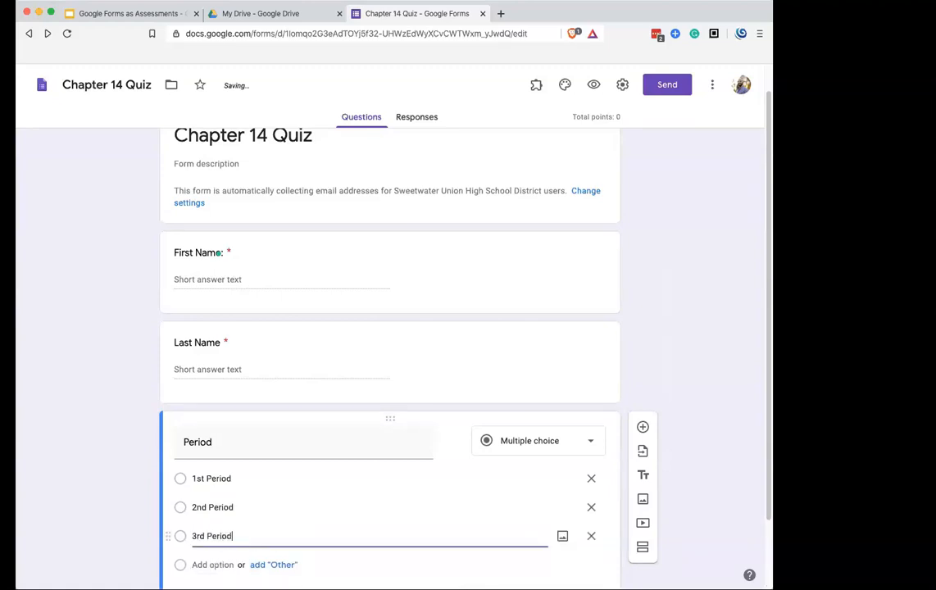
Step: Add a new section after the Period question and title it "Section 1 Quiz"
scroll(264, 513, "down", 2)
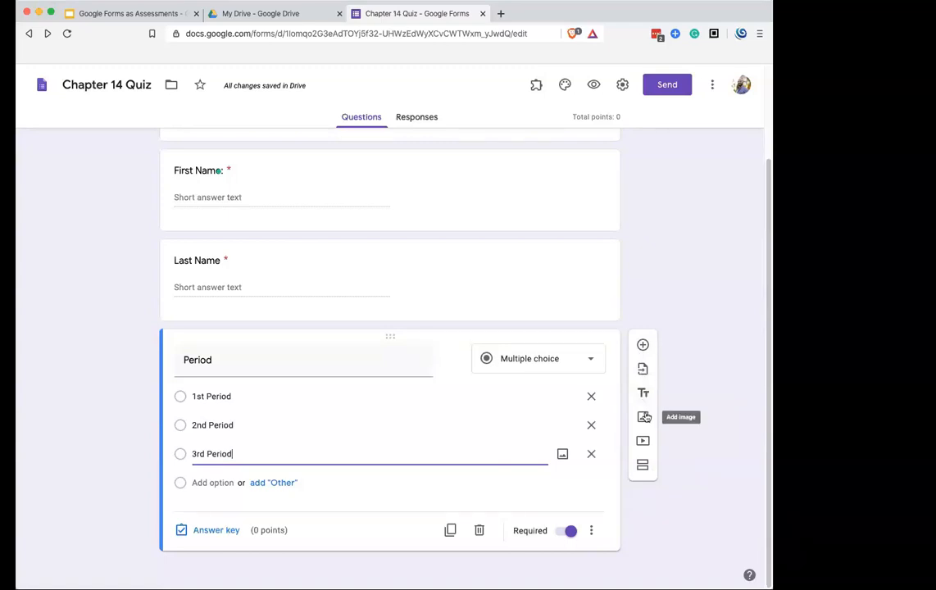
left_click(644, 471)
left_click(644, 467)
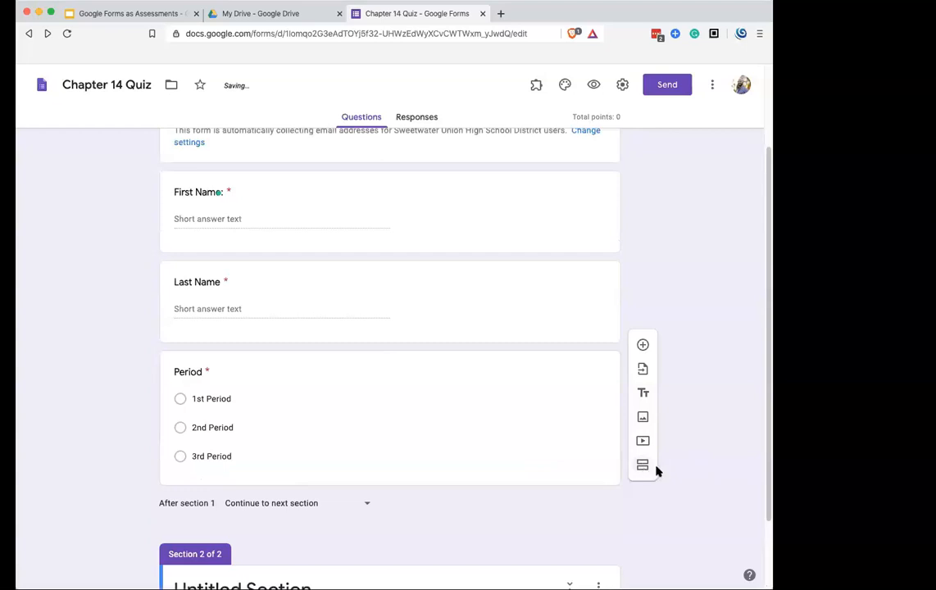
left_click(251, 500)
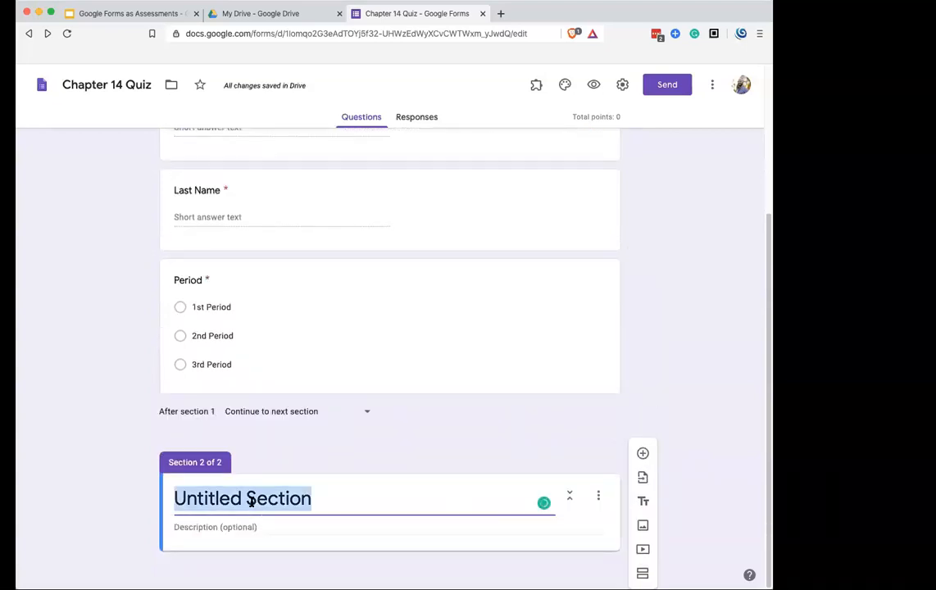
type("Section 1 R")
key("BackSpace")
type("Quiz")
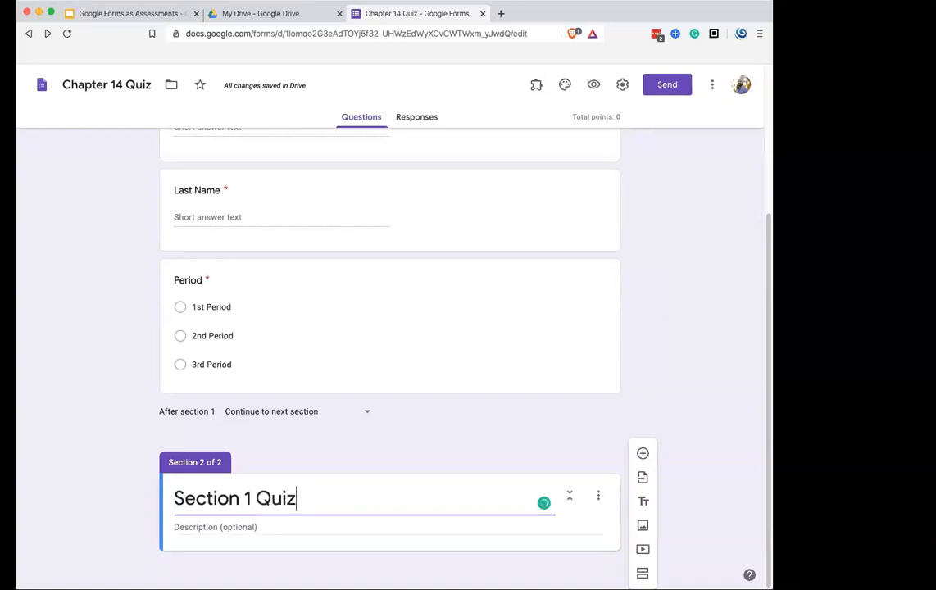
Step: Add a multiple choice question "What is 2+2?" with the options 3, 4, 5 and -345 to the new section
left_click(642, 454)
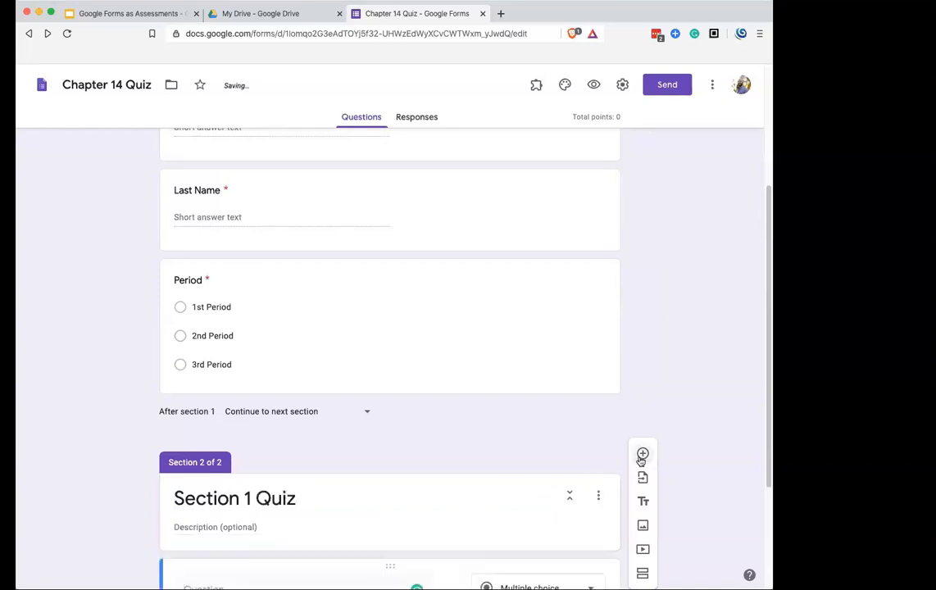
type("What is 2+2?")
left_click(225, 479)
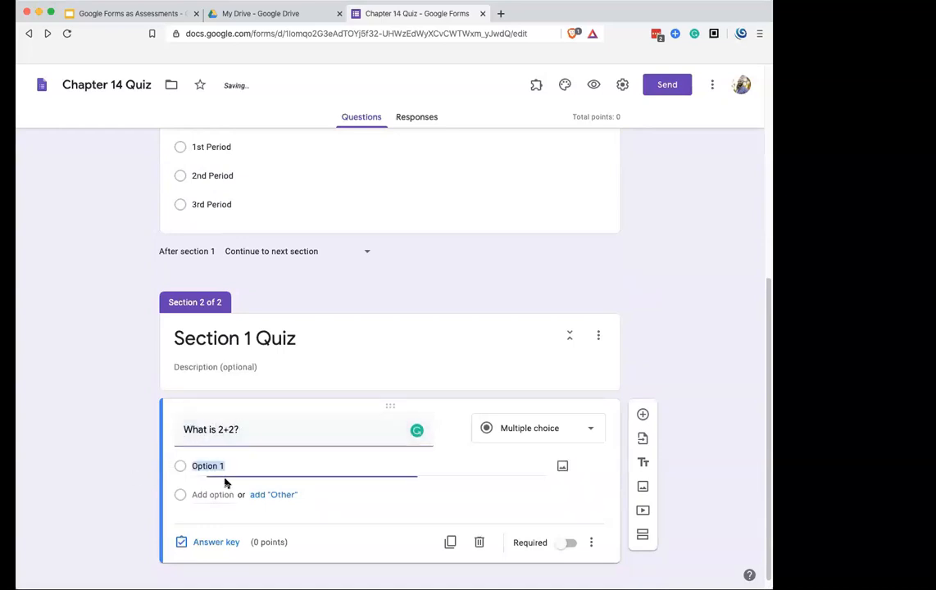
left_click(219, 494)
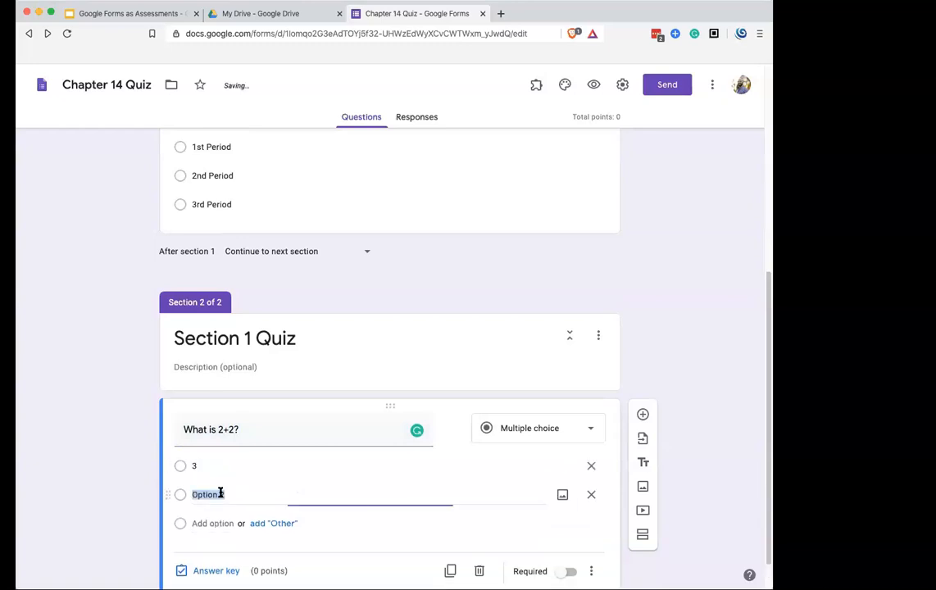
type("4")
left_click(208, 524)
type("5")
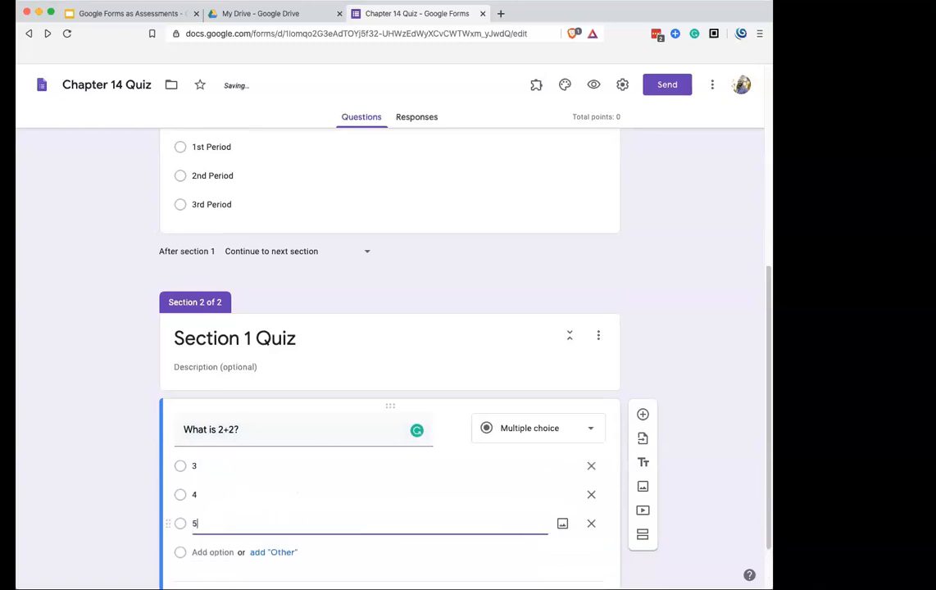
left_click(208, 533)
type("-345")
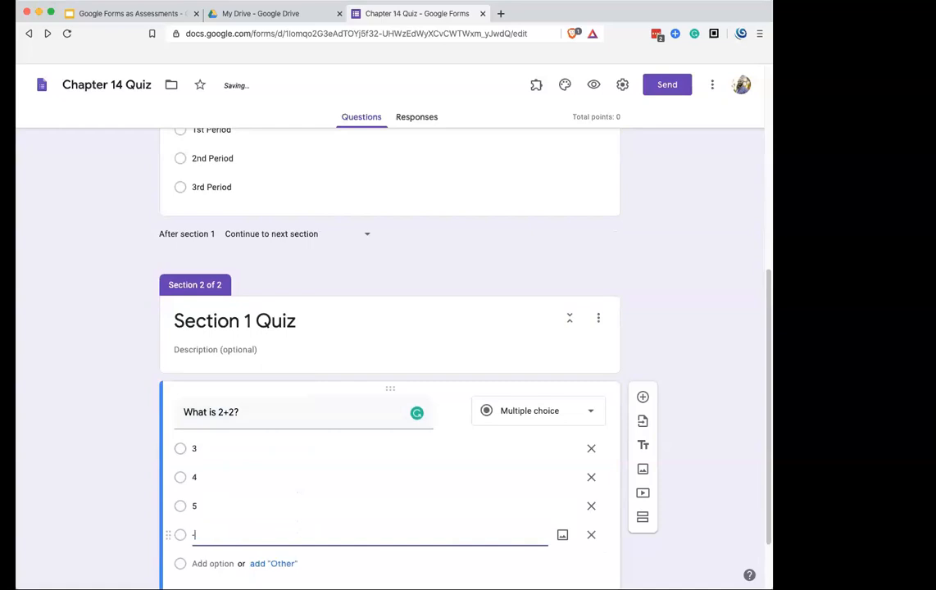
Step: In the answer key of "What is 2+2?", assign 1 point and mark 4 as the correct answer
scroll(238, 515, "down", 2)
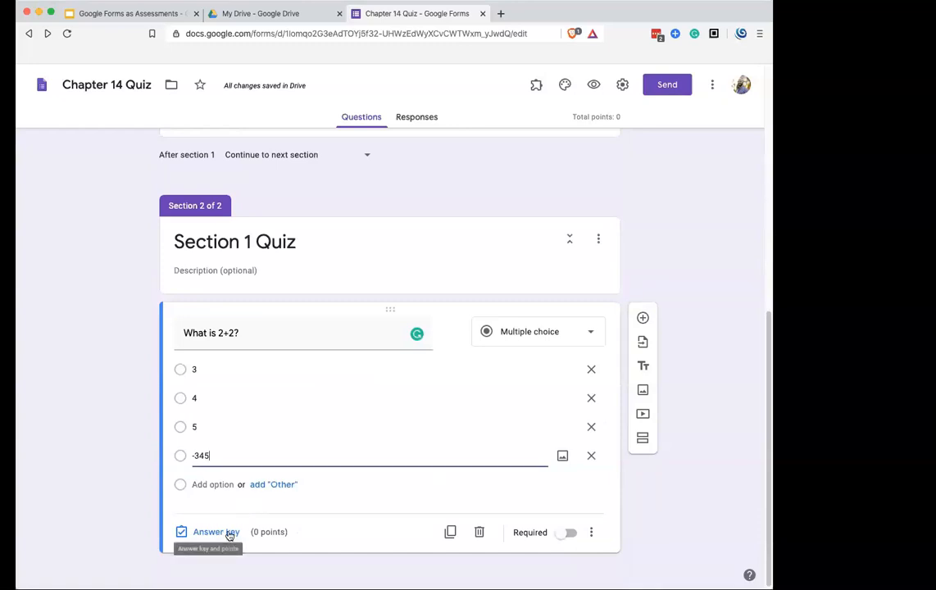
left_click(215, 532)
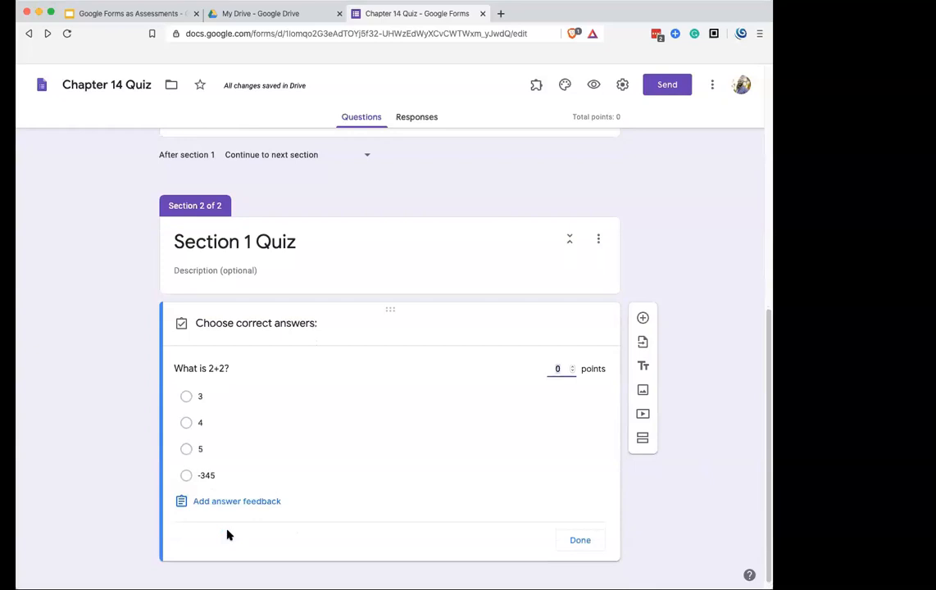
left_click(559, 370)
left_click(571, 366)
left_click(189, 424)
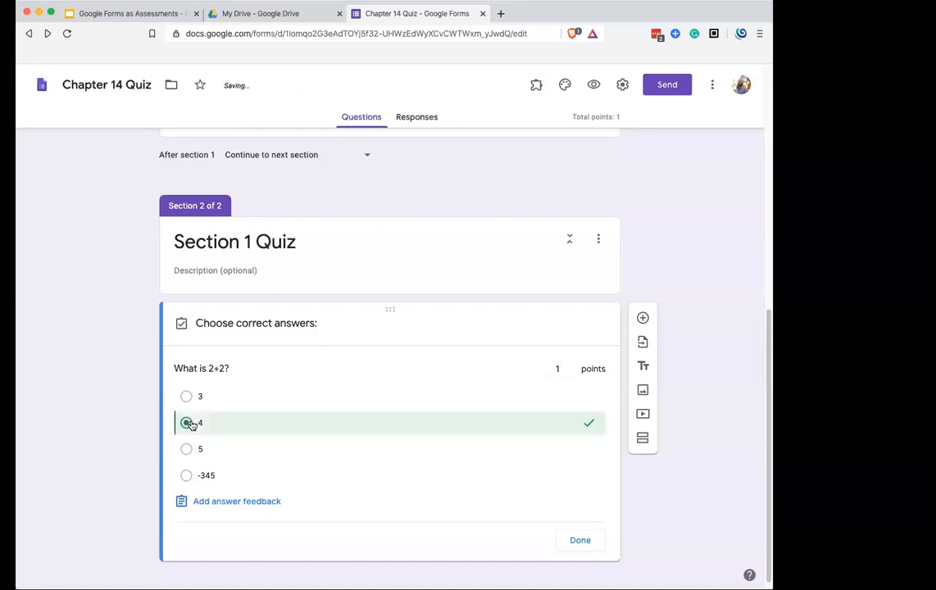
Step: Add the feedback "Great job!" for correct answers to "What is 2+2?" and finish its answer key
left_click(231, 502)
left_click(279, 202)
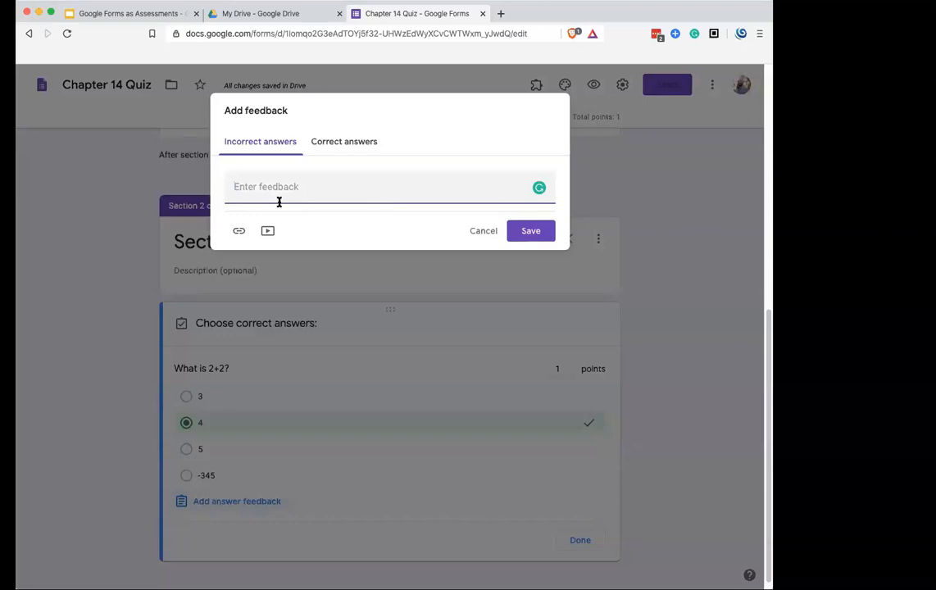
left_click(346, 141)
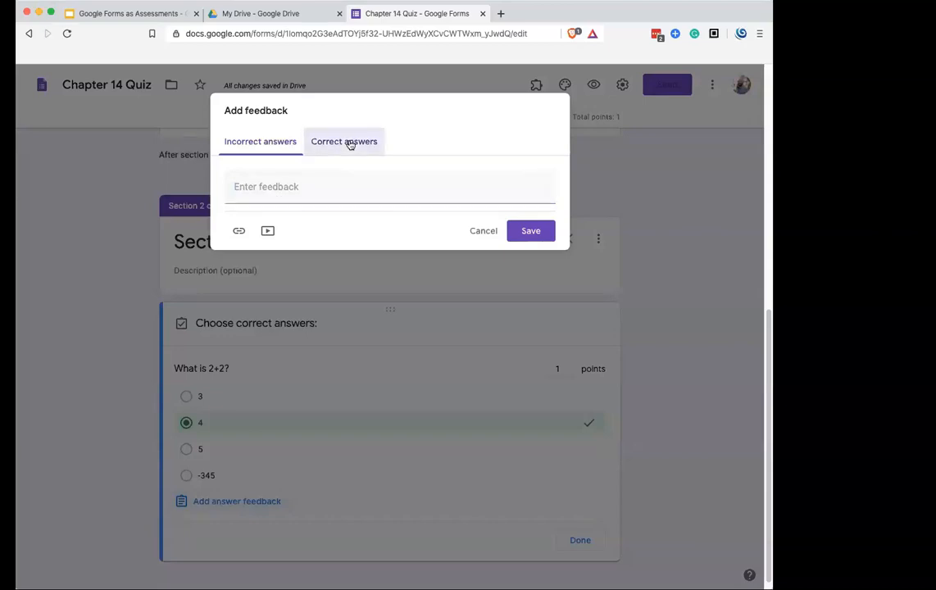
left_click(348, 194)
type("Gr")
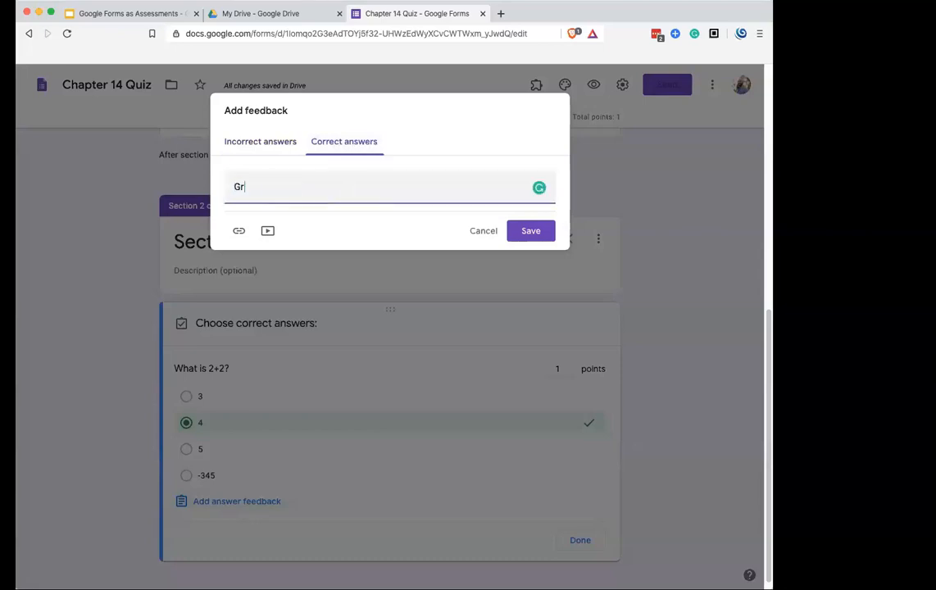
type("eat job!")
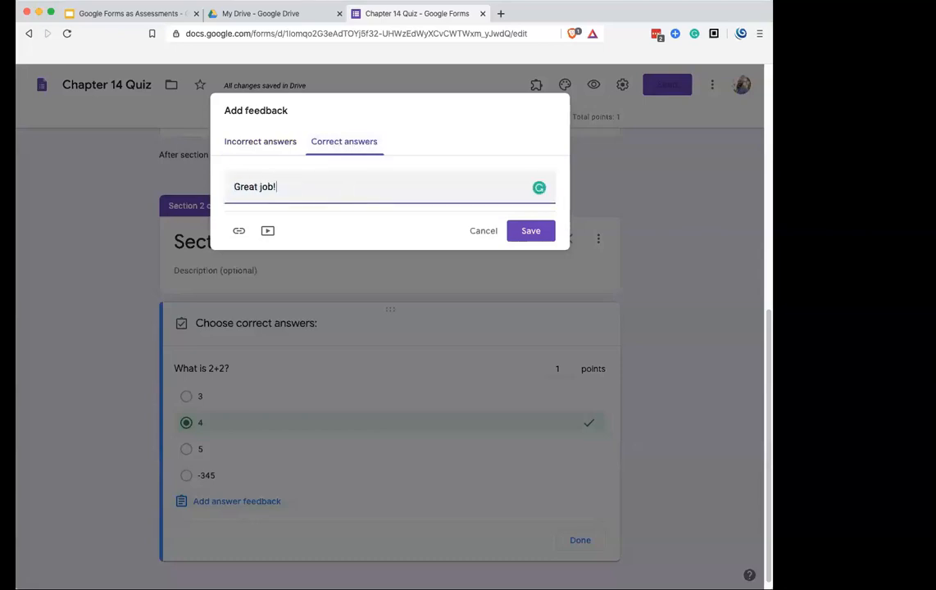
left_click(523, 232)
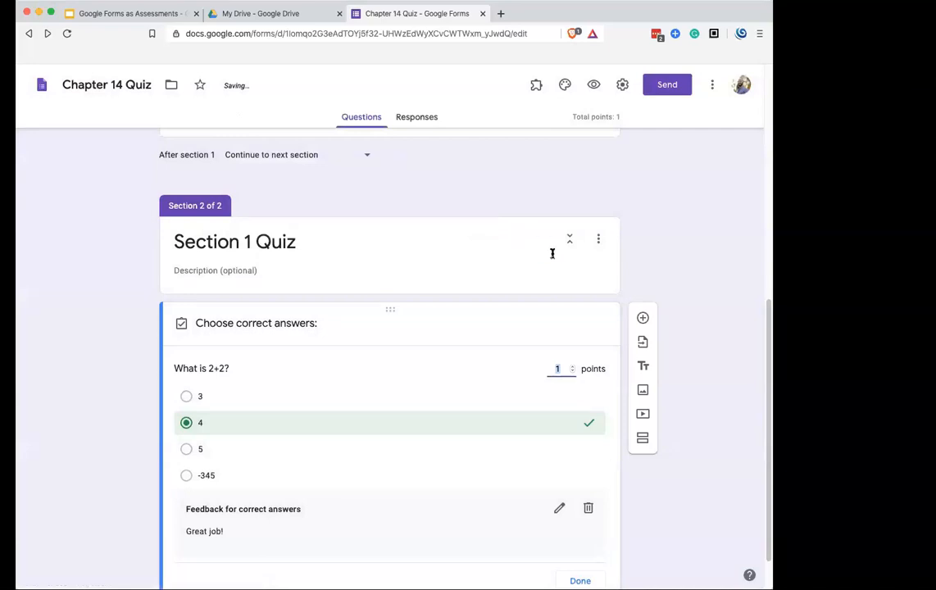
scroll(552, 252, "down", 1)
left_click(584, 531)
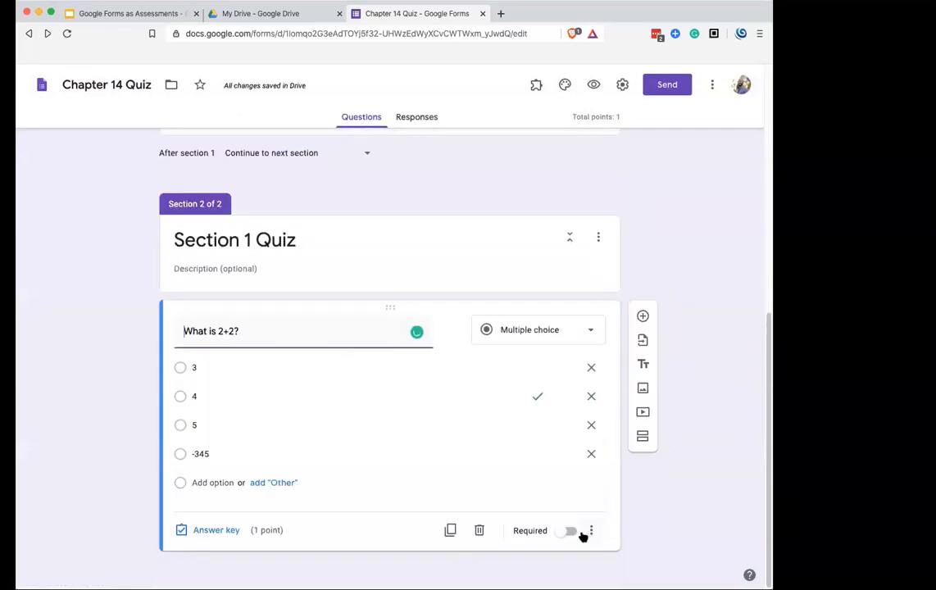
Step: Make the "What is 2+2?" question required and turn on shuffling of its option order
left_click(566, 533)
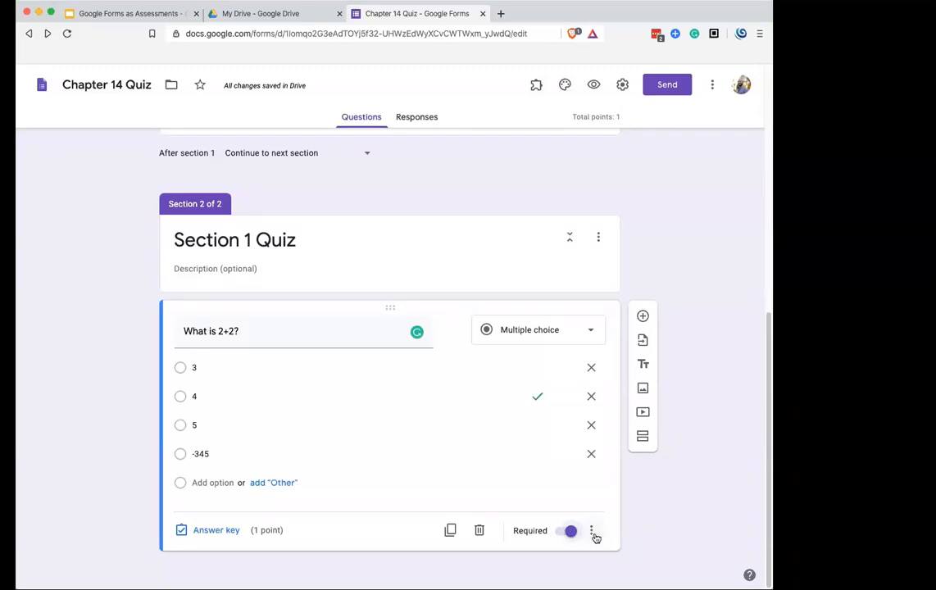
left_click(592, 533)
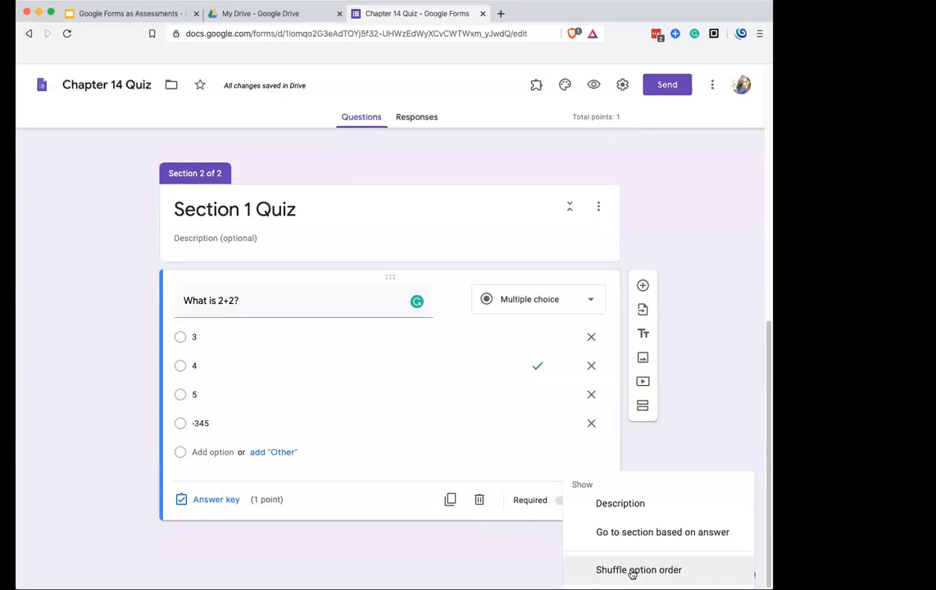
left_click(632, 570)
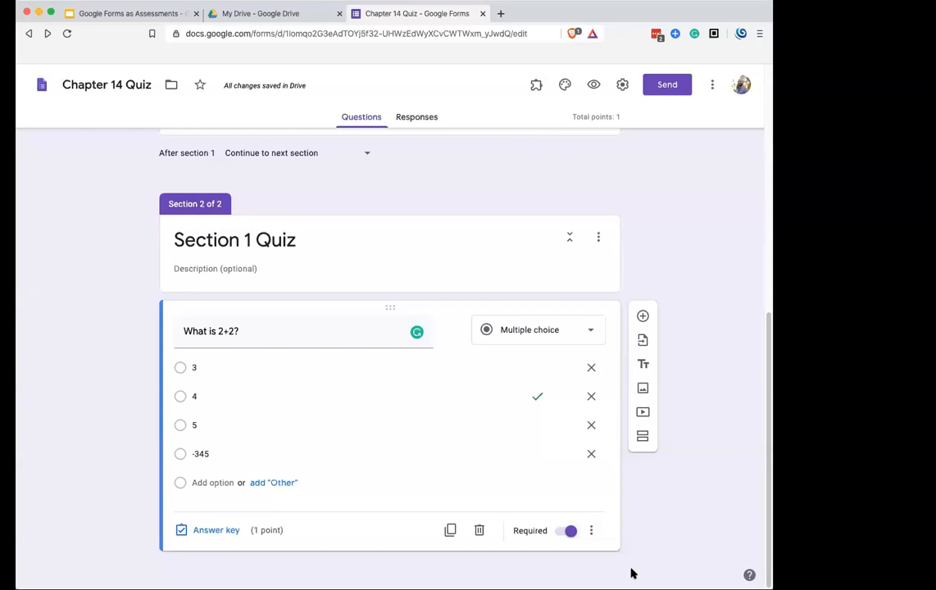
Step: Duplicate the "What is 2+2?" question and reword the copy as "What is 3+3?"
left_click(450, 531)
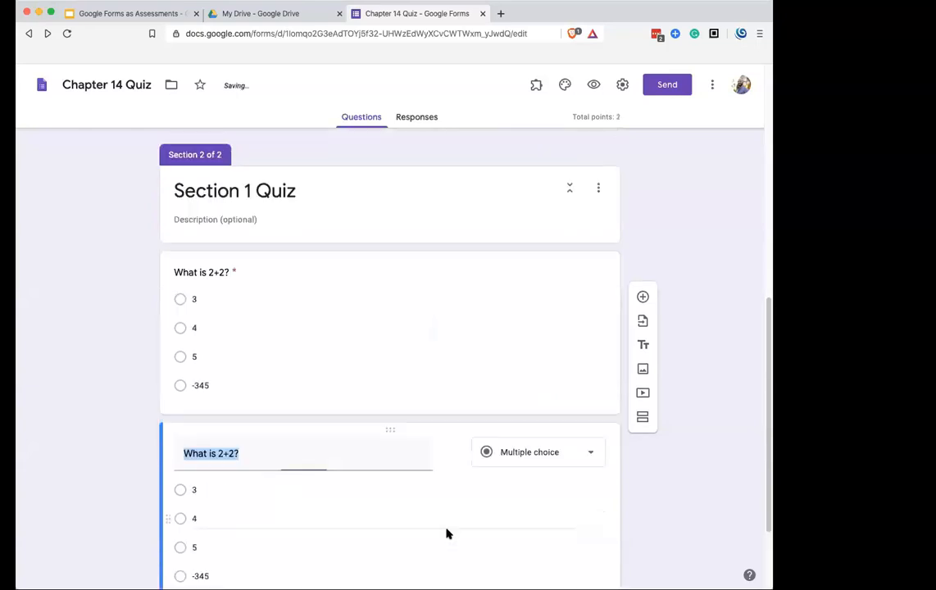
left_click(238, 328)
double_click(232, 332)
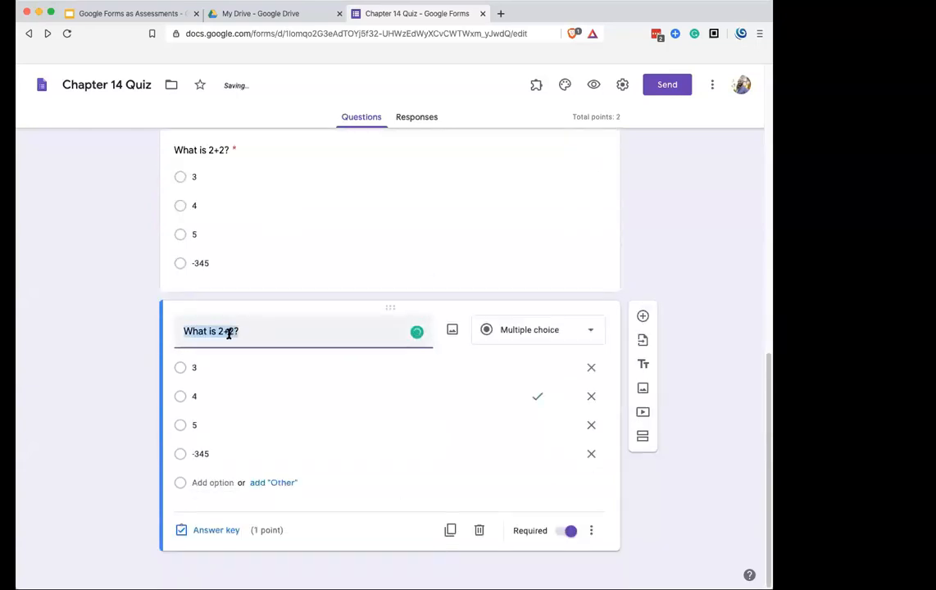
key("BackSpace")
type("3")
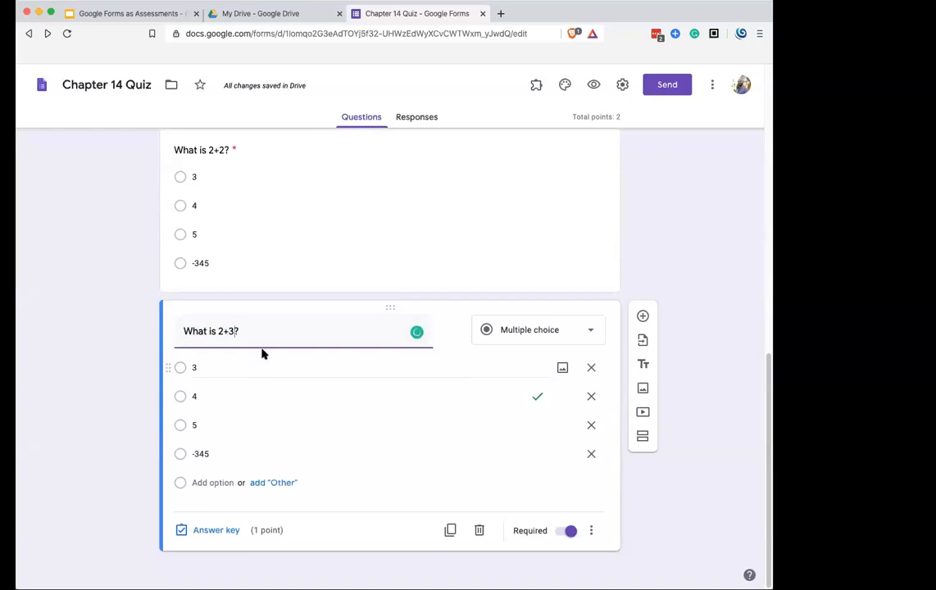
double_click(221, 331)
type("3")
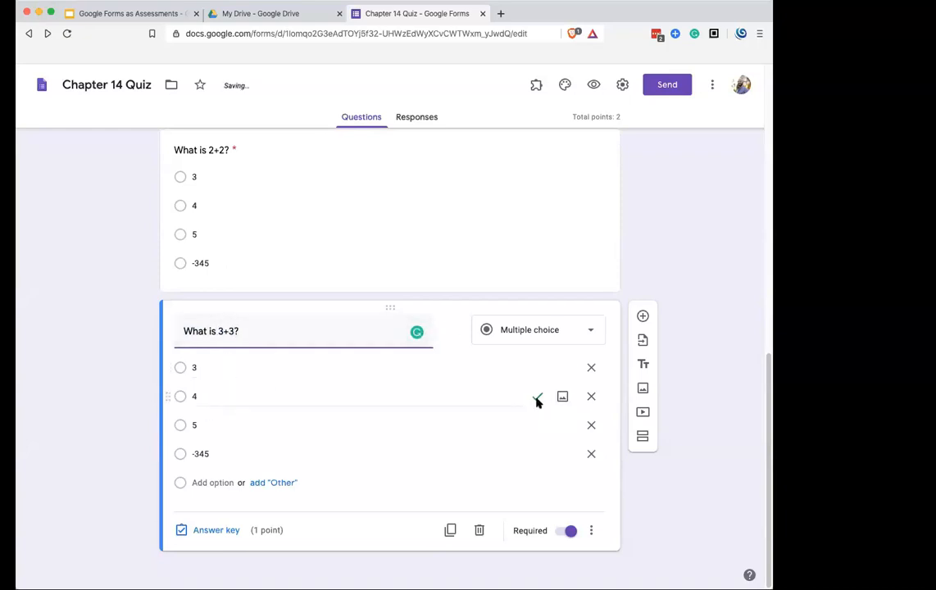
Step: In the "What is 3+3?" question, change the correct option to 6, the first option to -2345 and the third to 7
left_click(210, 394)
type("6")
left_click(205, 367)
type("-2345")
left_click(182, 425)
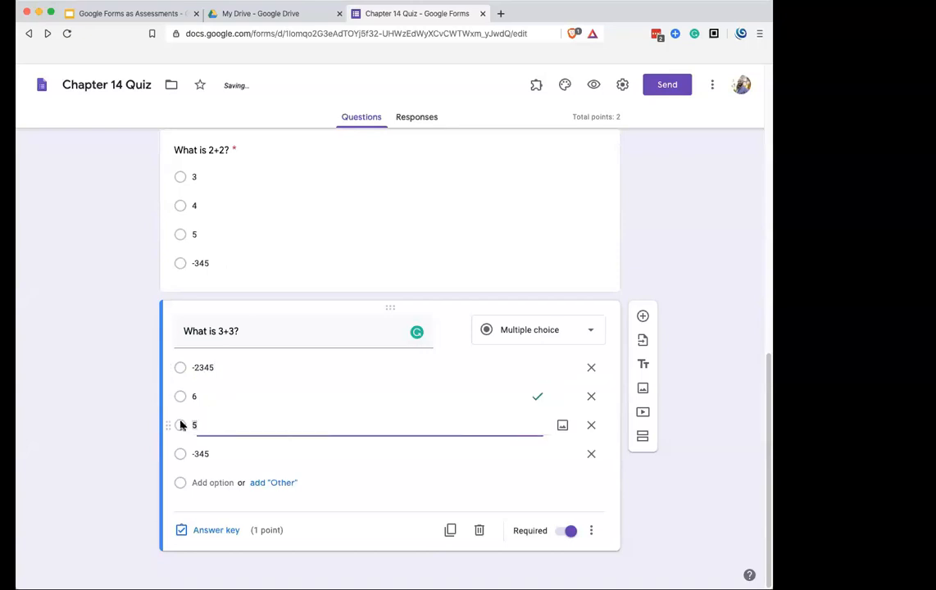
type("7")
left_click(116, 420)
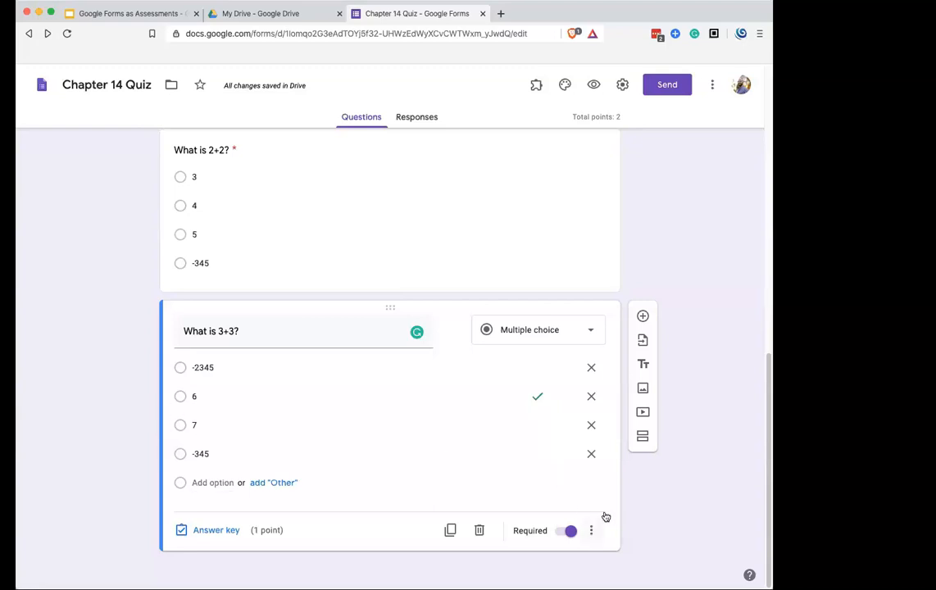
Step: Add a short answer question below "What is 3+3?" that asks "Where are we?"
left_click(642, 317)
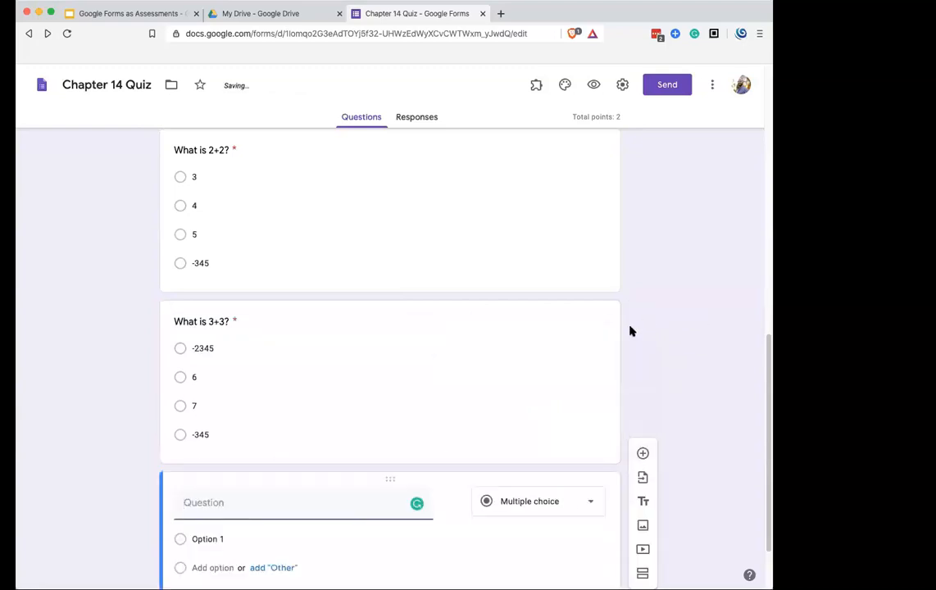
left_click(542, 418)
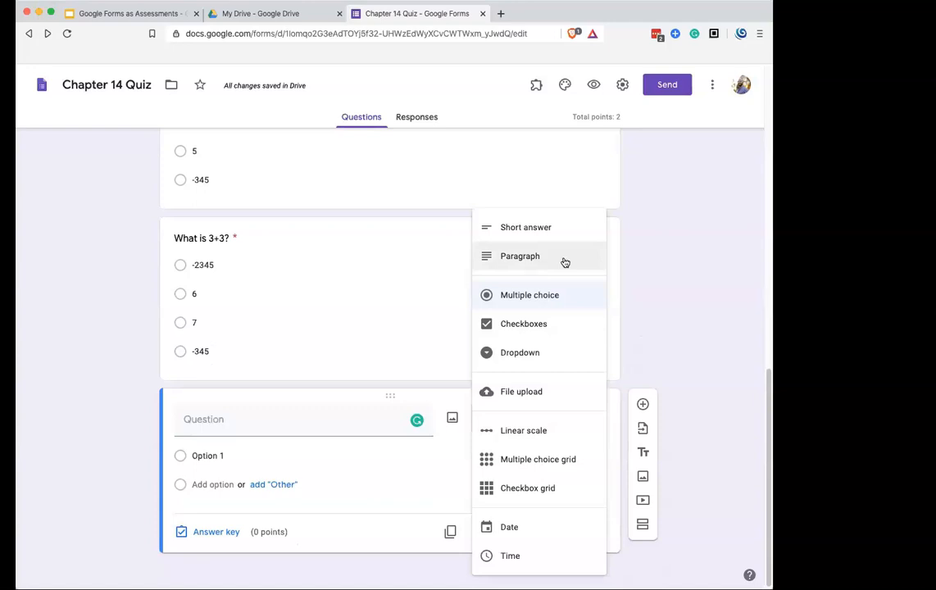
left_click(570, 233)
left_click(228, 441)
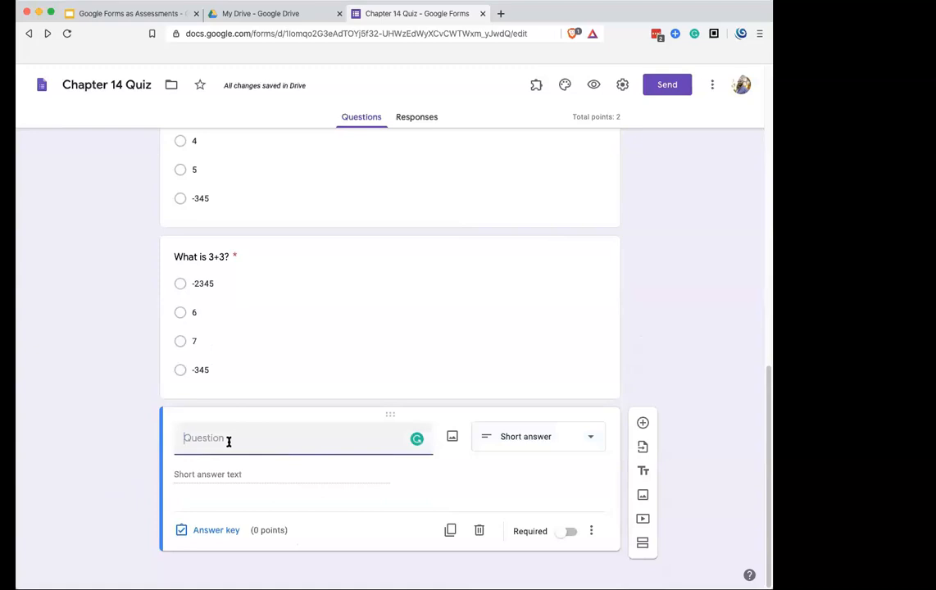
type("Where are we?")
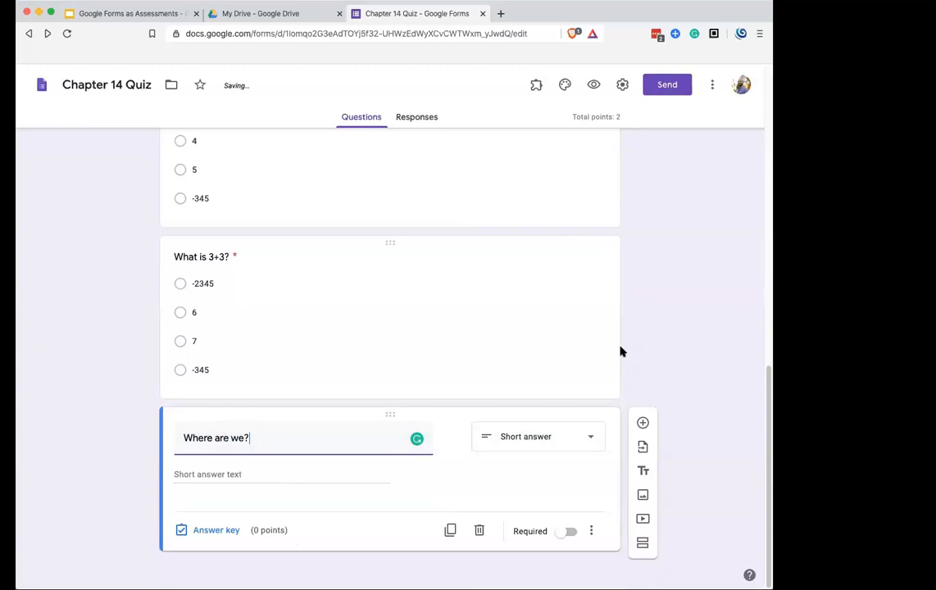
Step: Add a paragraph question after "Where are we?" that asks "What is going on?"
left_click(643, 423)
left_click(539, 508)
left_click(537, 254)
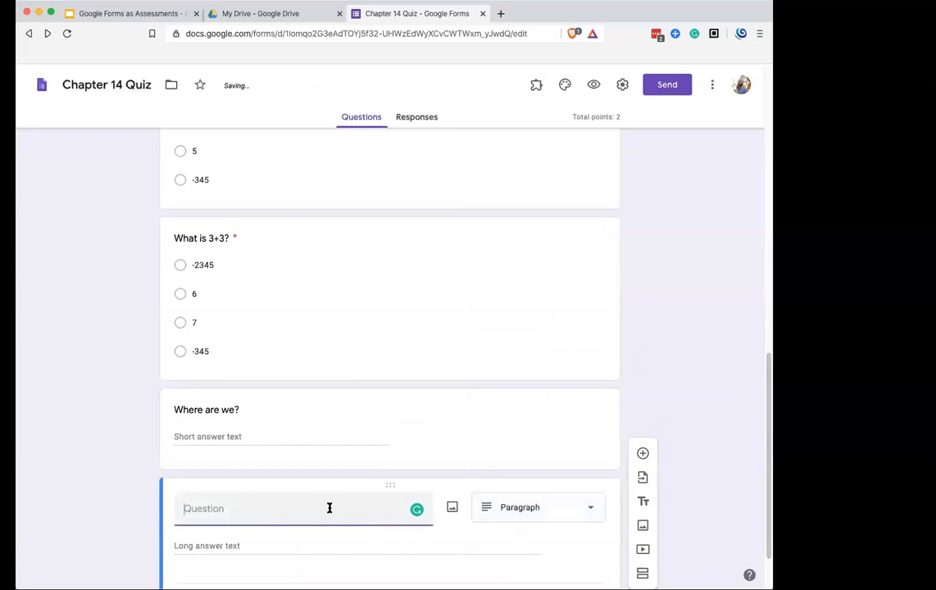
type("What is goin")
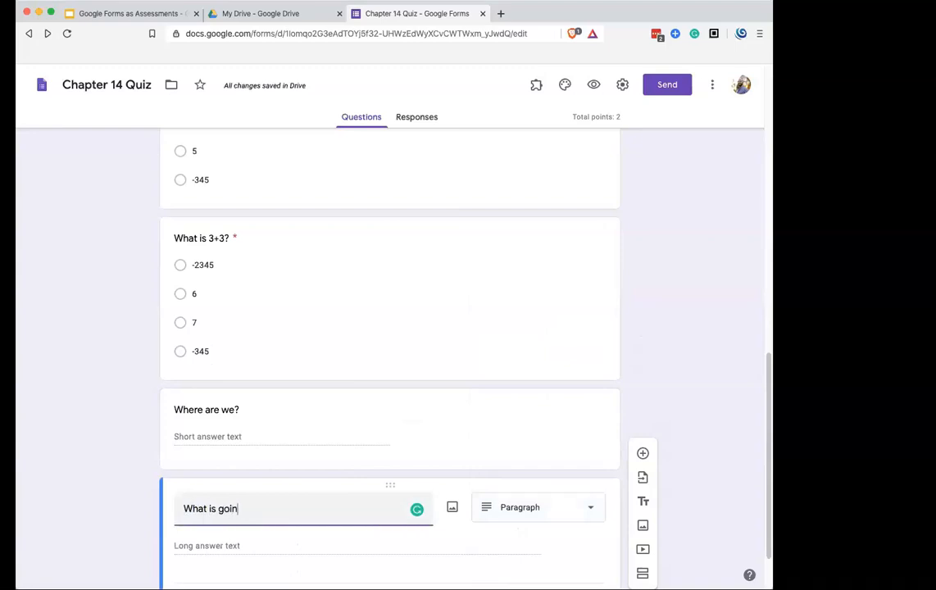
type("g on?")
scroll(693, 487, "down", 2)
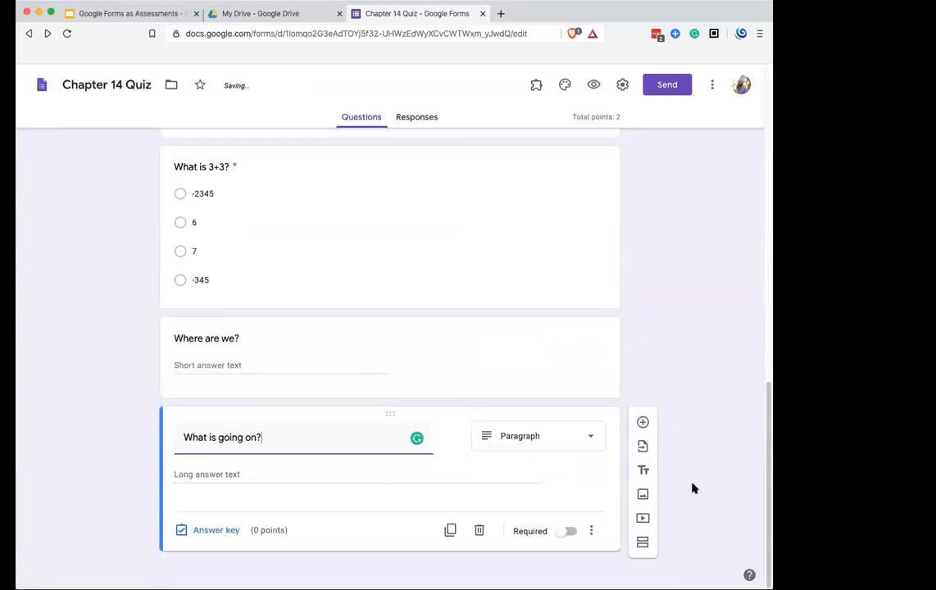
scroll(713, 455, "up", 1)
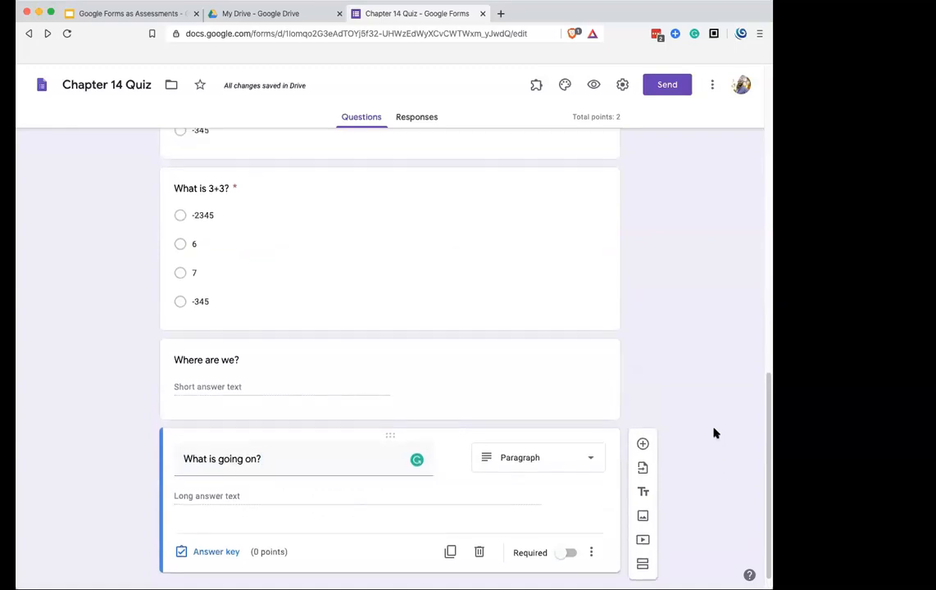
Step: Preview the form as a student, fill in the First Name field and highlight its required marker
left_click(595, 87)
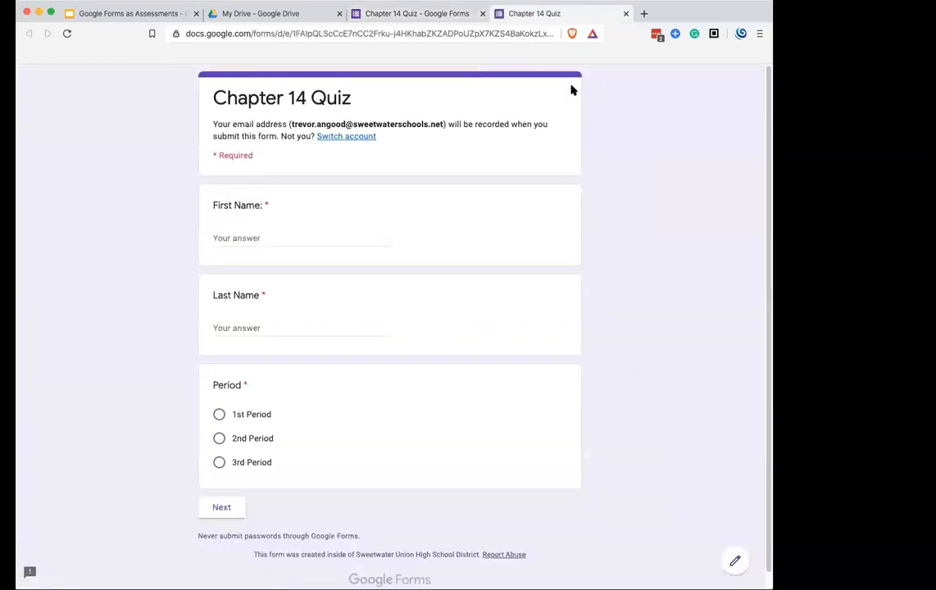
left_click(230, 239)
type("T")
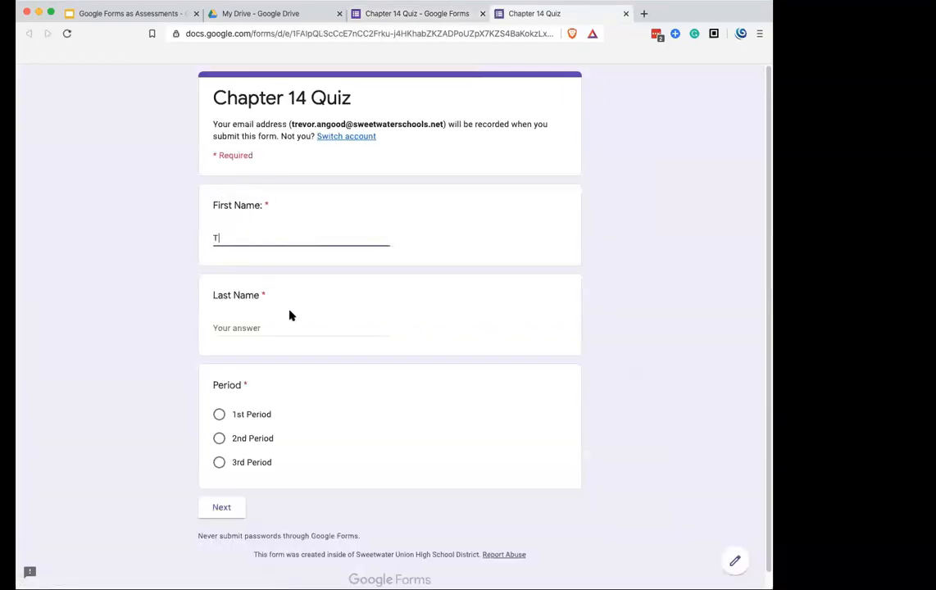
left_click(266, 205)
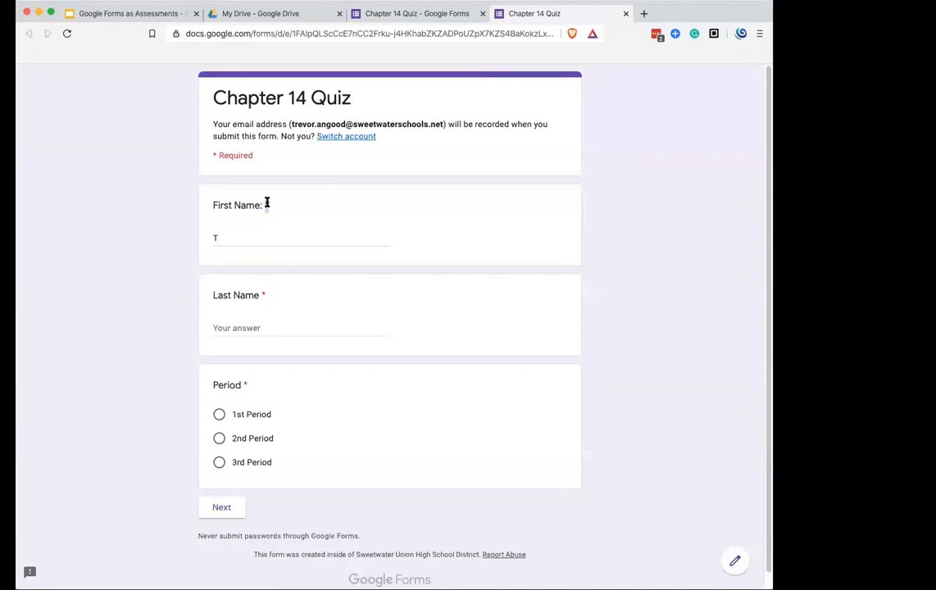
key("super+equal")
key("super+equal")
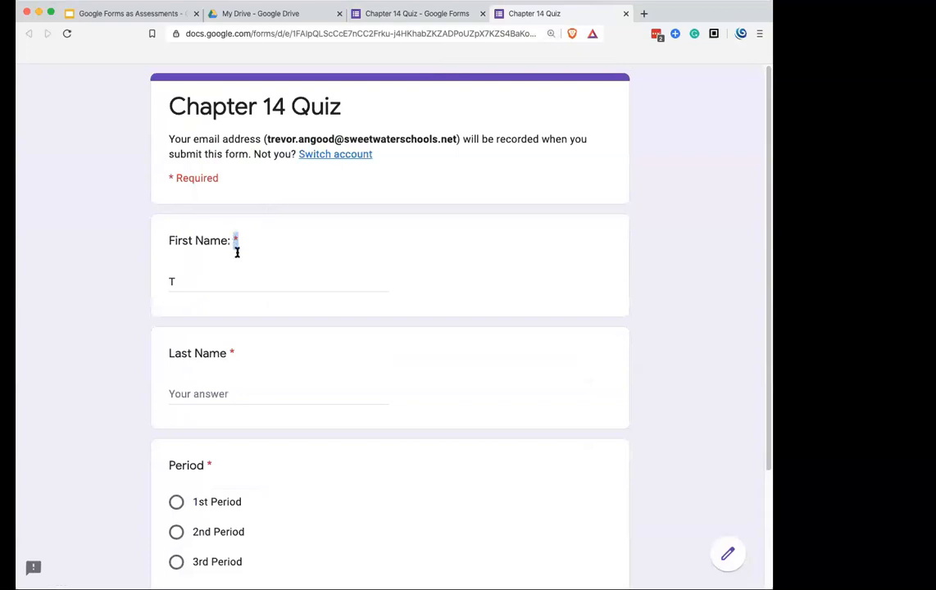
scroll(306, 312, "down", 1)
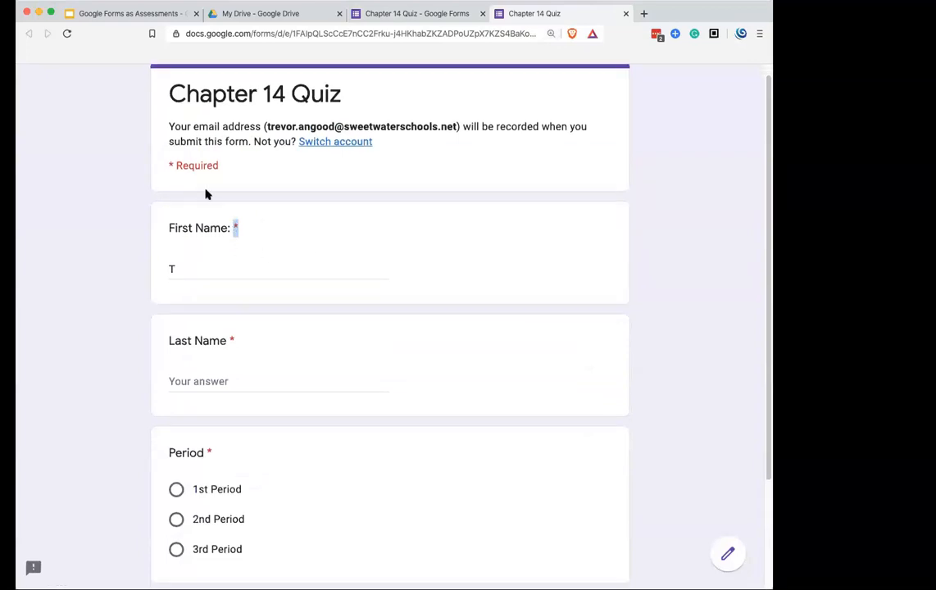
Step: Fill in the Last Name field, choose 2nd Period and continue to the quiz section of the preview
left_click(244, 383)
type("A")
left_click(243, 520)
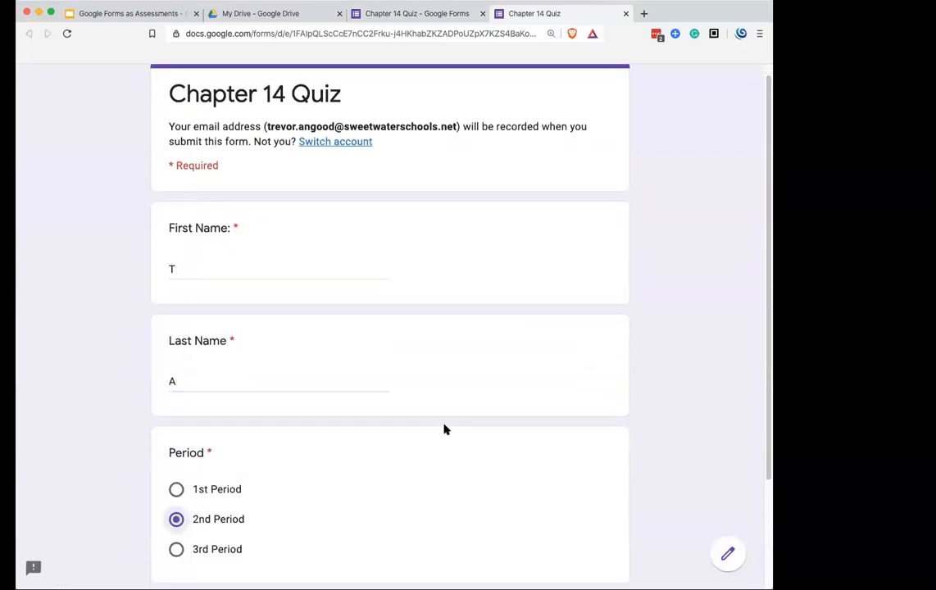
scroll(443, 429, "down", 1)
left_click(180, 582)
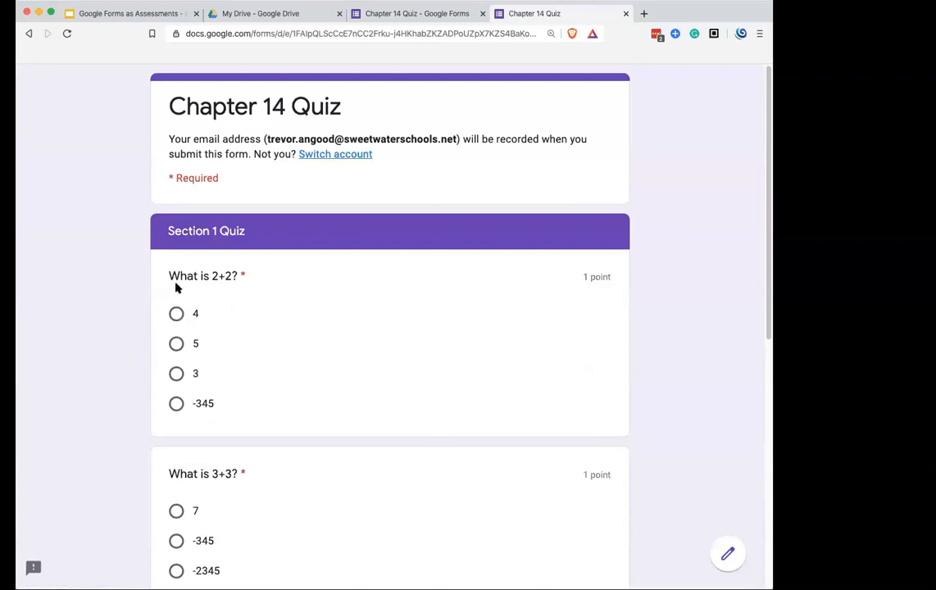
Step: In the preview, answer "What is 2+2?" with 4 and "What is 3+3?" with 6
left_click(177, 322)
scroll(387, 320, "down", 2)
left_click(177, 564)
scroll(476, 359, "down", 5)
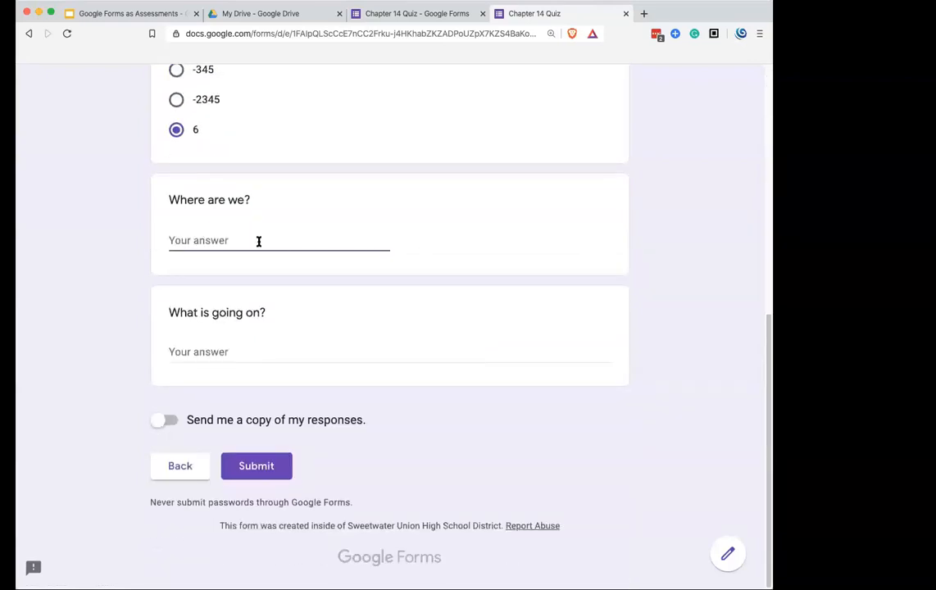
Step: Answer the short answer question "Where are we?" with "Lorem Ipsum" repeated several times, overfilling its single line
left_click(361, 243)
type("Lorem Ipsum")
left_click_drag(229, 232, 162, 238)
left_click(309, 238)
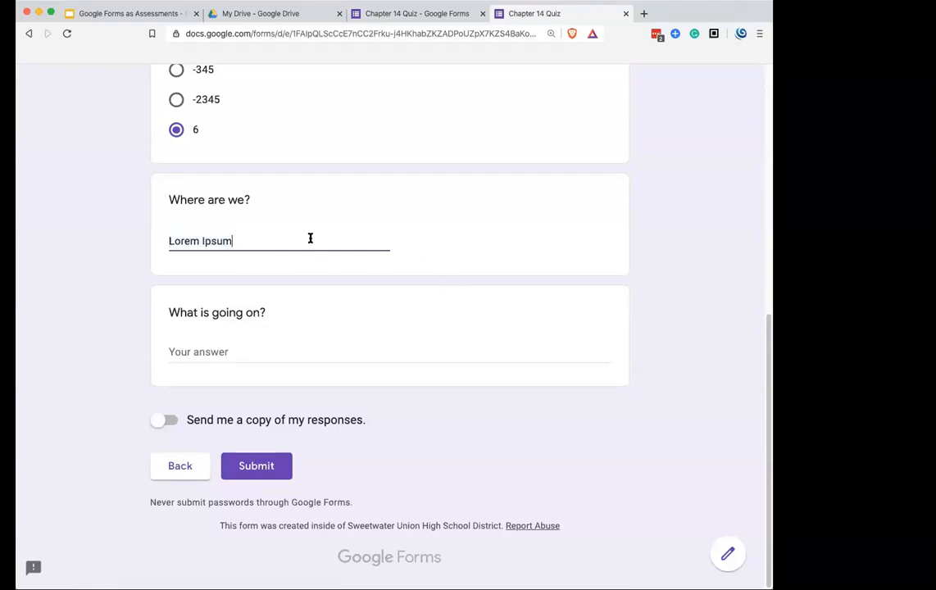
left_click_drag(234, 240, 135, 240)
key("super+c")
left_click(284, 242)
key("super+v")
key("super+v")
key("super+v")
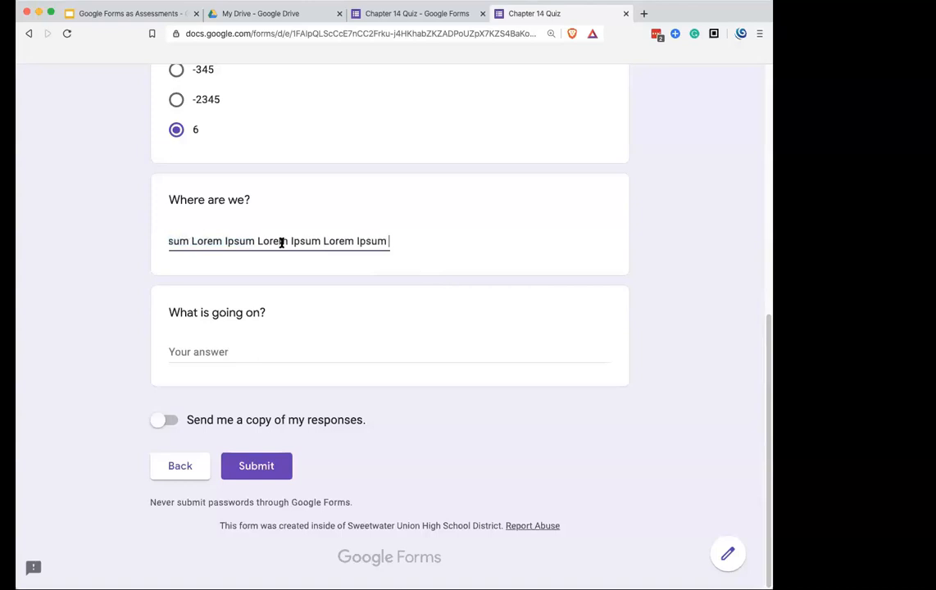
Step: Fill the paragraph answer to "What is going on?" with several lines of repeated "Lorem Ipsum"
left_click(278, 358)
type("Lorem Ipsum Lorem Ipsum Lorem Ipsum Lorem Ipsum Lorem Ipsum Lorem Ipsum ")
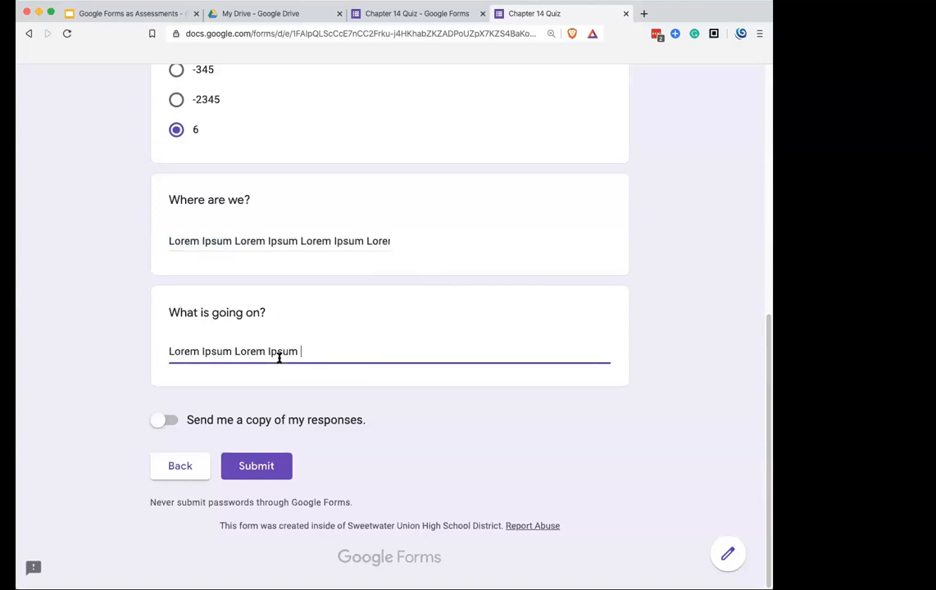
type("Lorem Ipsum Lorem Ipsum Lorem Ipsum Lorem Ipsum Lorem Ipsum Lorem Ipsum Lorem Ipsum Lorem Ipsum Lorem Ipsum Lorem Ipsum Lorem Ipsum Lorem Ipsum Lorem Ipsum Lorem Ipsum ")
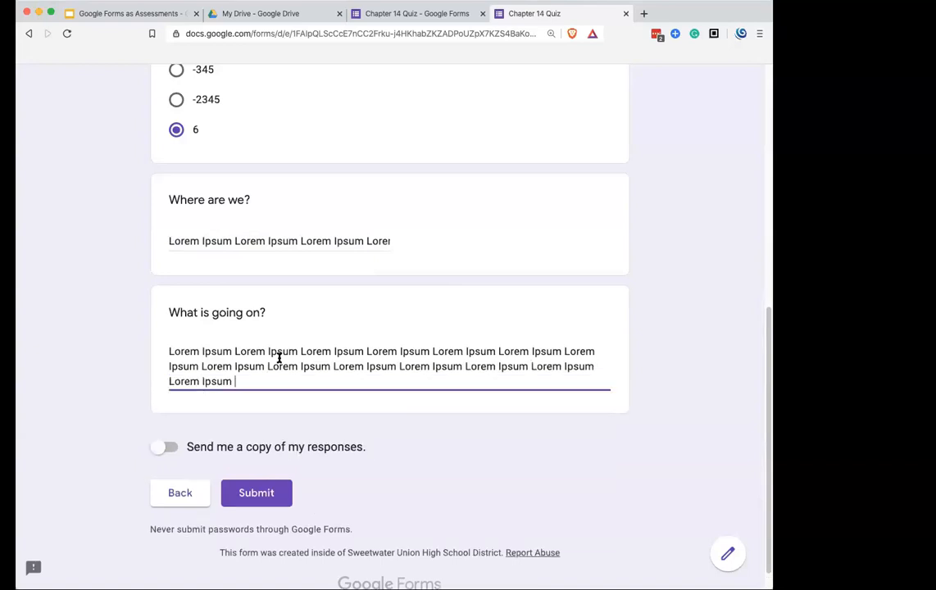
type("Lorem Ipsum Lorem Ipsum Lorem Ipsum Lorem Ipsum Lorem Ipsum Lorem Ipsum Lorem Ipsum Lorem Ipsum Lorem Ipsum Lorem Ipsum Lorem Ipsum Lorem Ipsum Lorem Ipsum Lorem Ipsum")
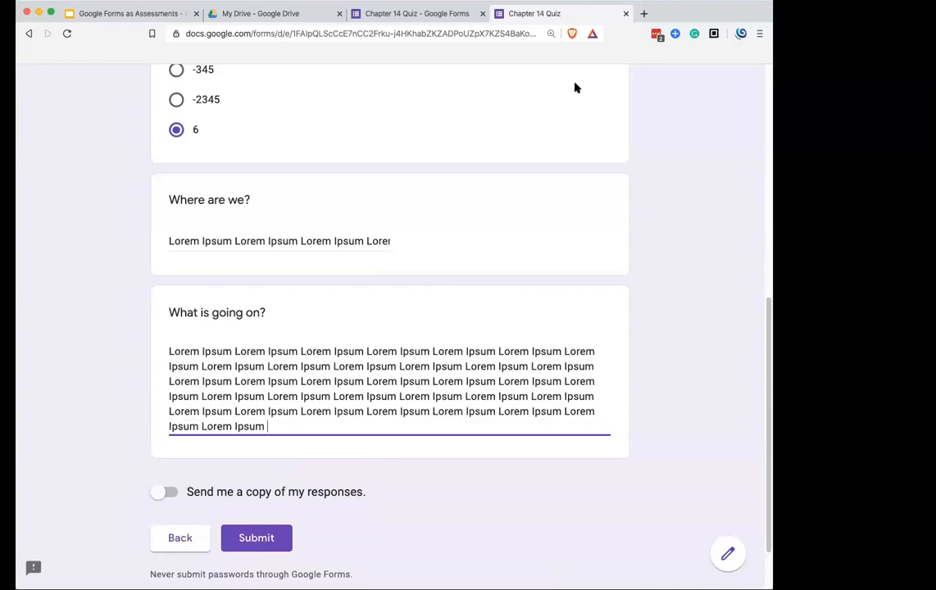
Step: Return to the form editor, restore its zoom to 100% and open the theme options
left_click(441, 16)
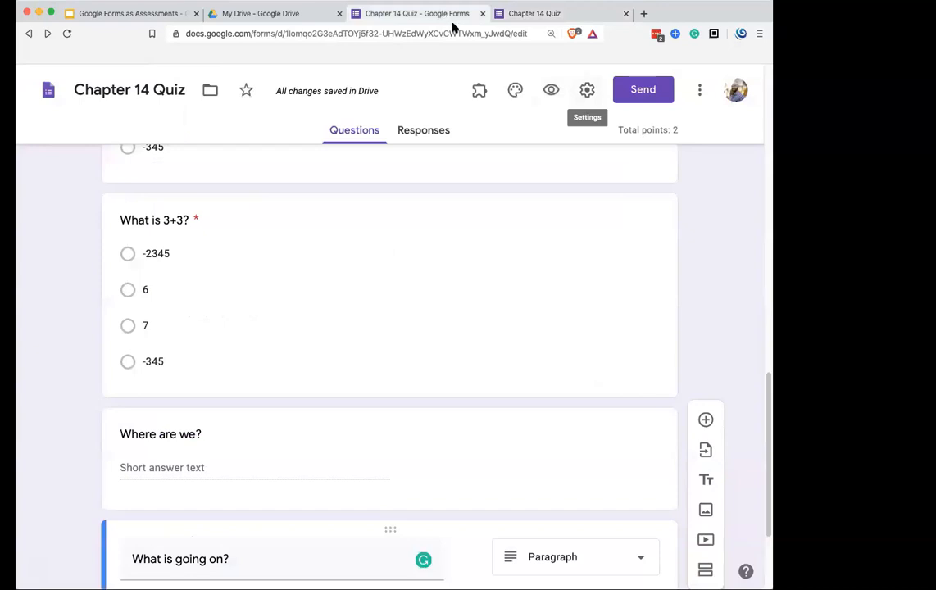
scroll(391, 247, "down", 3)
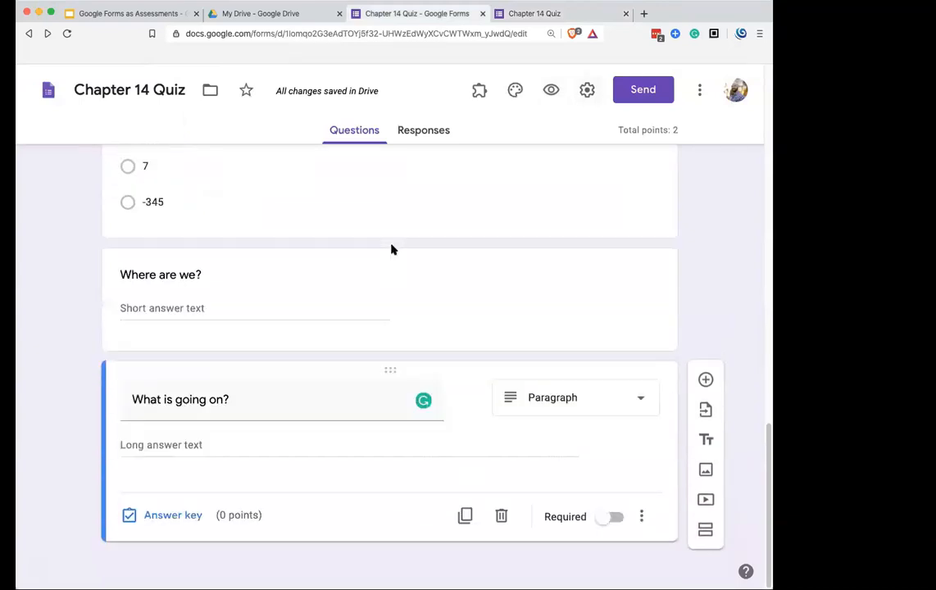
key("super+minus")
key("super+minus")
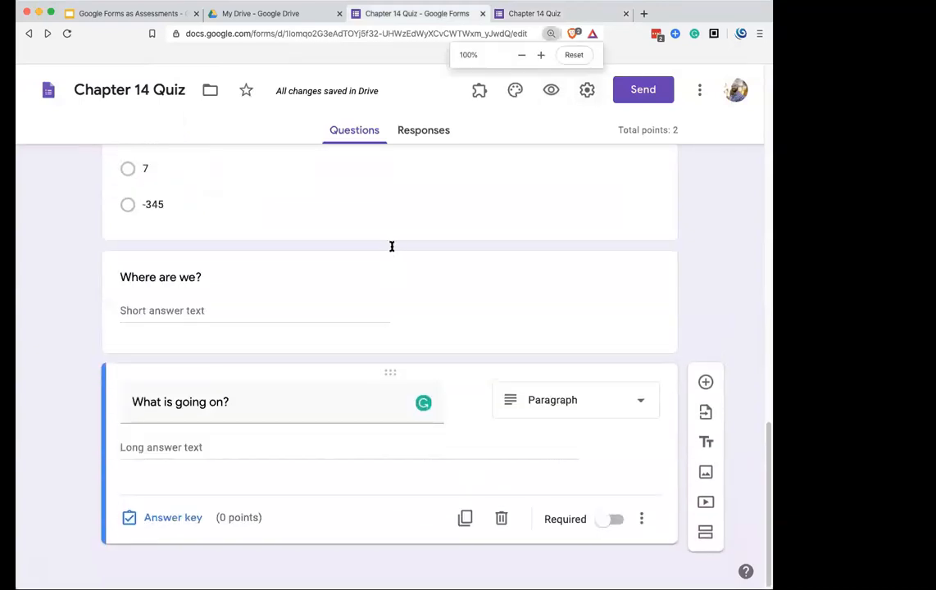
scroll(598, 427, "up", 15)
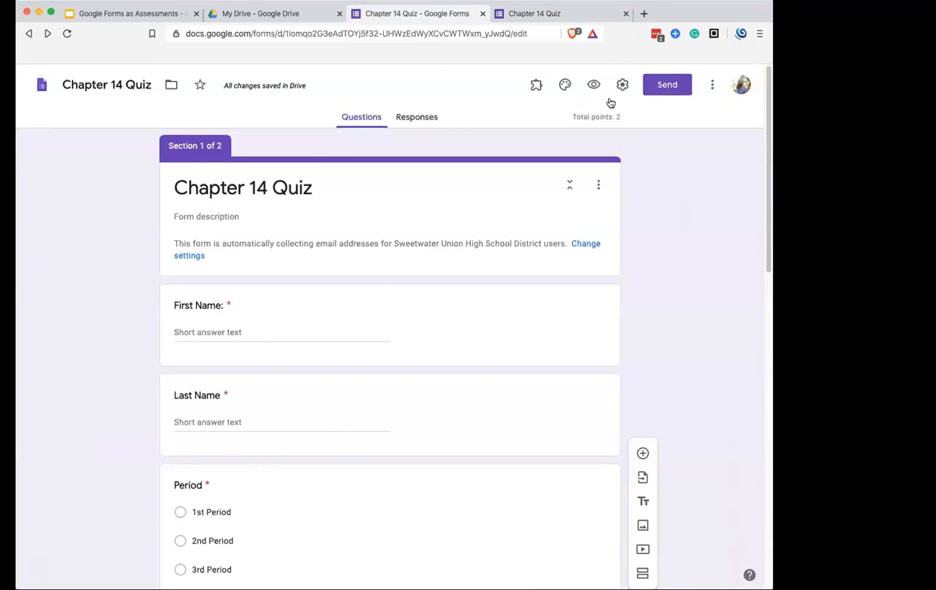
left_click(564, 86)
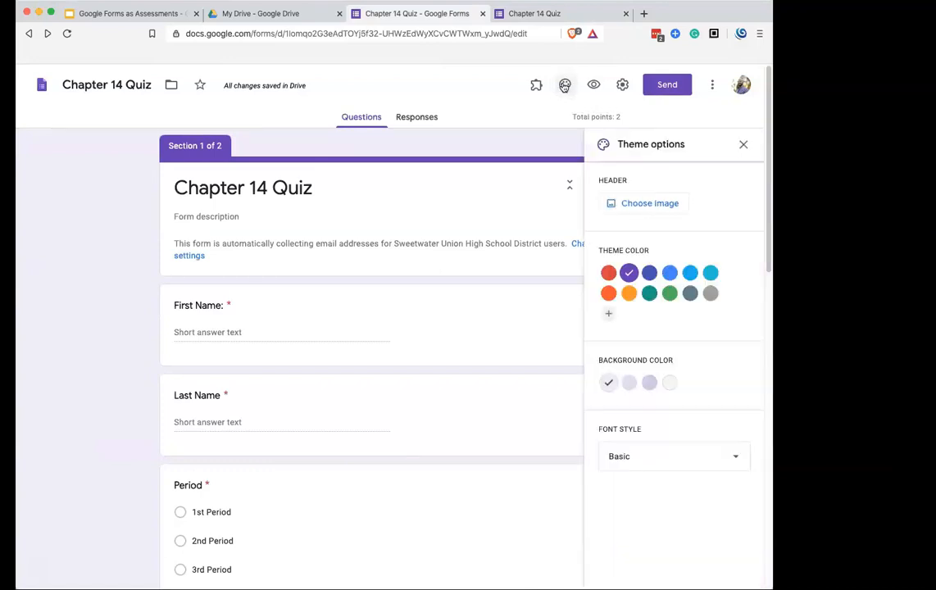
Step: Set the form's theme color to indigo and its background to the Dark shade
left_click(650, 273)
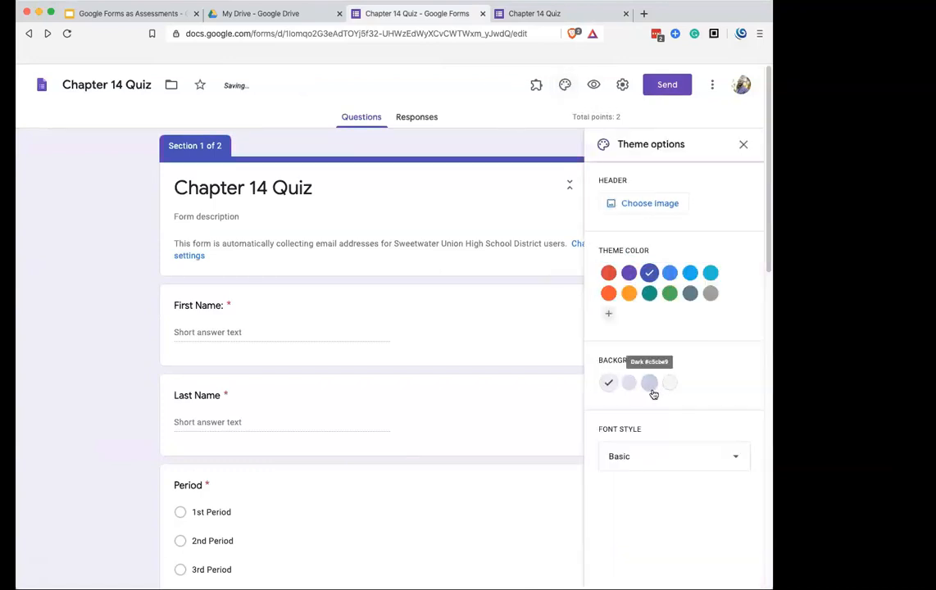
left_click(649, 384)
Step: Insert the teal starry-sky picture from the Work and School themes as the form's header image
left_click(656, 205)
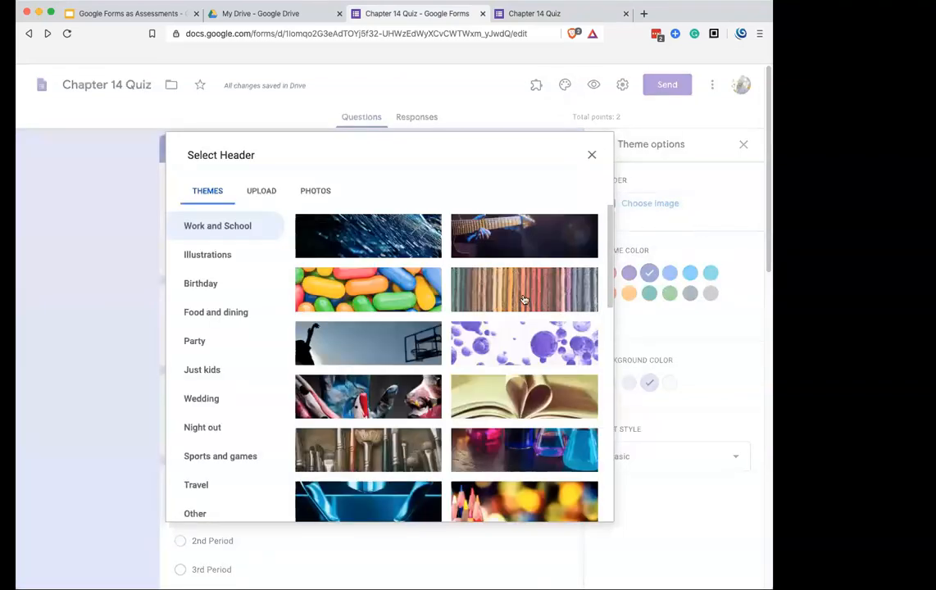
scroll(522, 299, "down", 10)
scroll(524, 298, "down", 1)
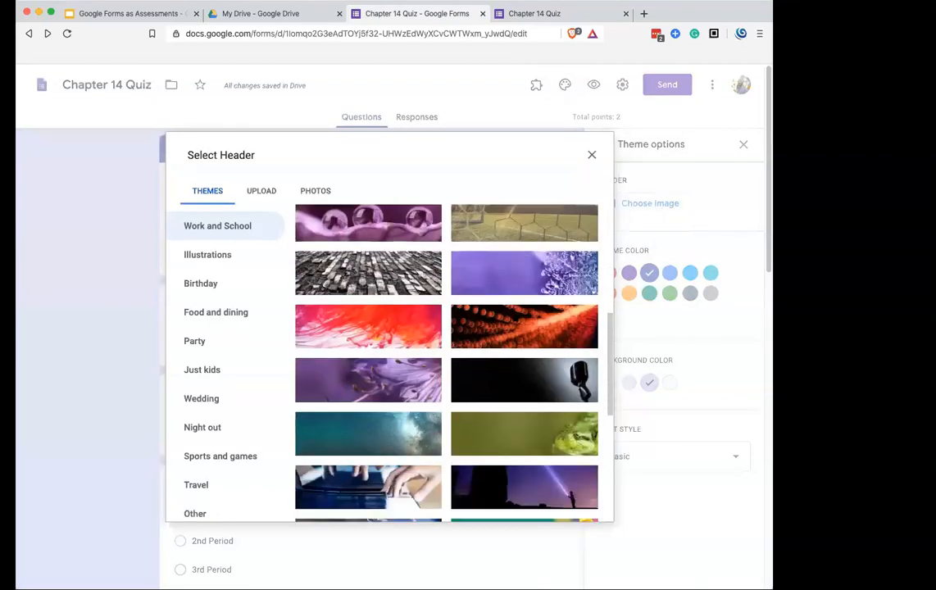
left_click(409, 431)
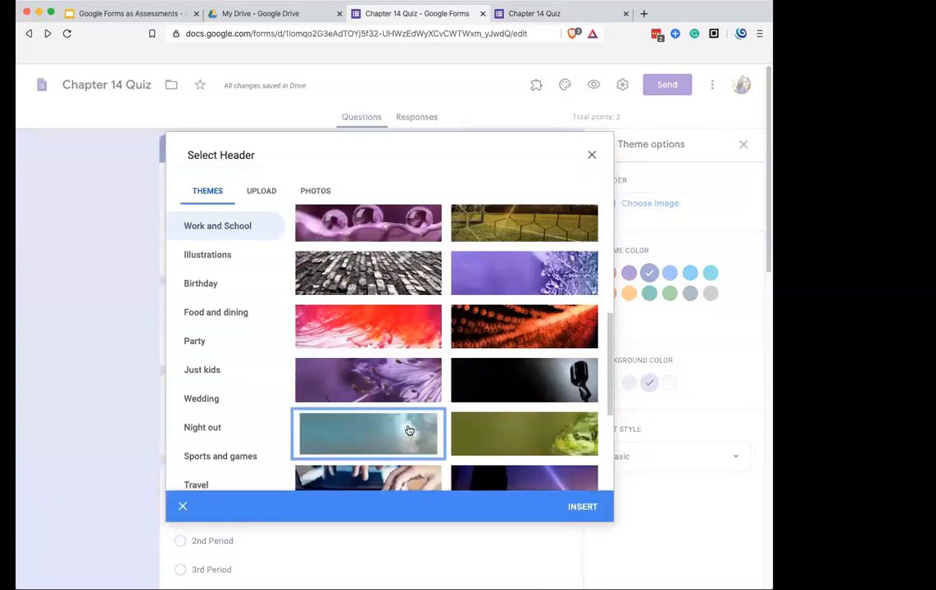
left_click(579, 506)
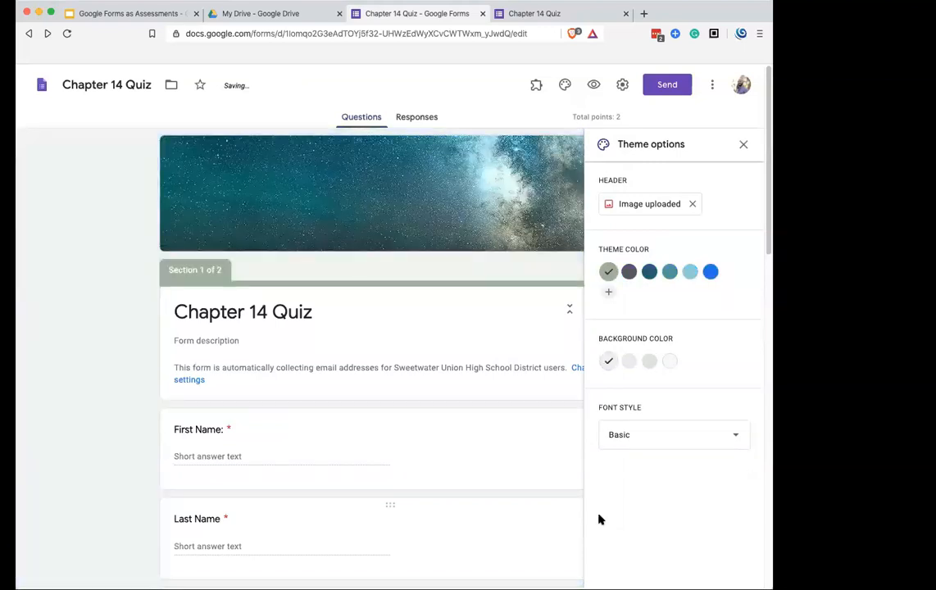
Step: Set the theme color to bright blue with the darkest background shade and the Formal font style, and close the theme options
left_click(711, 273)
left_click(650, 361)
left_click(656, 433)
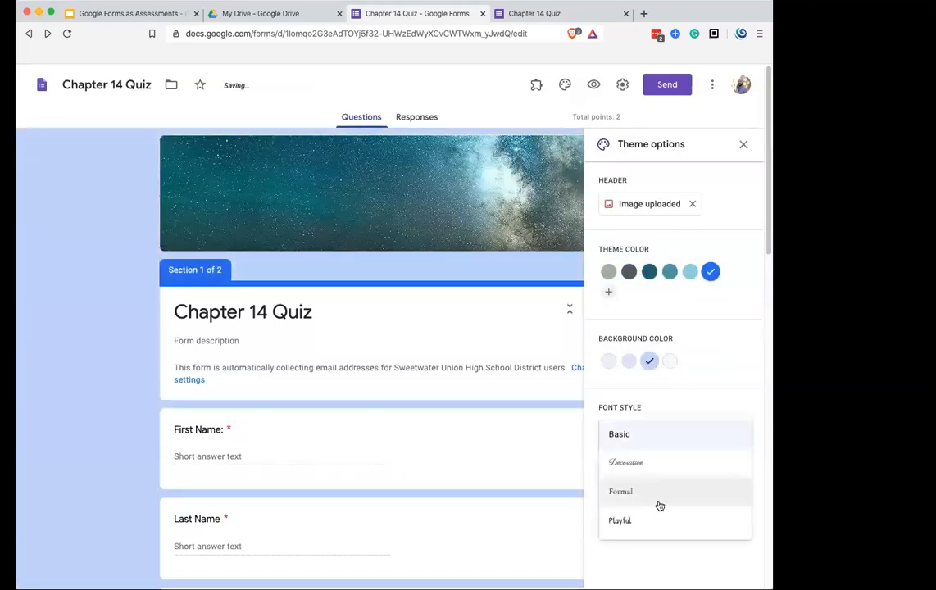
left_click(660, 506)
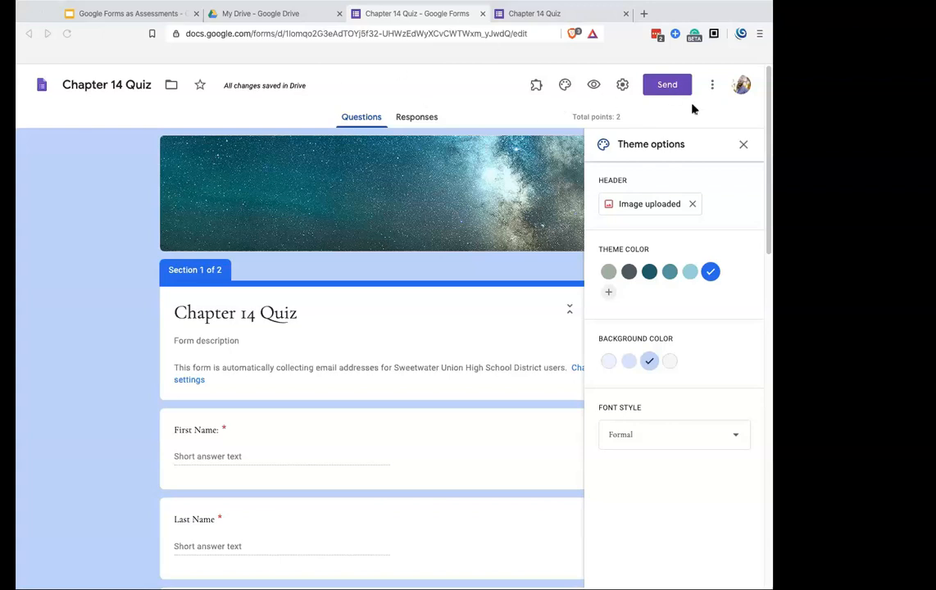
left_click(745, 146)
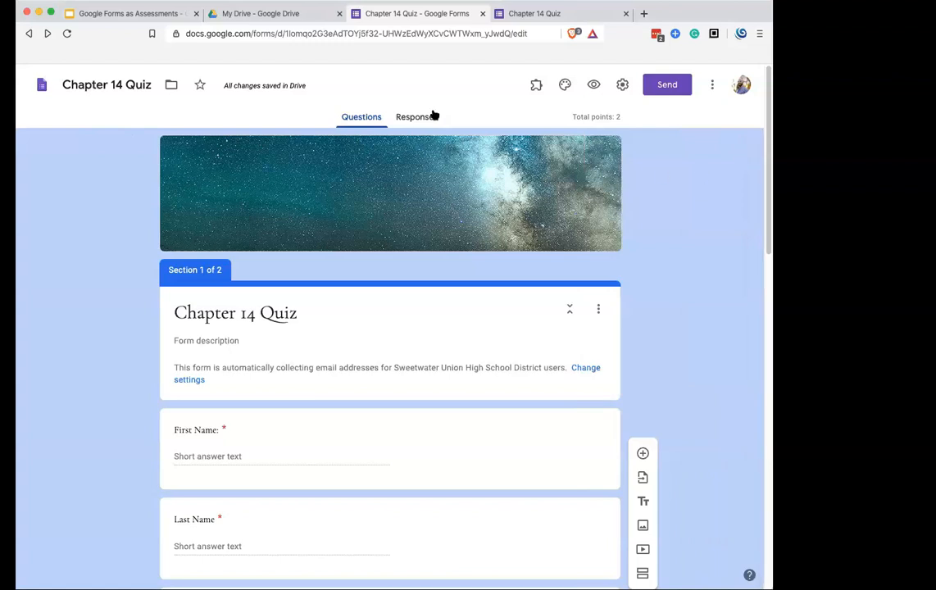
Step: Open the form's responses view
left_click(434, 116)
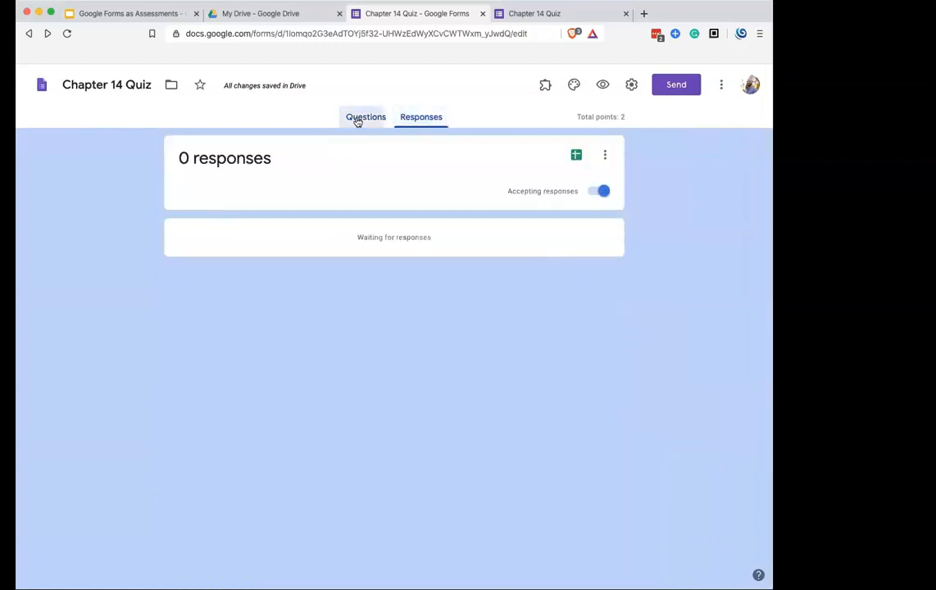
Step: Bring the Sweetwater Google Forms Quiz into this browser window and look through its questions
left_click(357, 120)
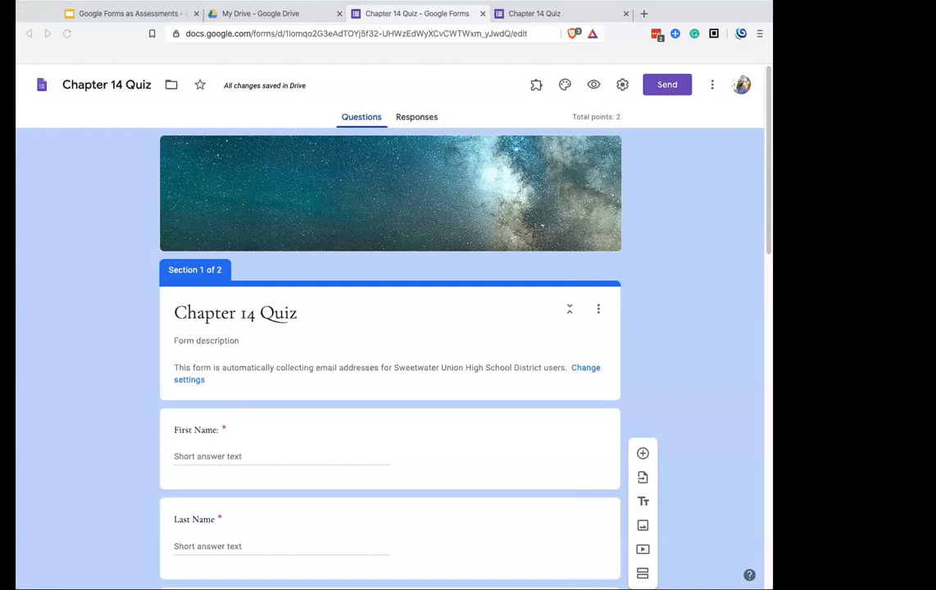
left_click_drag(706, 116, 424, 21)
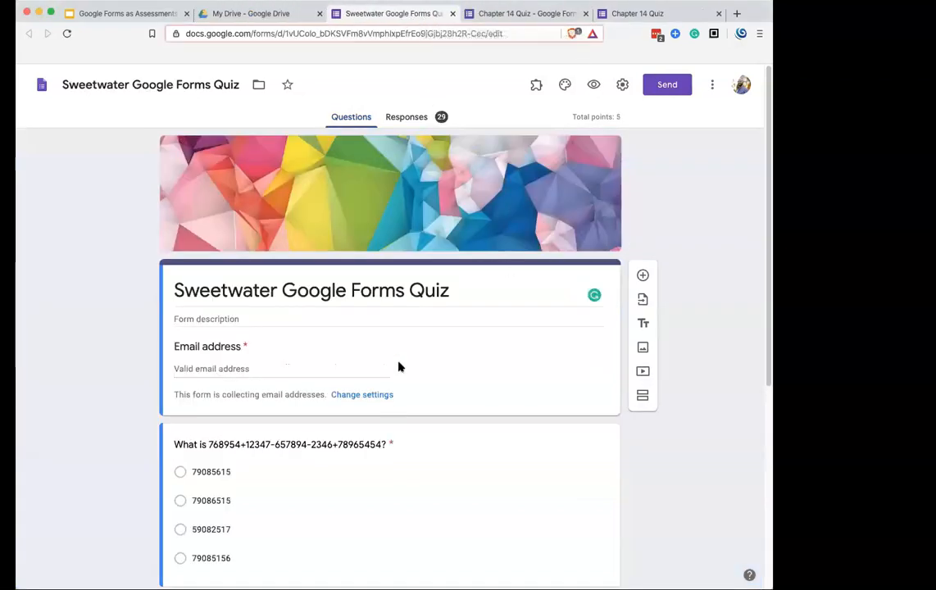
scroll(399, 366, "down", 1)
scroll(399, 366, "down", 2)
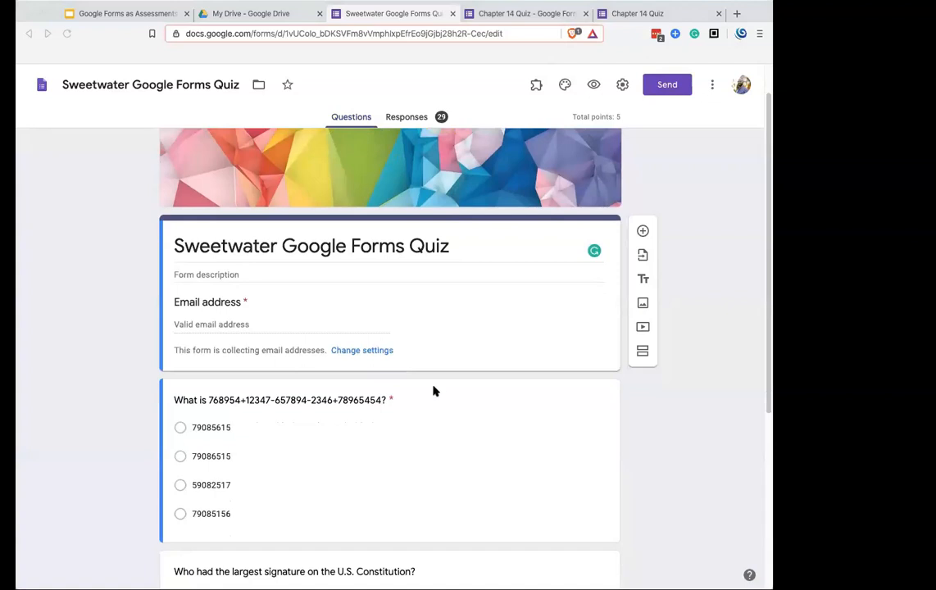
scroll(410, 370, "down", 3)
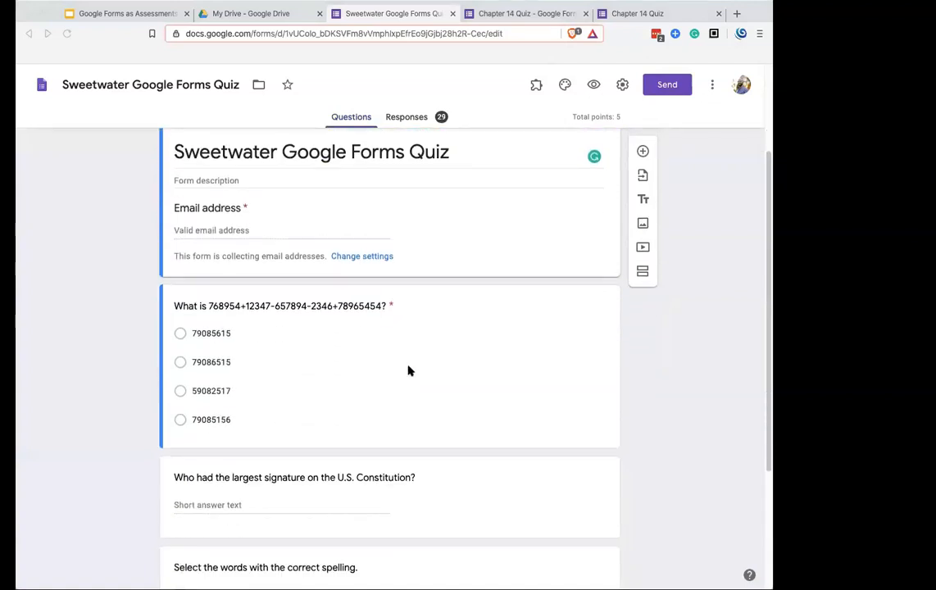
scroll(409, 371, "down", 1)
scroll(410, 370, "down", 5)
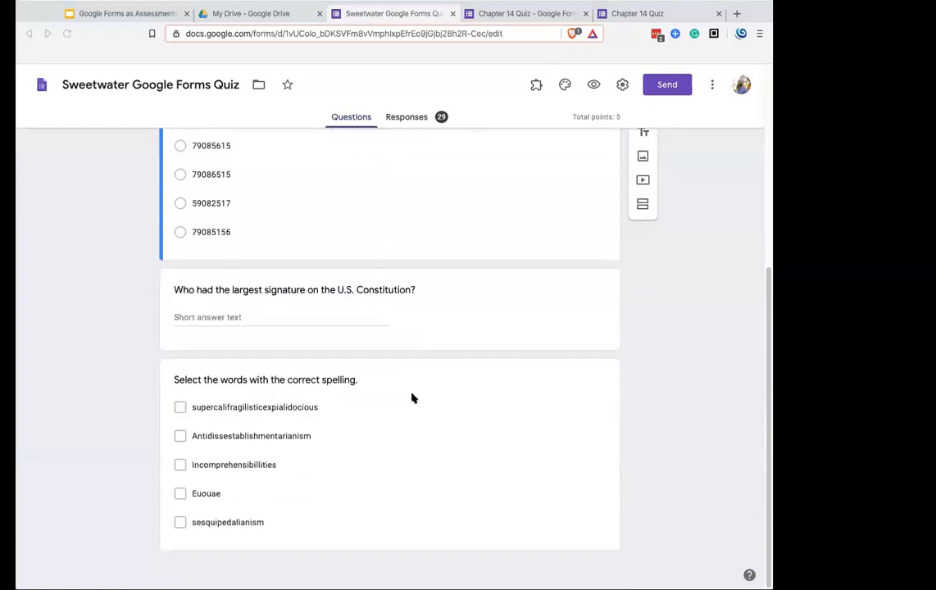
scroll(411, 396, "up", 10)
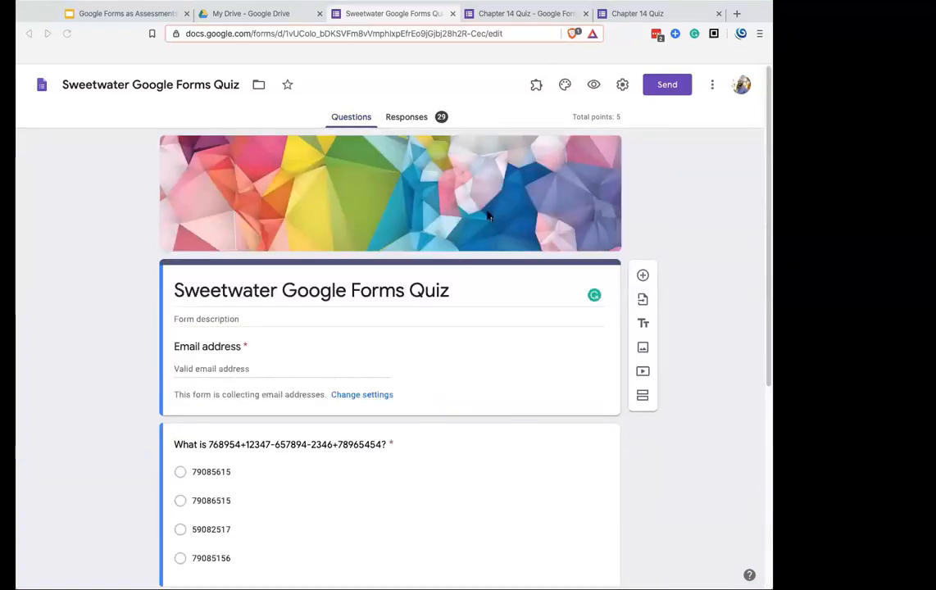
Step: Open the Sweetwater quiz's responses and enlarge the page to 125%
left_click(415, 120)
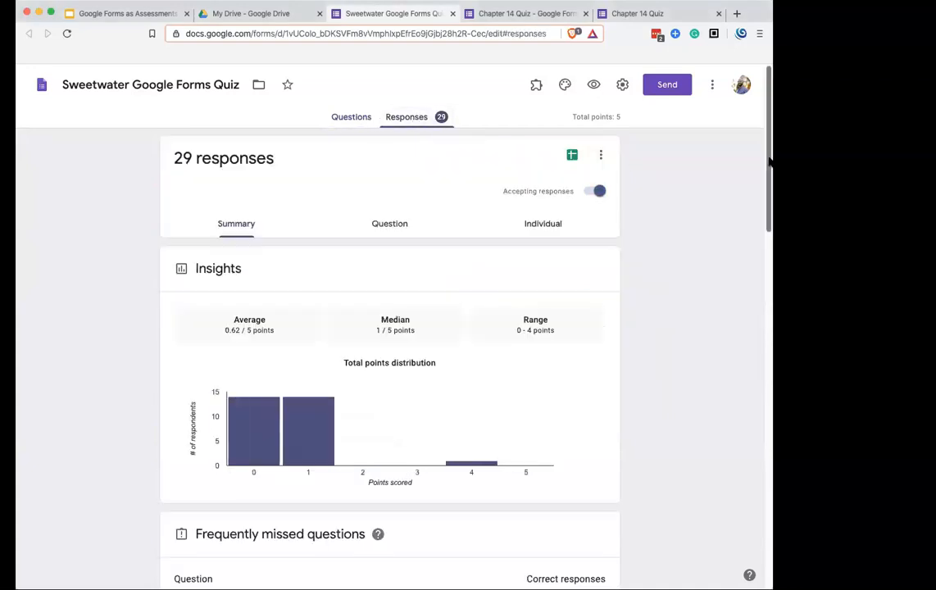
left_click_drag(773, 242, 789, 243)
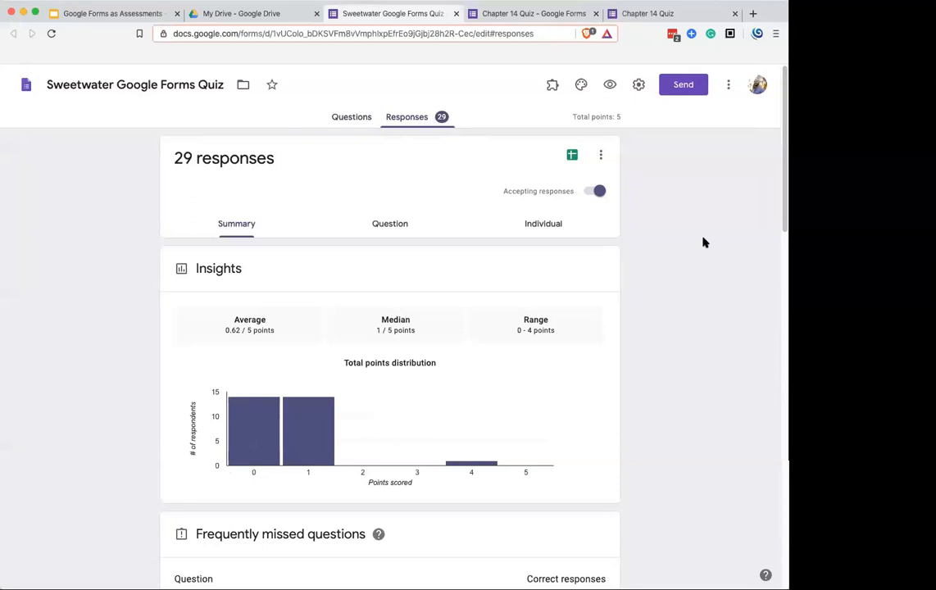
key("super+equal")
key("super+equal")
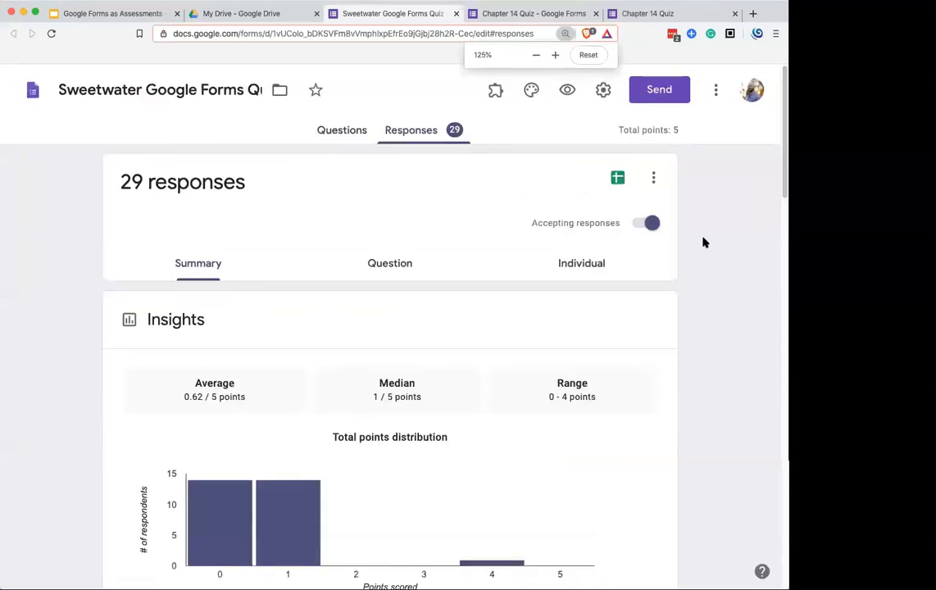
Step: Examine the response summary's insights, frequently missed questions and score list
scroll(712, 344, "down", 1)
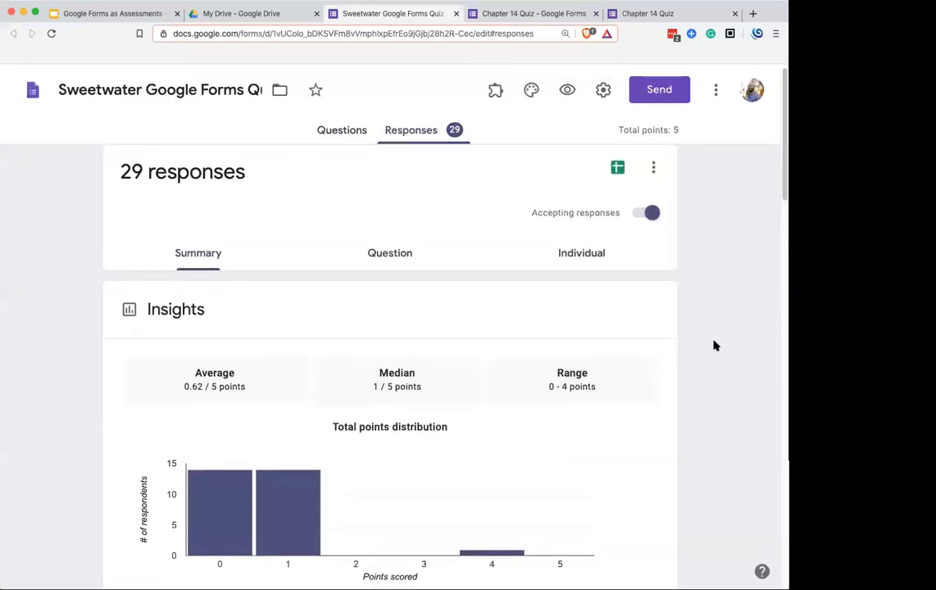
scroll(712, 345, "down", 2)
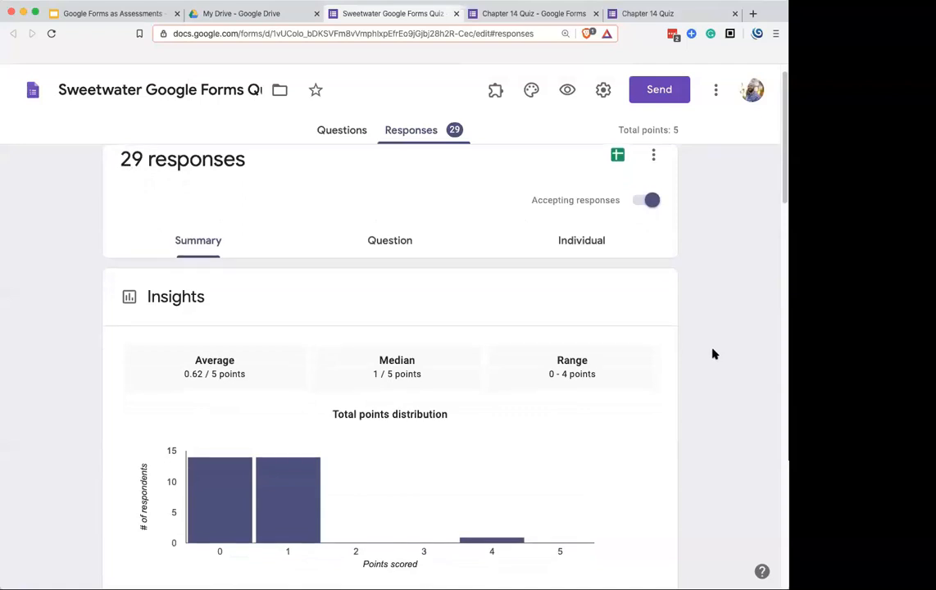
scroll(716, 357, "down", 3)
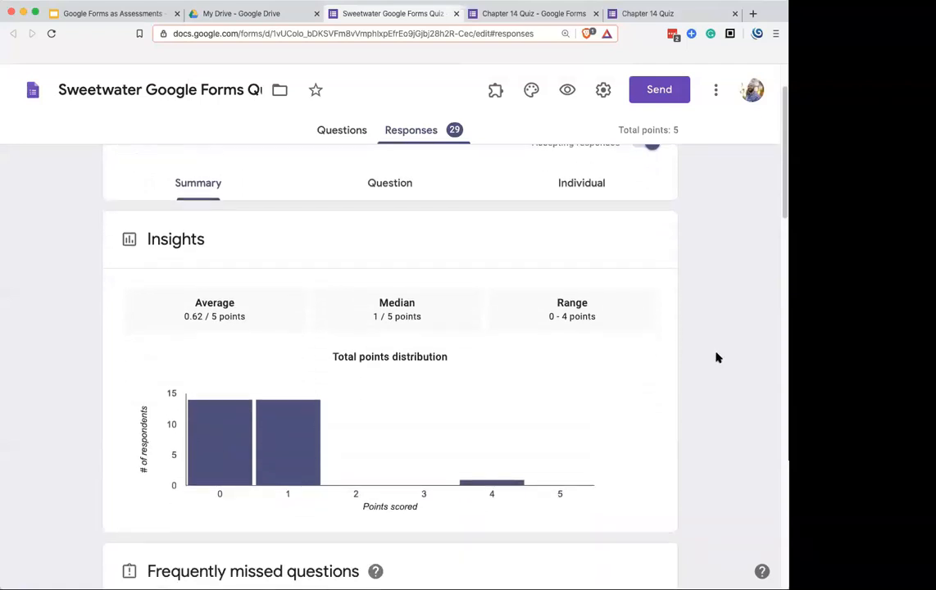
scroll(716, 358, "down", 5)
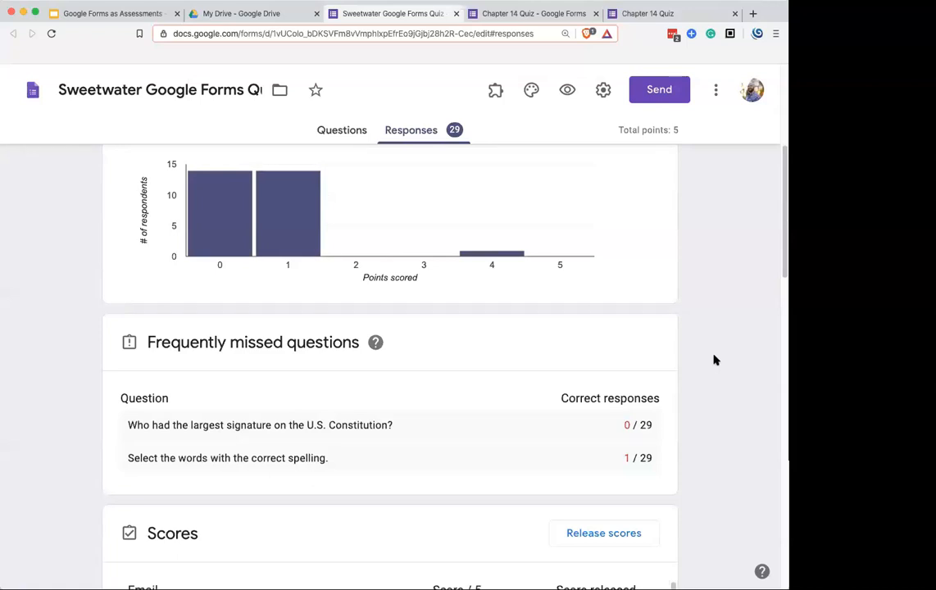
scroll(718, 396, "down", 2)
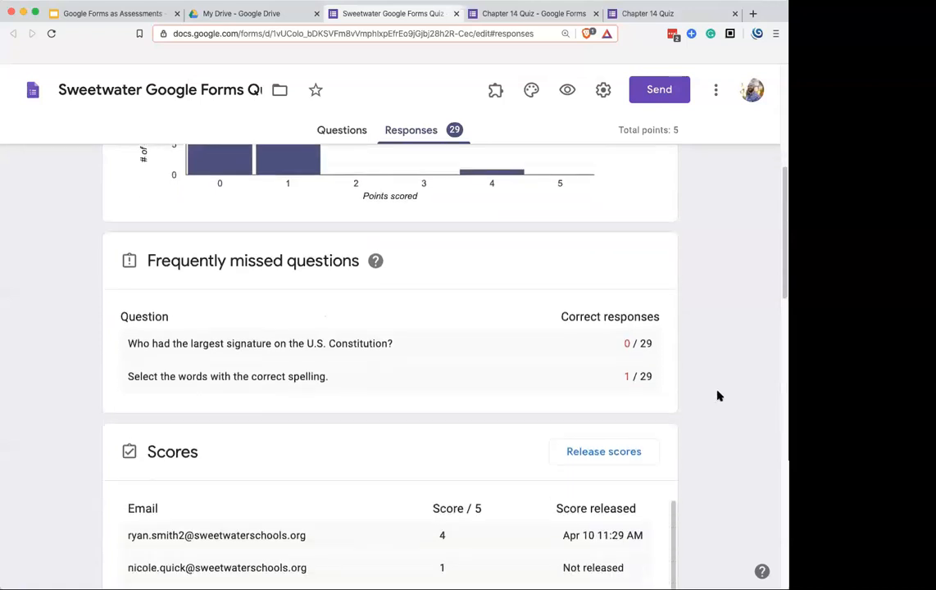
scroll(718, 396, "down", 10)
scroll(718, 396, "up", 5)
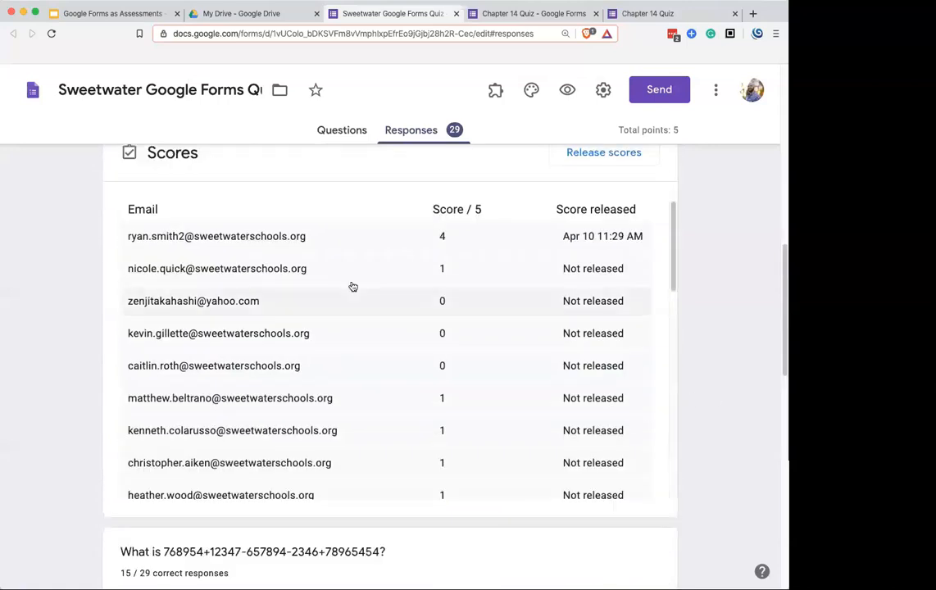
Step: Examine the summary's answer charts for the arithmetic, U.S. Constitution signature and correct spelling questions
scroll(730, 495, "down", 5)
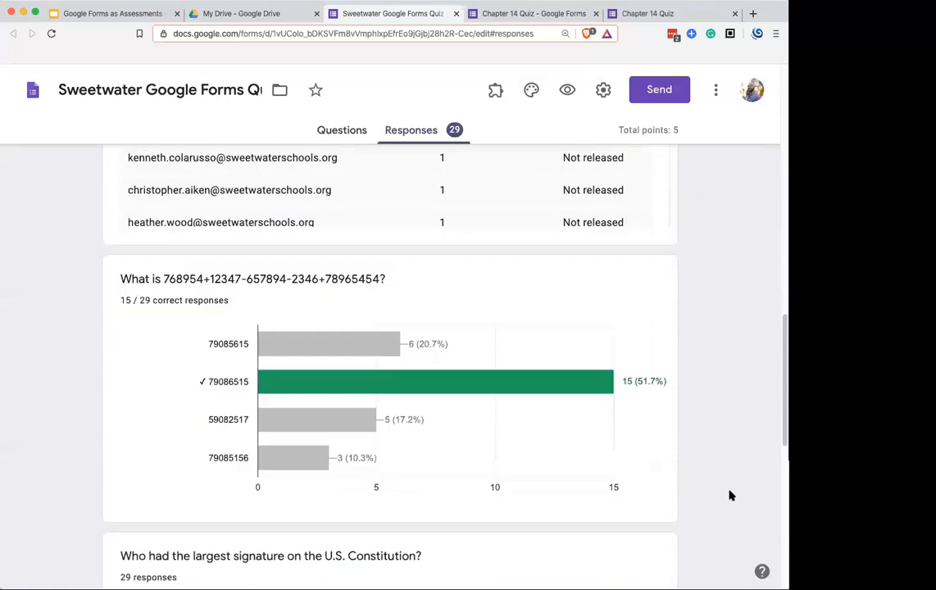
scroll(730, 496, "down", 1)
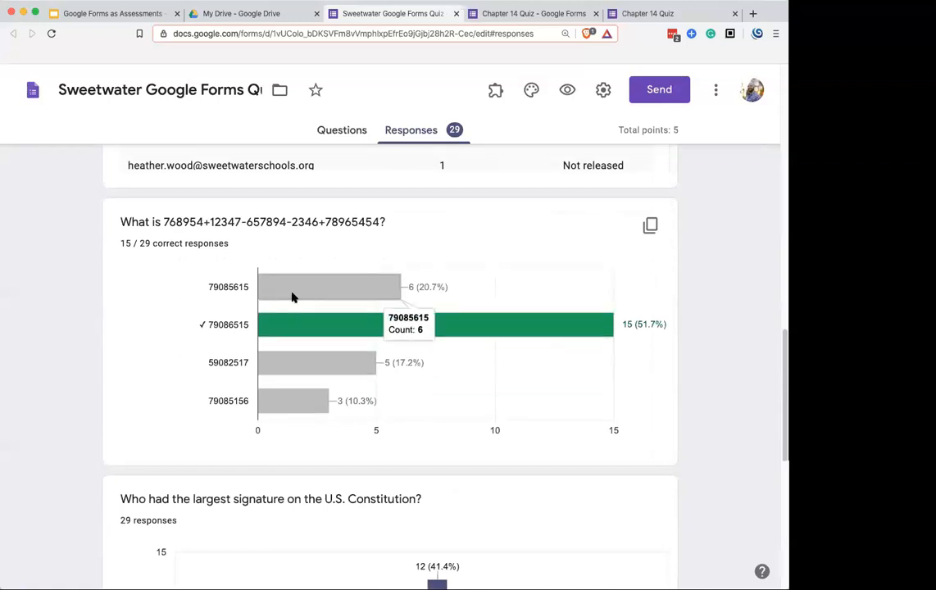
scroll(293, 298, "down", 7)
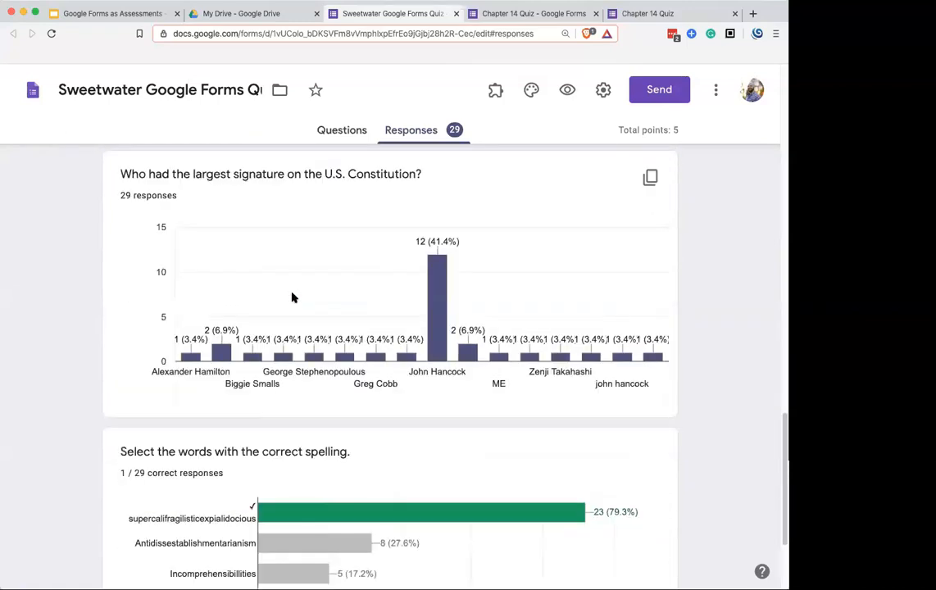
scroll(293, 298, "down", 10)
scroll(292, 298, "up", 20)
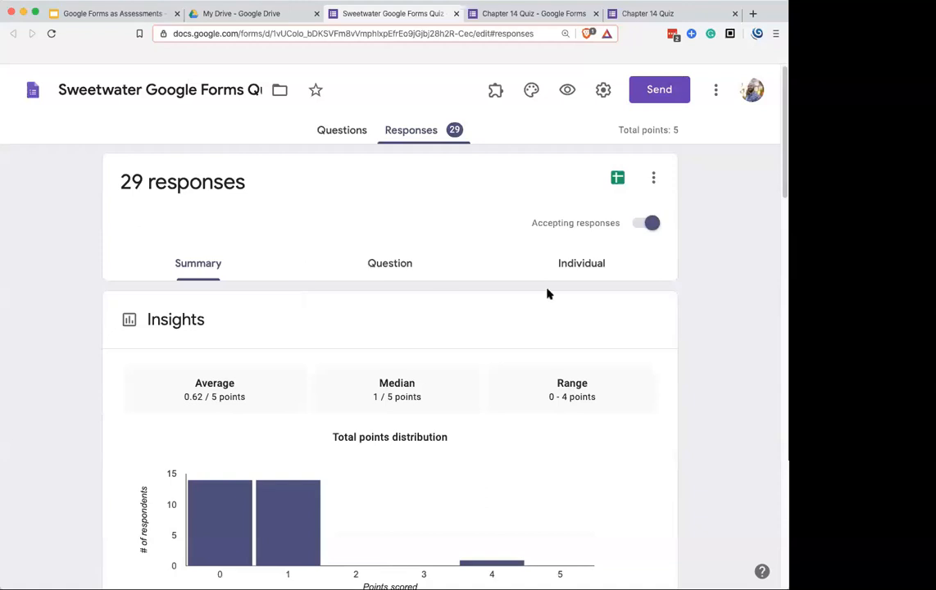
Step: Look at the responses by question, as a summary and by individual respondent
left_click_drag(788, 320, 776, 320)
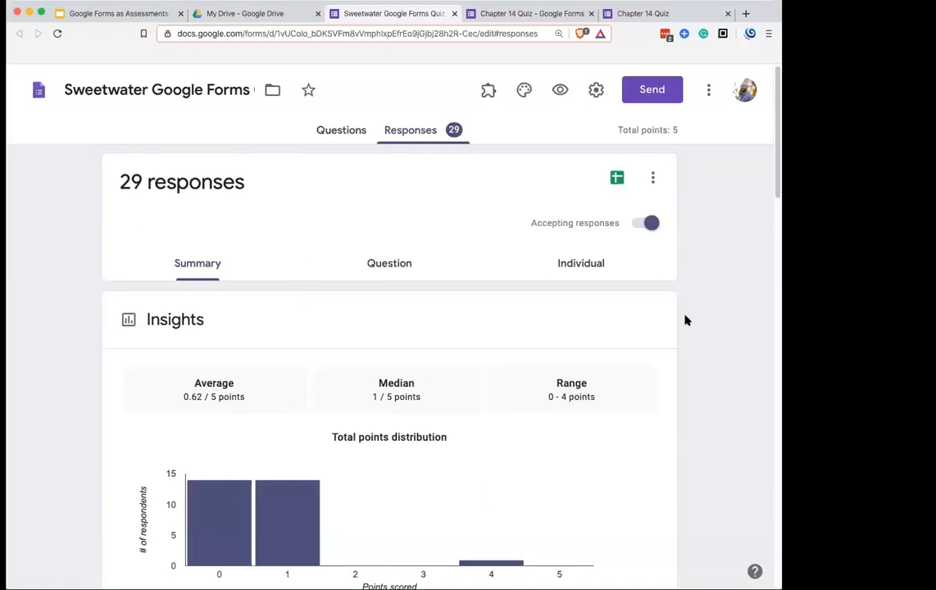
left_click(376, 266)
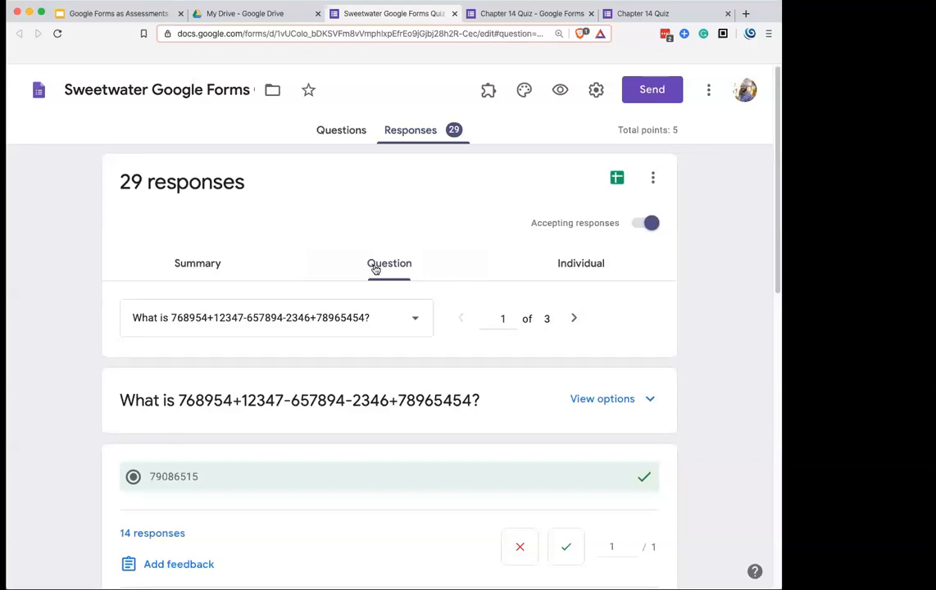
left_click(186, 266)
left_click(603, 270)
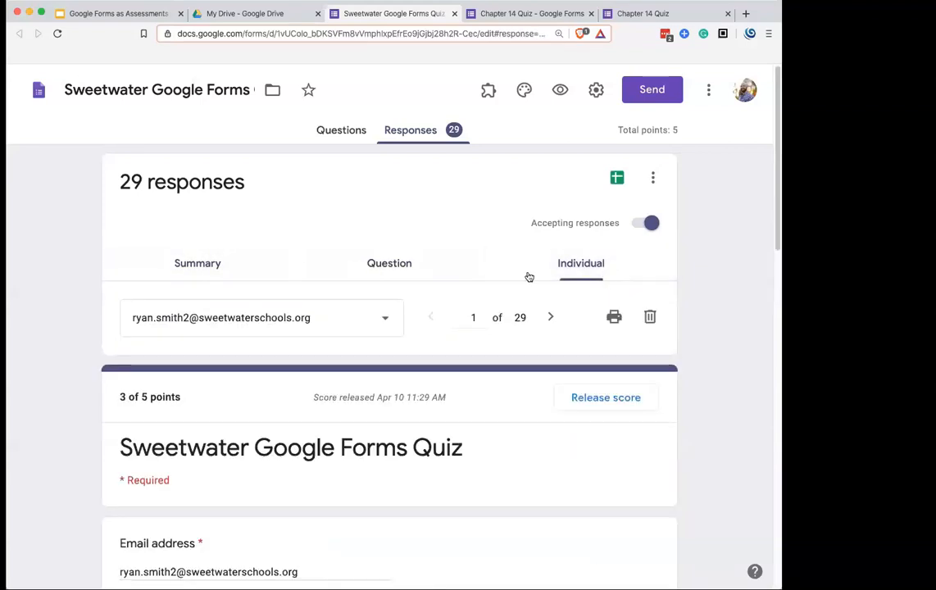
Step: Show the responses by question for "Who had the largest signature on the U.S. Constitution?" and find the ungraded answers
left_click(399, 263)
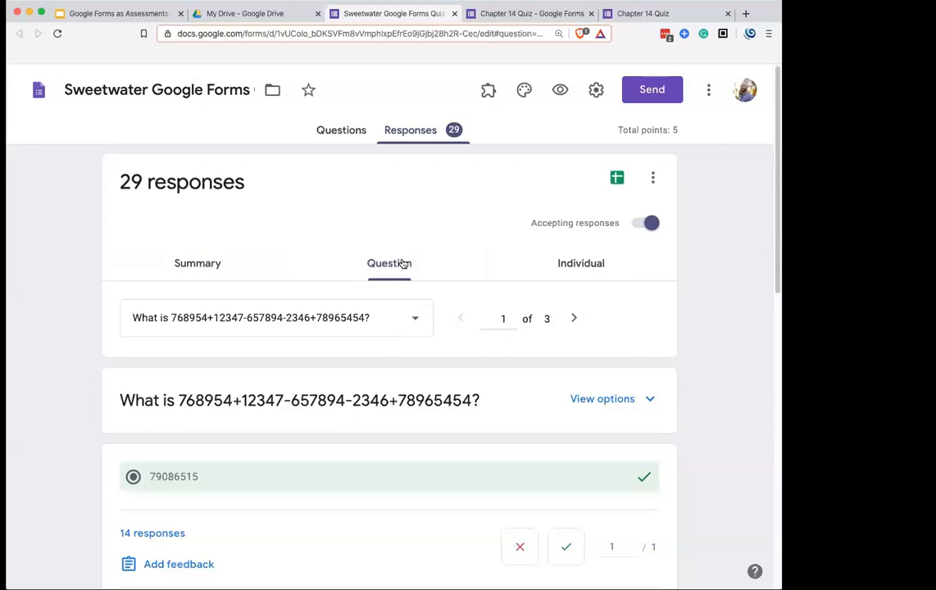
left_click(377, 318)
left_click(375, 349)
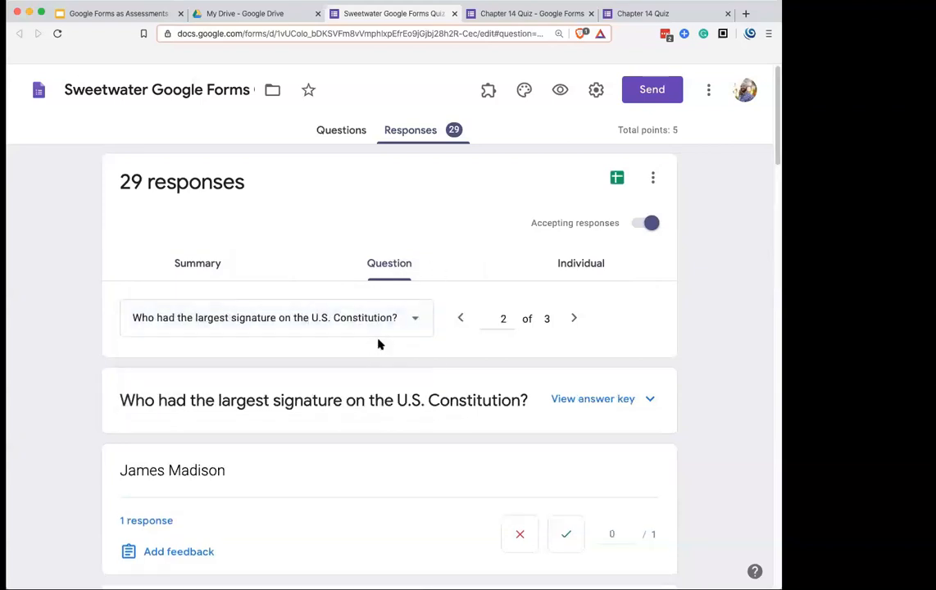
scroll(378, 412, "down", 5)
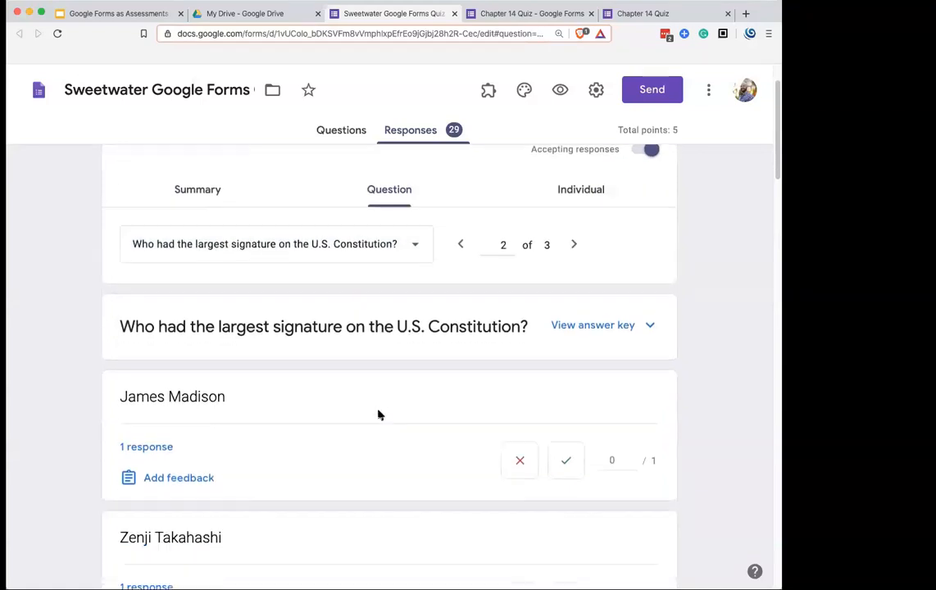
scroll(378, 414, "down", 5)
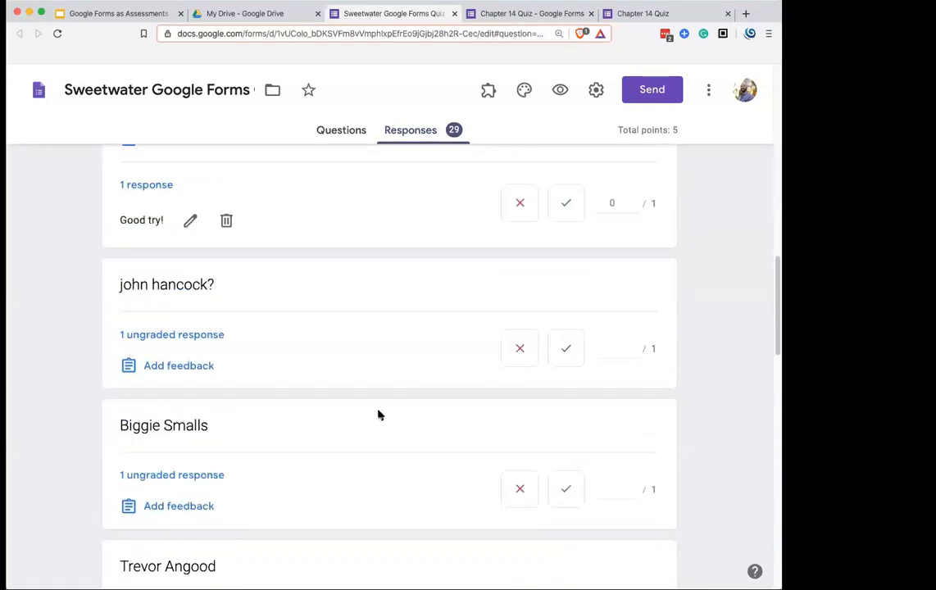
Step: Mark the five ungraded answers from "john hancock?" through "George Stephenopoulous" as incorrect
left_click(529, 355)
left_click(521, 489)
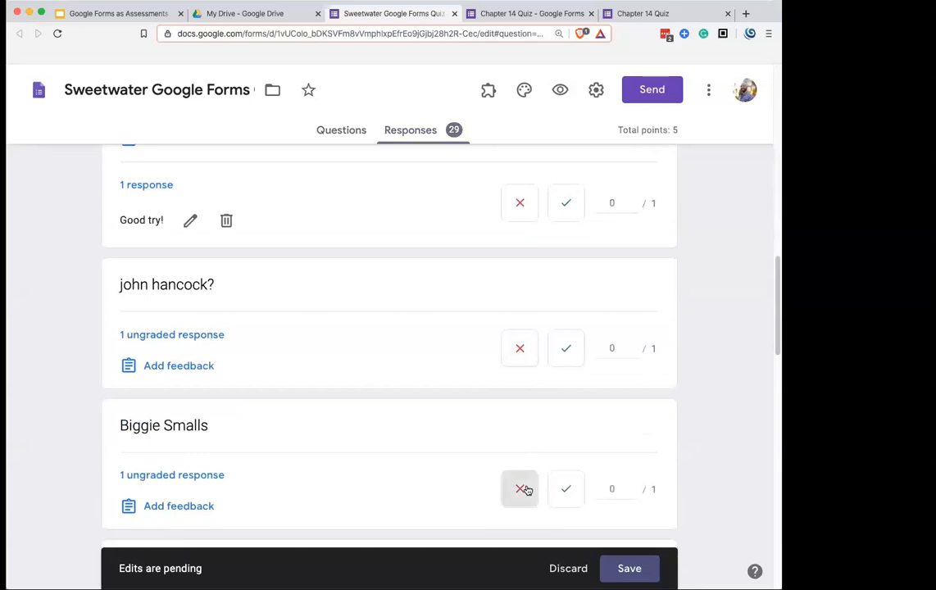
scroll(421, 366, "down", 5)
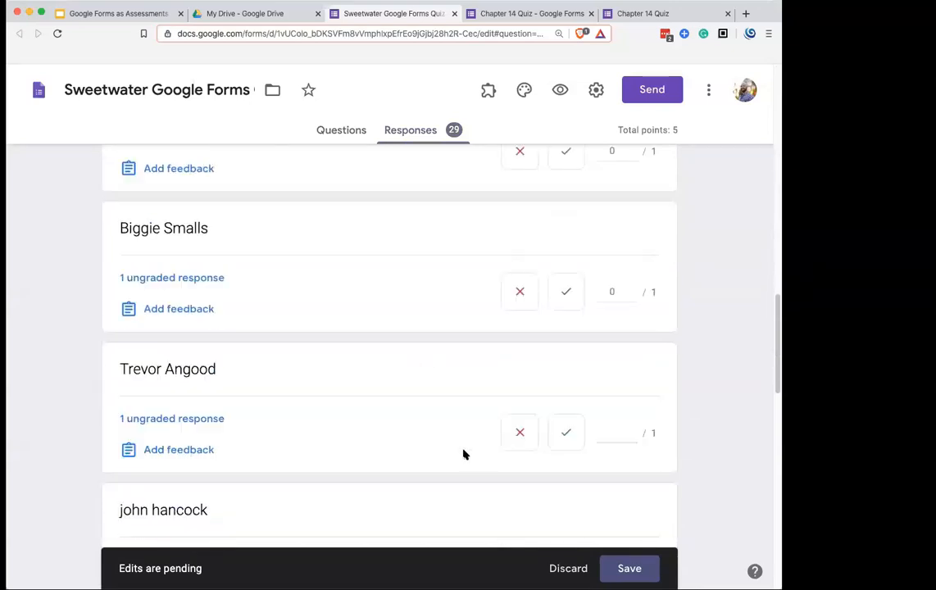
left_click(531, 438)
scroll(459, 434, "down", 3)
left_click(521, 444)
scroll(441, 414, "down", 3)
left_click(521, 470)
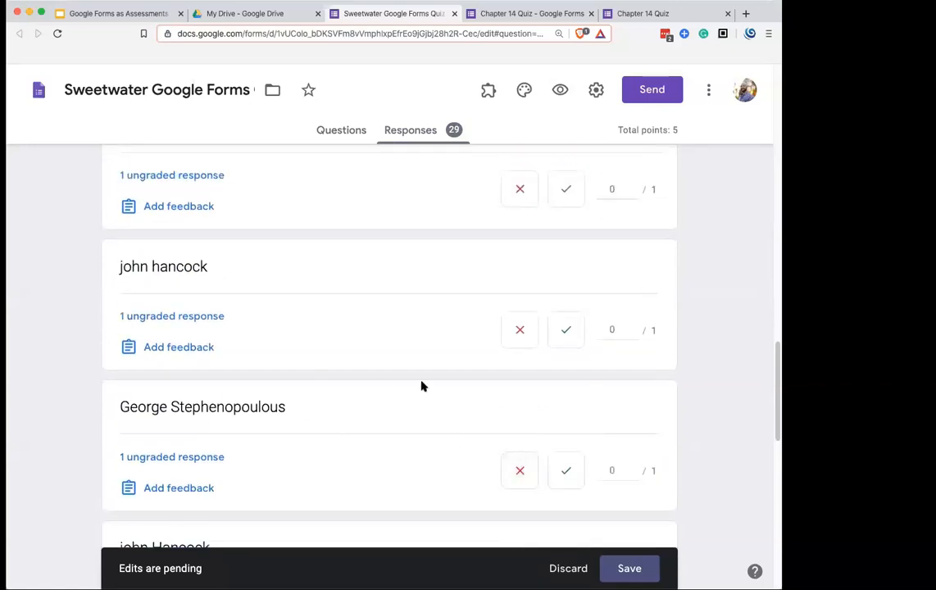
scroll(426, 418, "down", 8)
left_click(167, 396)
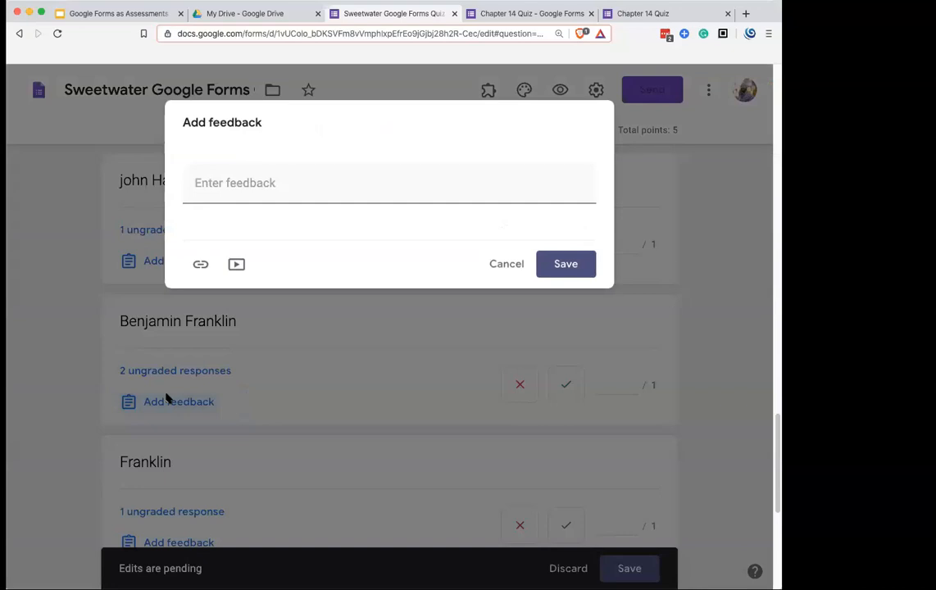
left_click(501, 264)
Step: Show the answer key for the U.S. Constitution signature question
scroll(445, 422, "up", 10)
scroll(441, 418, "up", 5)
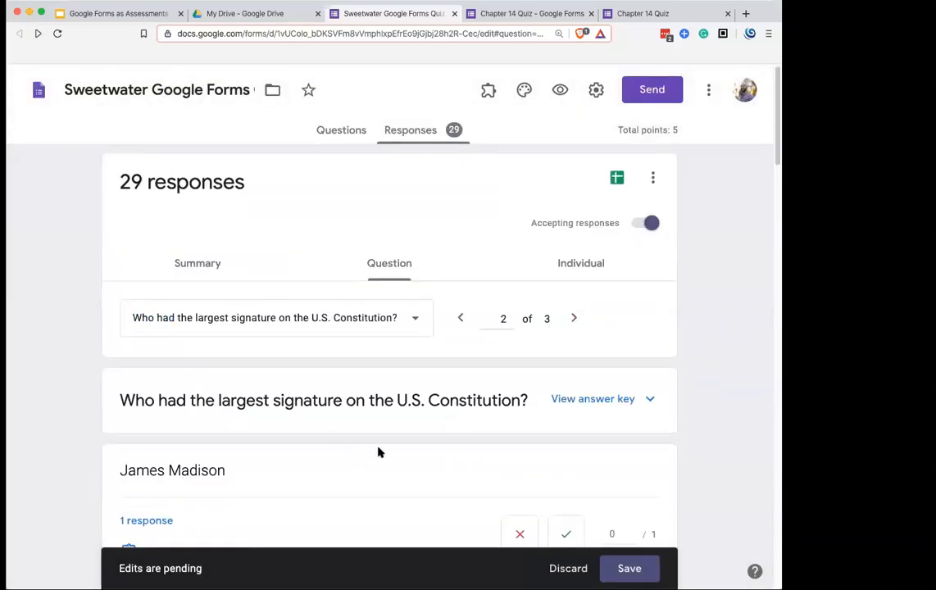
scroll(378, 450, "down", 2)
left_click(592, 288)
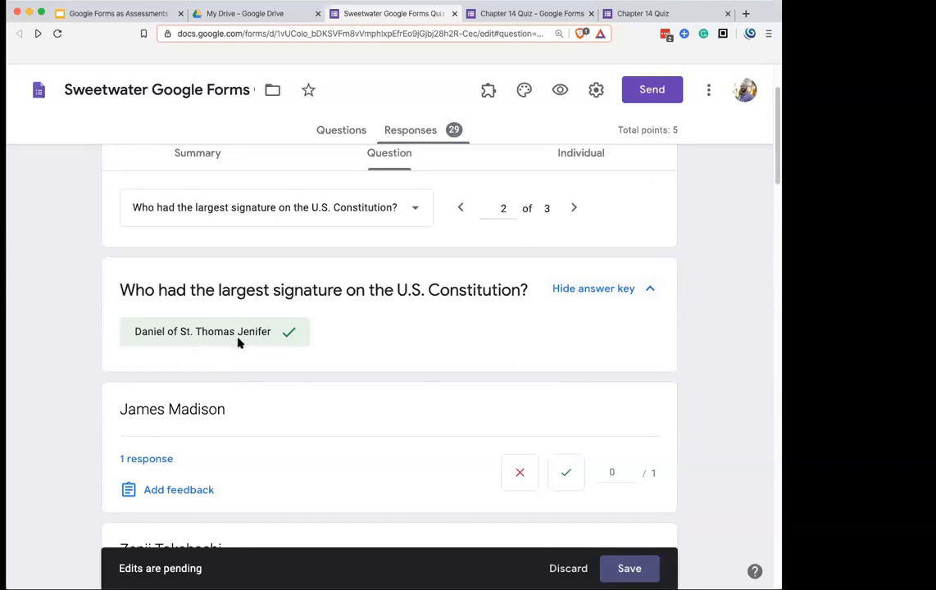
Step: Try to switch to the "Select the words with the correct spelling." question, and stay on the page with the unsaved grades
left_click(263, 210)
left_click(243, 243)
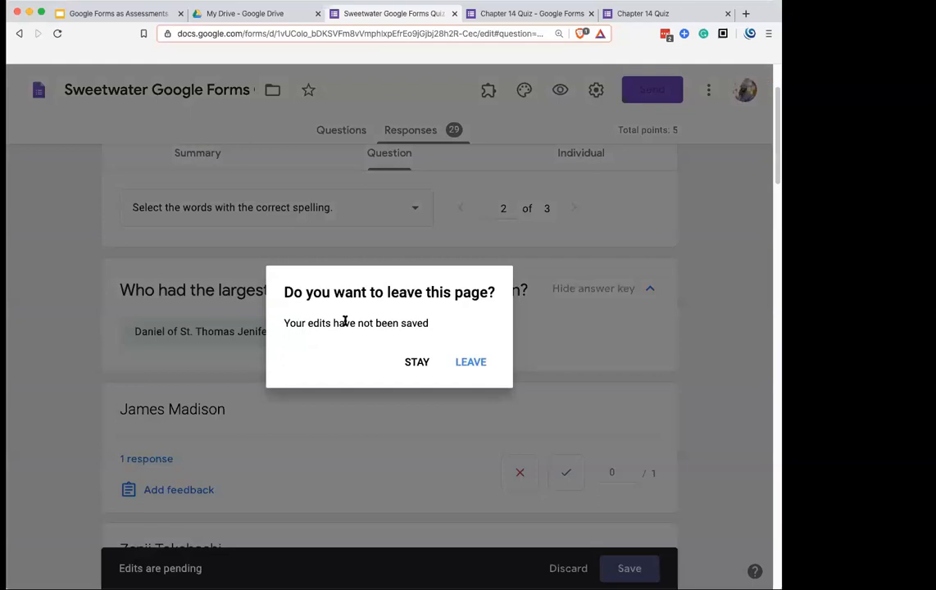
left_click(410, 365)
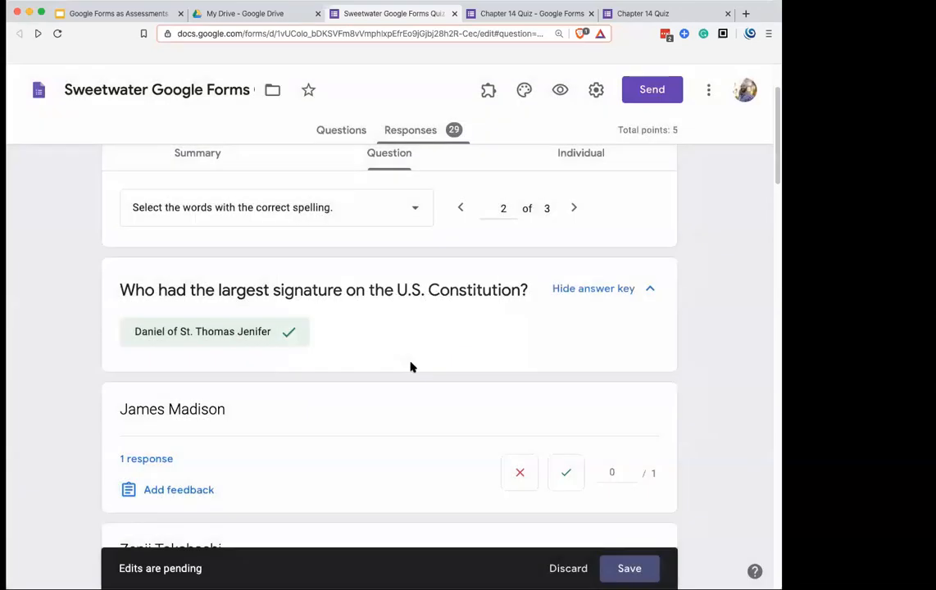
left_click(347, 221)
left_click(341, 210)
scroll(504, 386, "down", 1)
scroll(492, 393, "up", 3)
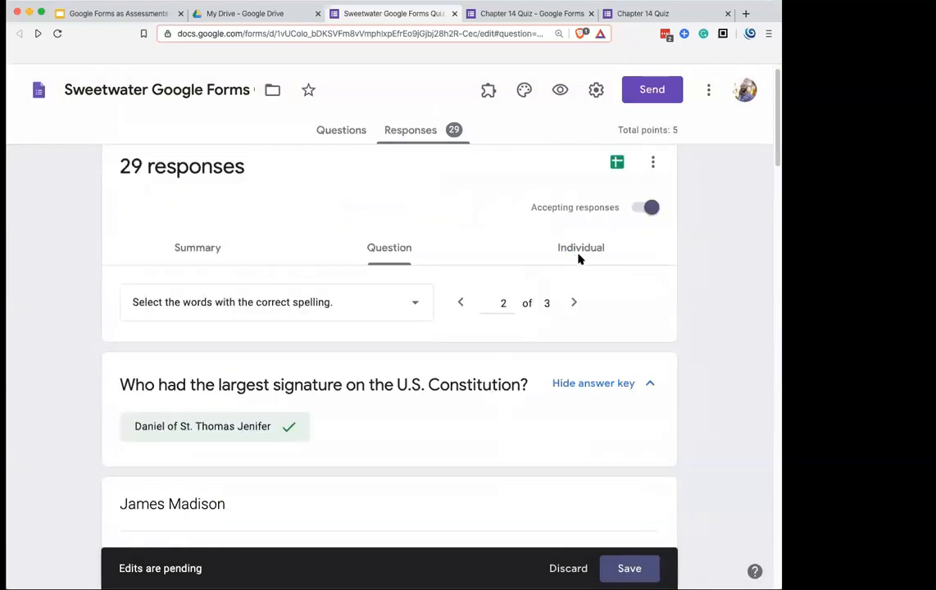
Step: Save the pending grade edits and show the responses for the "Select the words with the correct spelling." question
scroll(492, 394, "down", 1)
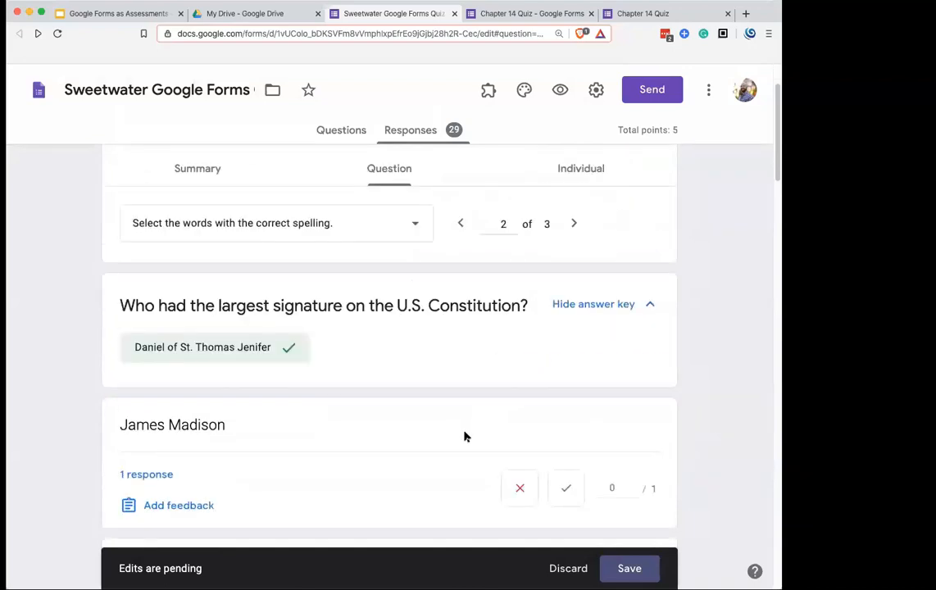
left_click(628, 567)
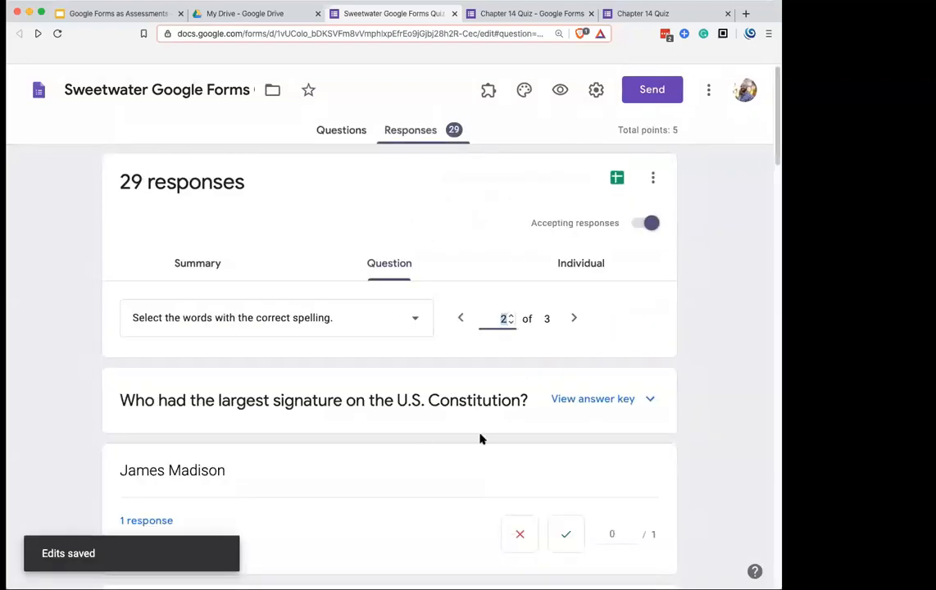
left_click(368, 327)
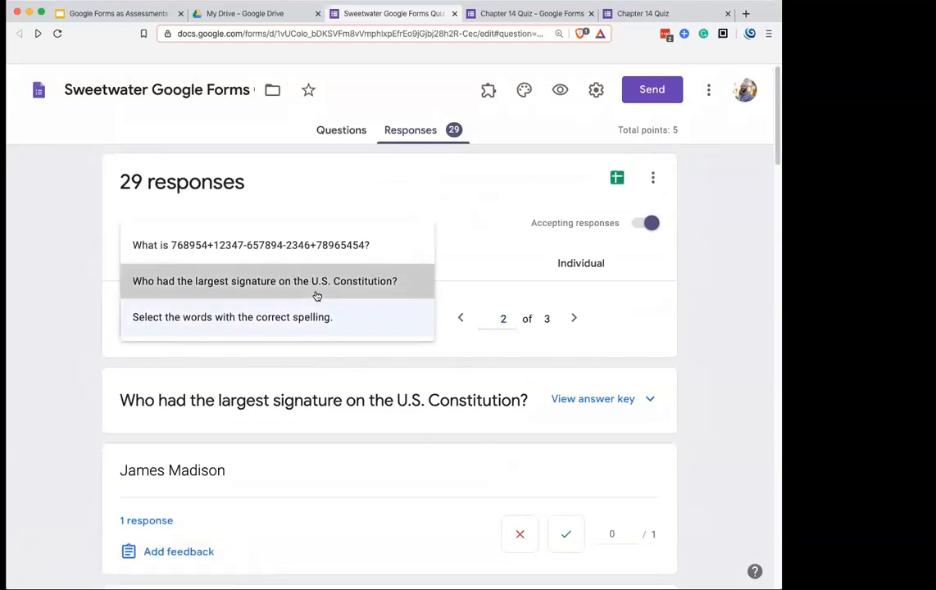
left_click(316, 285)
left_click(317, 315)
left_click(308, 282)
left_click(303, 318)
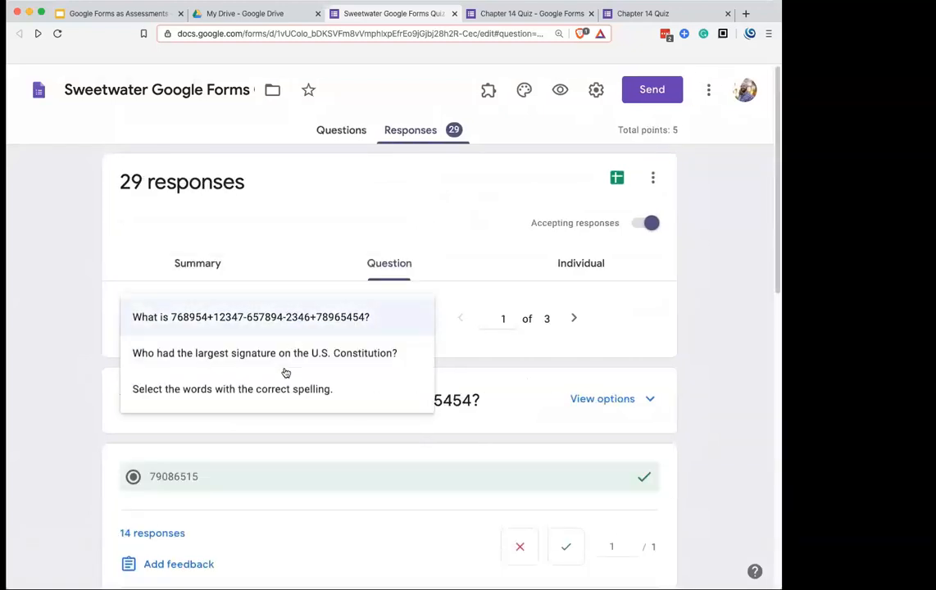
left_click(282, 389)
Step: Examine the grouped answer combinations, their points and the feedback given for the spelling question
scroll(714, 439, "down", 2)
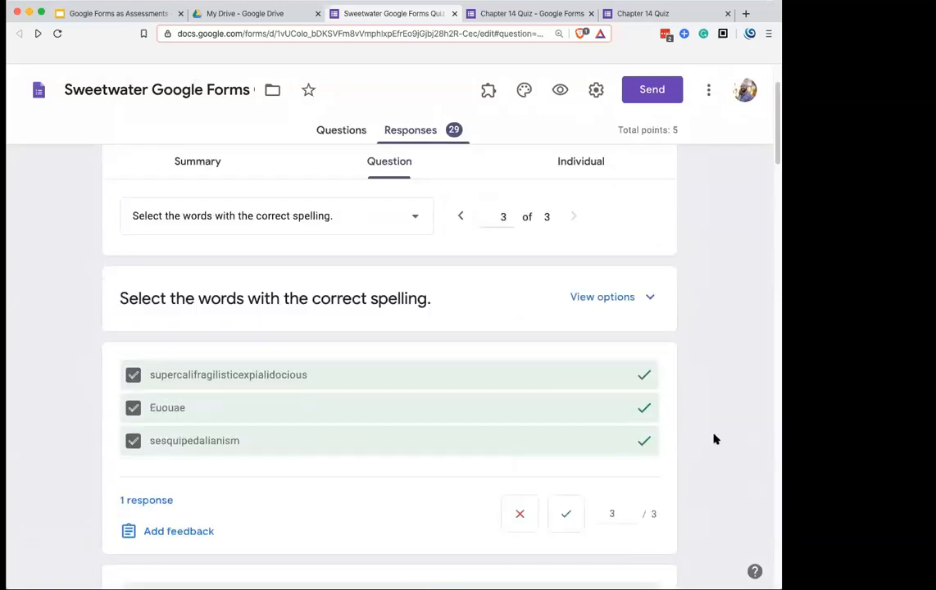
scroll(714, 439, "down", 2)
scroll(712, 436, "up", 1)
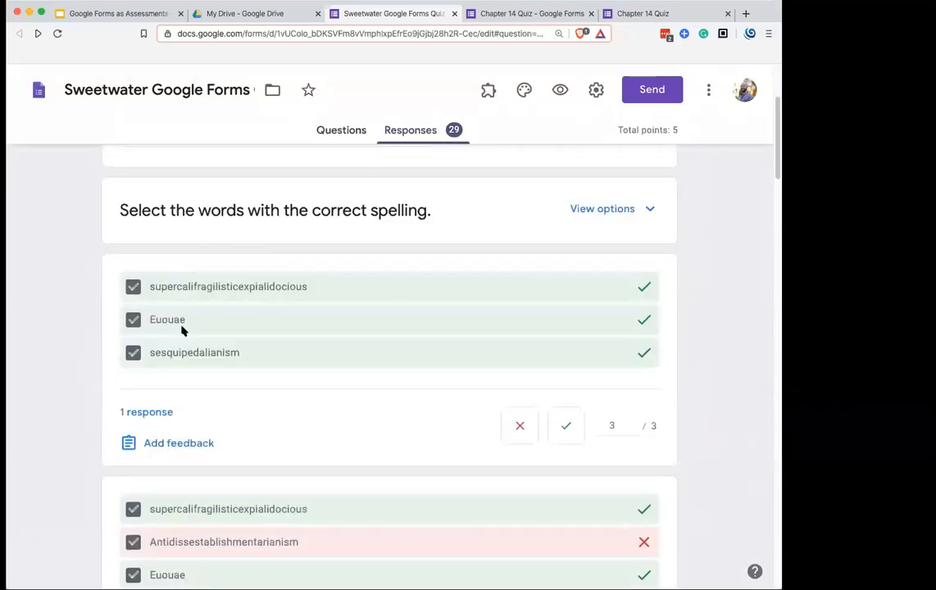
scroll(232, 371, "down", 4)
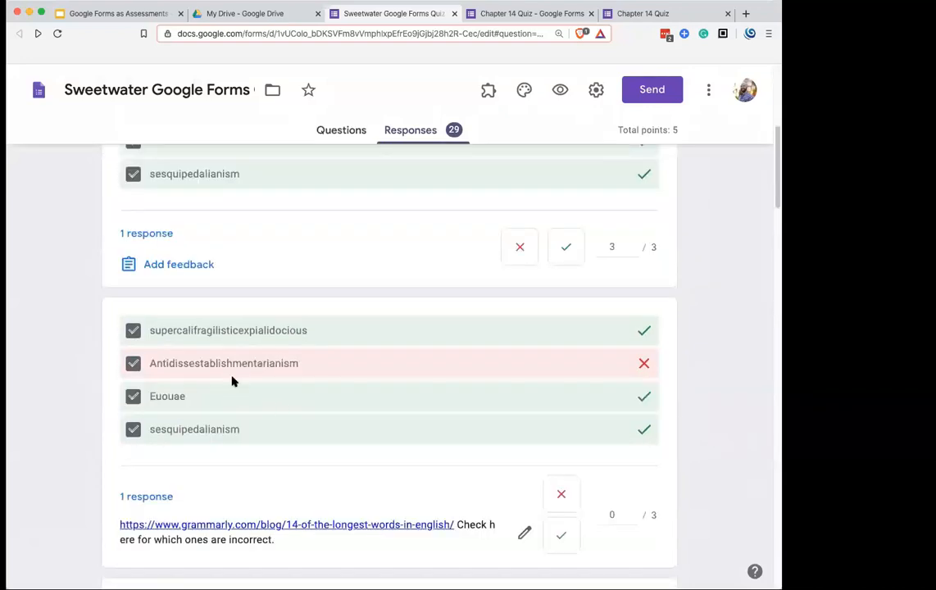
scroll(232, 380, "down", 1)
scroll(232, 382, "down", 9)
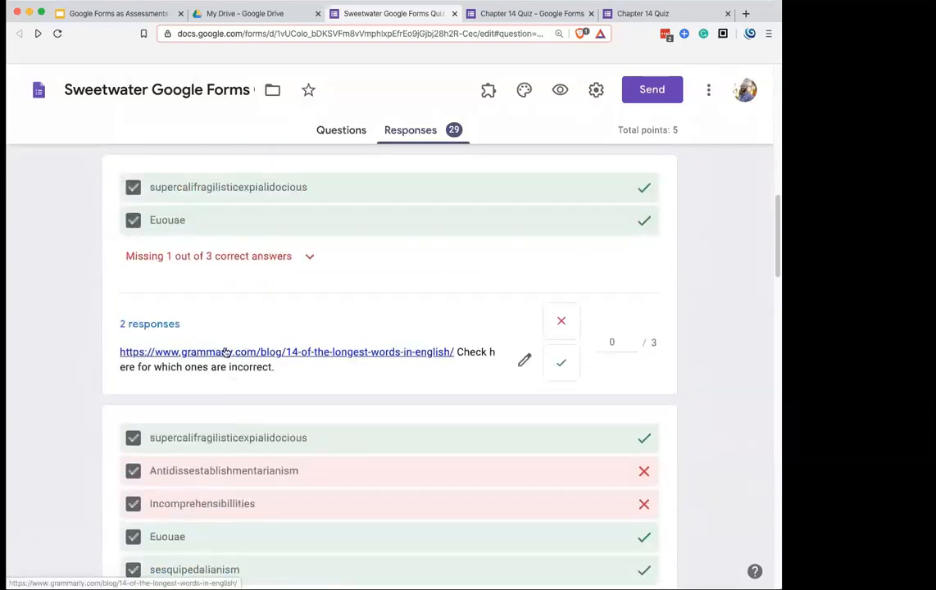
scroll(226, 351, "up", 2)
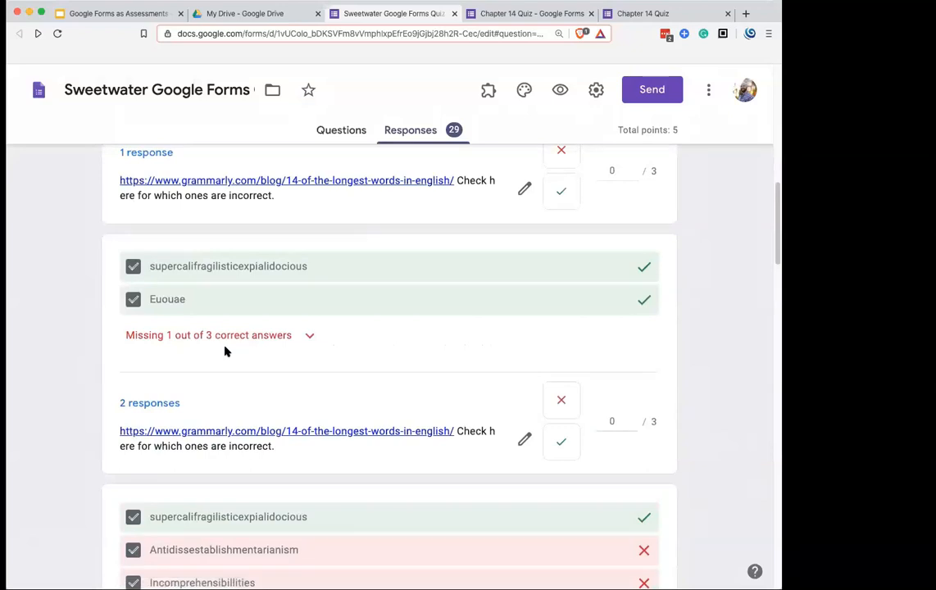
scroll(226, 351, "up", 10)
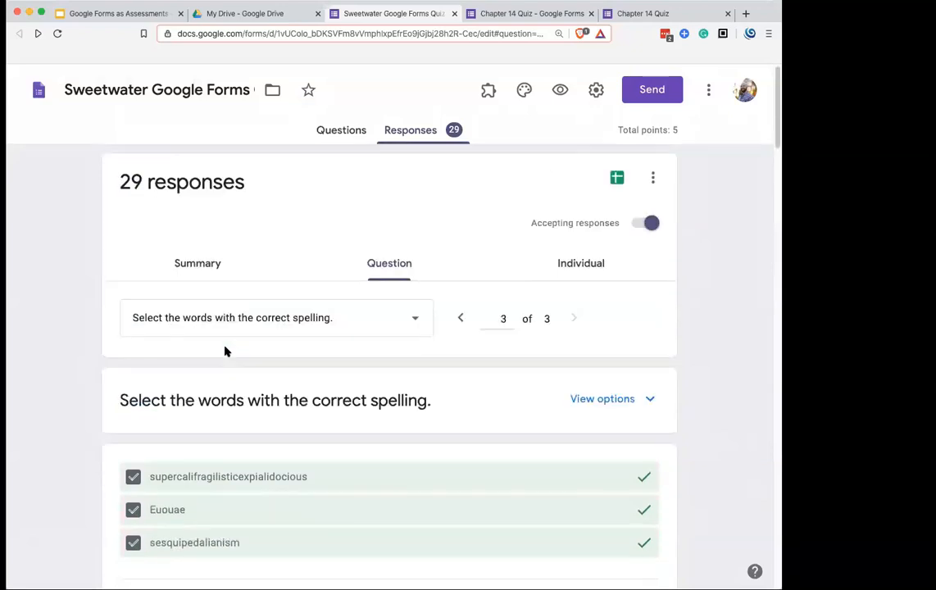
Step: Show the responses by individual and review the first respondent's answers, feedback and score
left_click(569, 265)
scroll(679, 428, "down", 10)
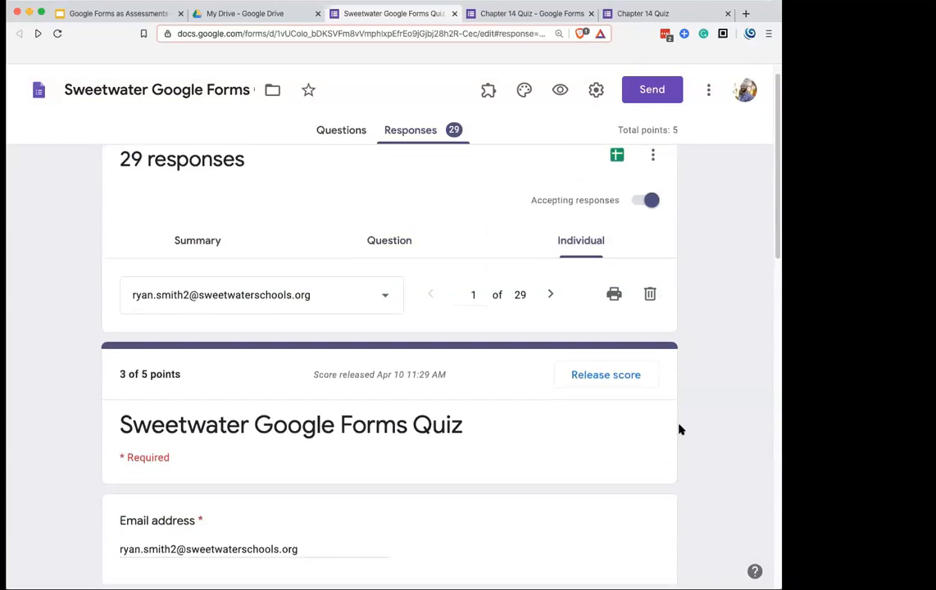
scroll(679, 428, "down", 5)
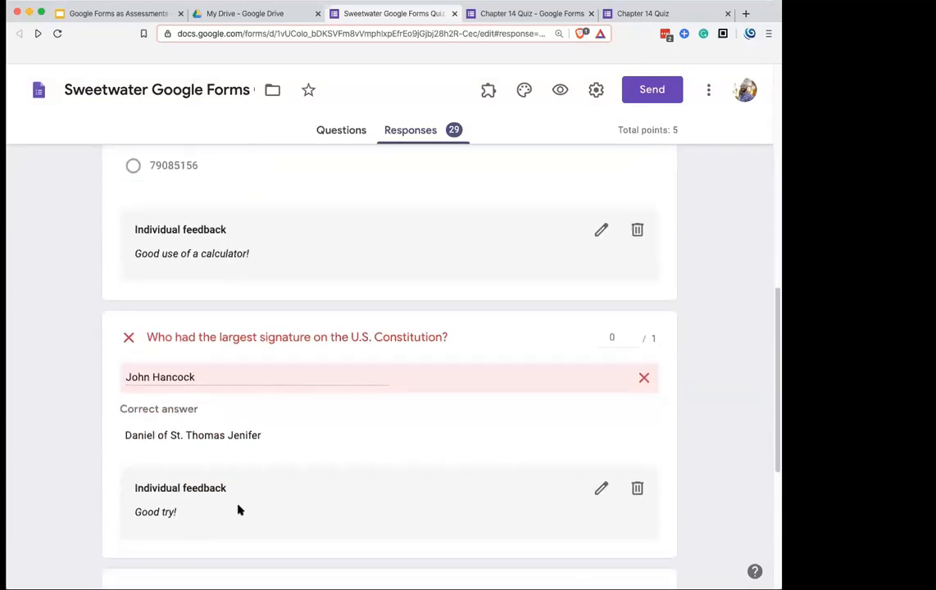
scroll(238, 504, "down", 5)
scroll(469, 538, "down", 1)
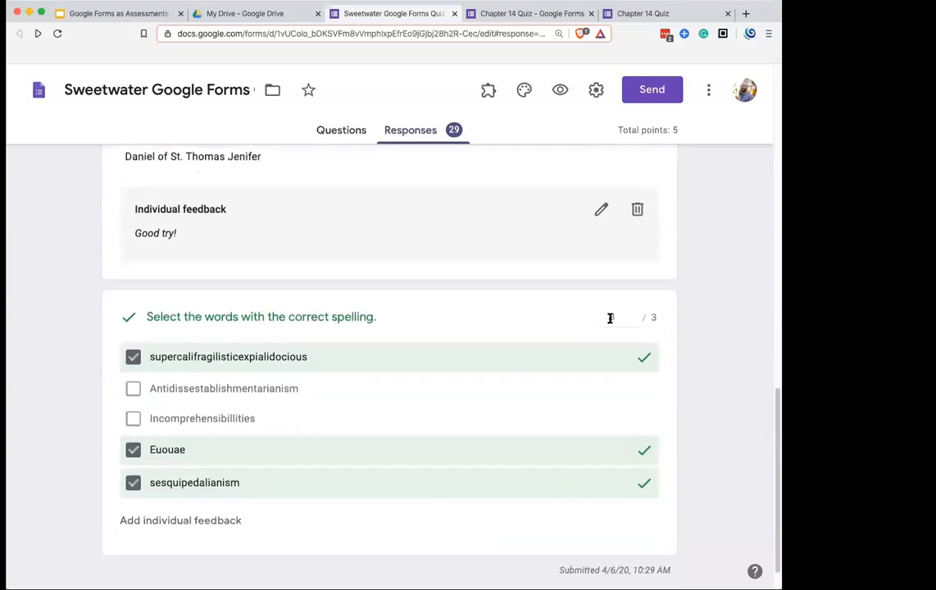
scroll(612, 442, "up", 20)
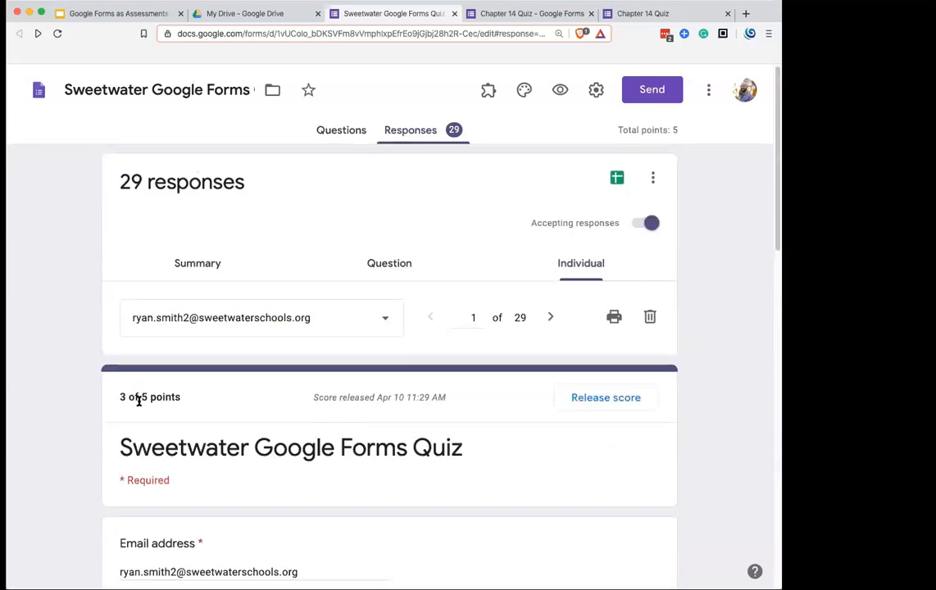
Step: Show individual response 27 of 29 and review its answers and points
left_click(349, 328)
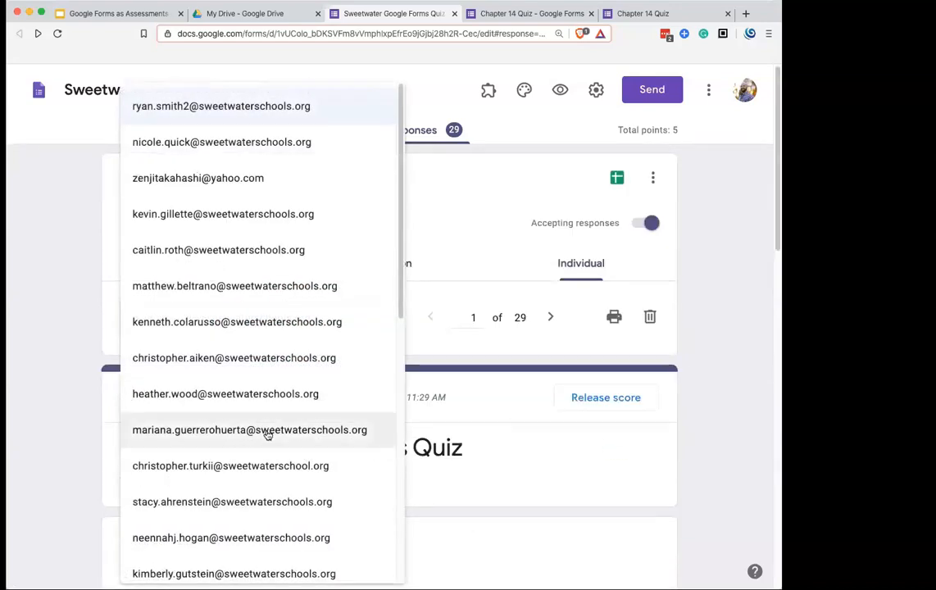
scroll(266, 434, "down", 10)
left_click(232, 496)
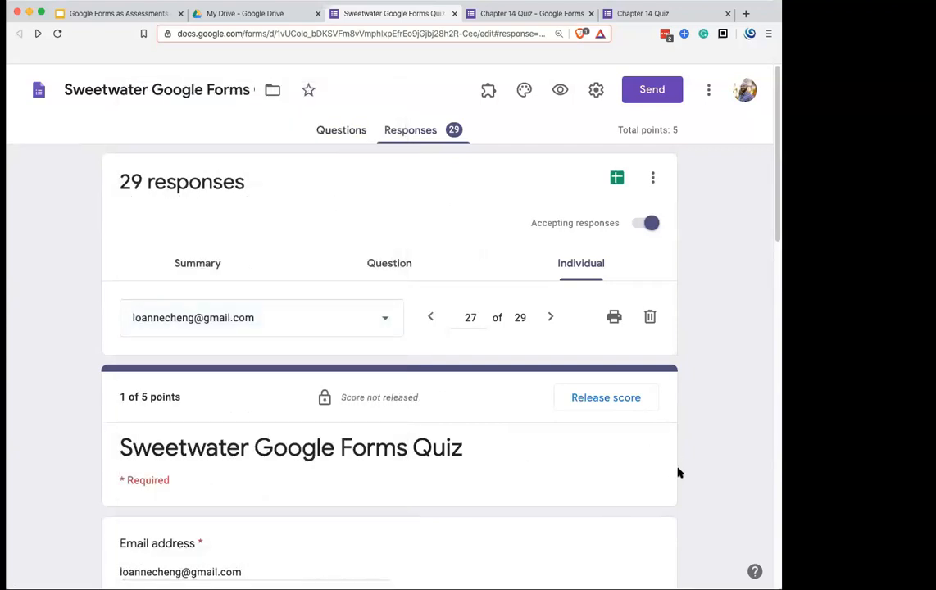
scroll(678, 473, "down", 8)
scroll(677, 478, "down", 5)
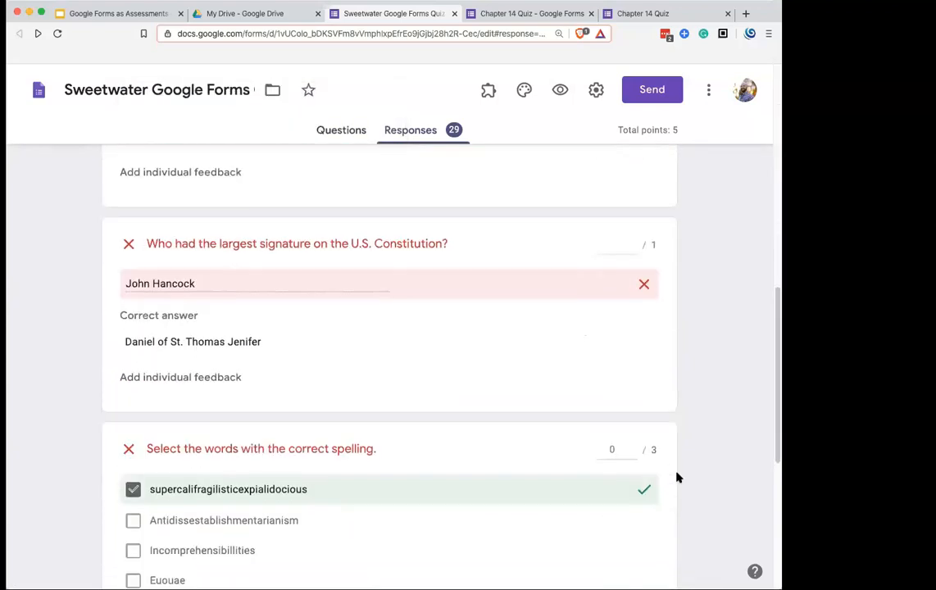
scroll(676, 476, "up", 15)
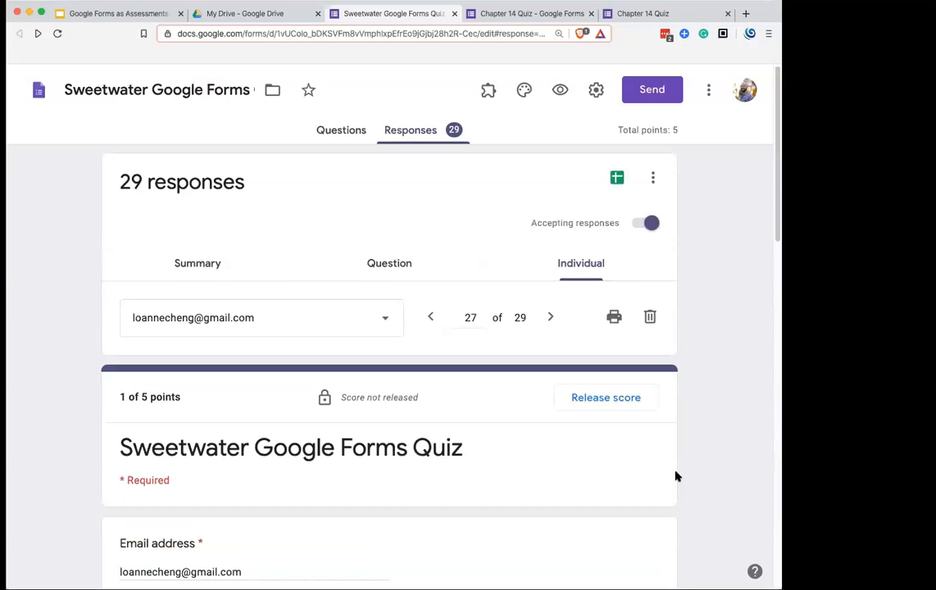
Step: Release the score for response 27 by e-mail to that respondent only
left_click(619, 404)
scroll(481, 452, "down", 10)
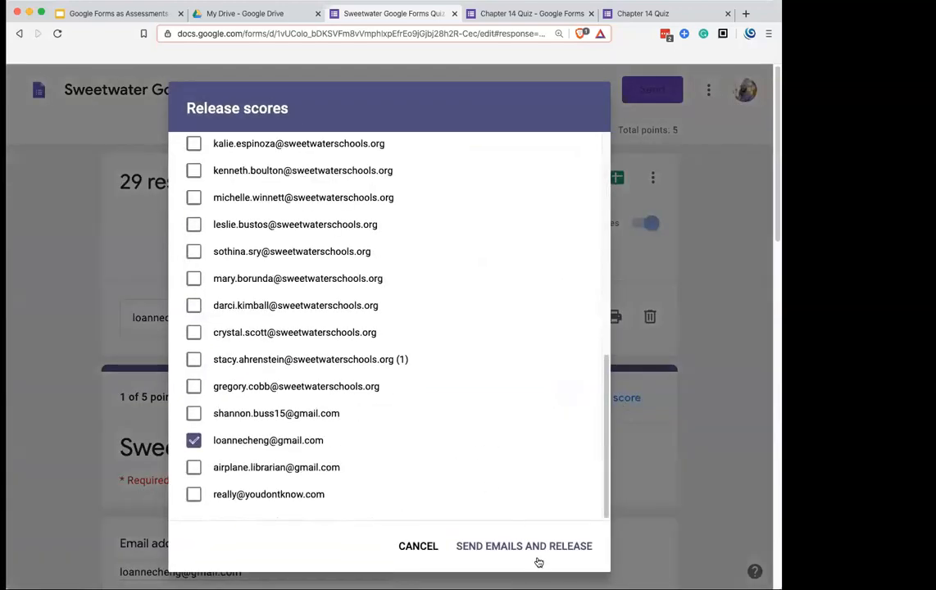
left_click(533, 547)
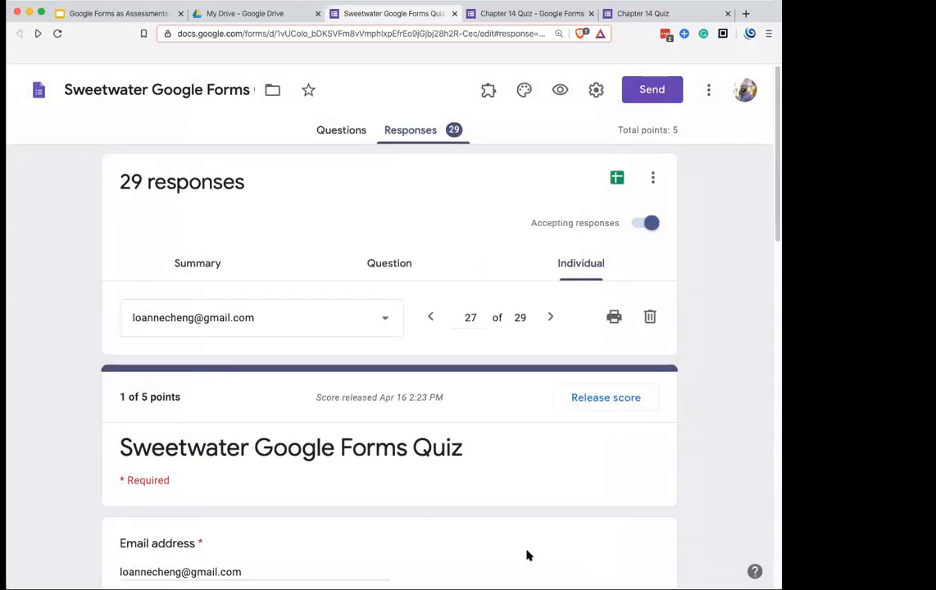
scroll(527, 556, "down", 3)
scroll(527, 556, "up", 3)
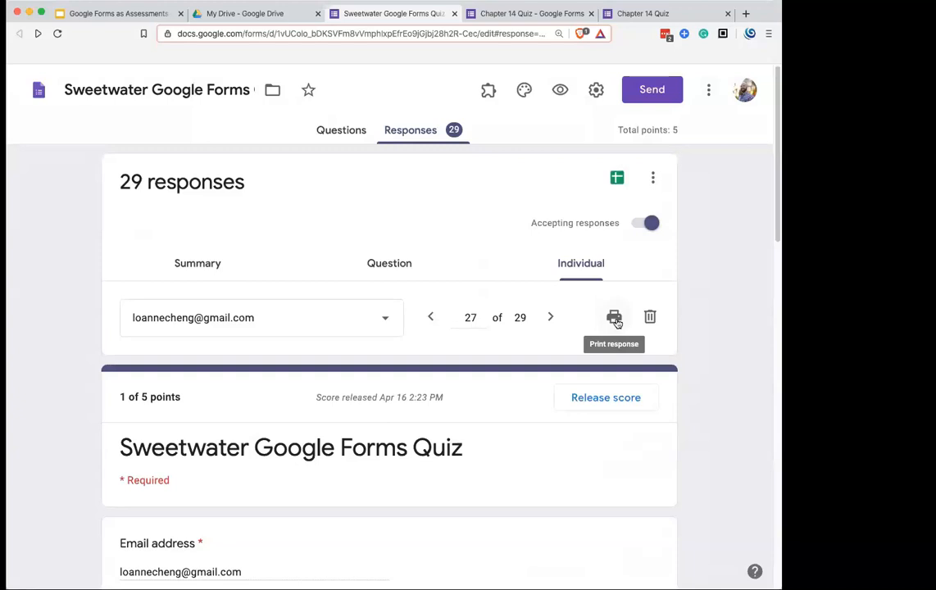
Step: Stop the form from accepting responses, and turn accepting responses back on
left_click(649, 224)
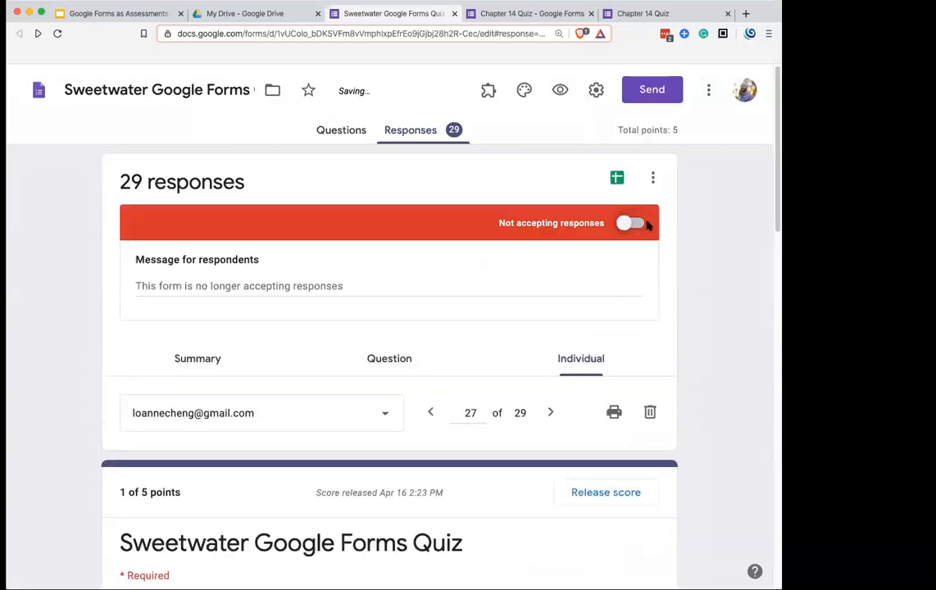
left_click(633, 224)
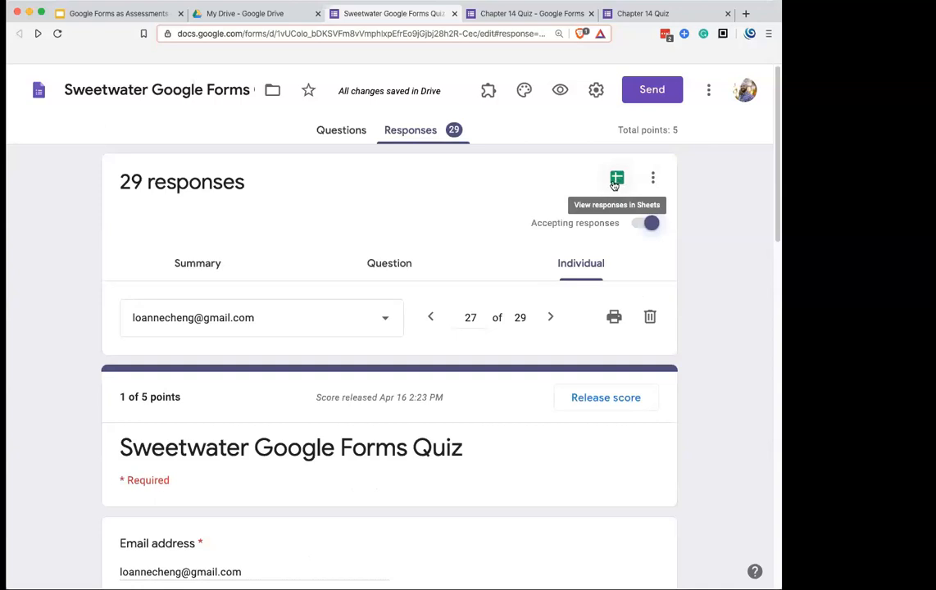
Step: View the quiz responses in Google Sheets and select the first respondent's score in cell C2
left_click(618, 179)
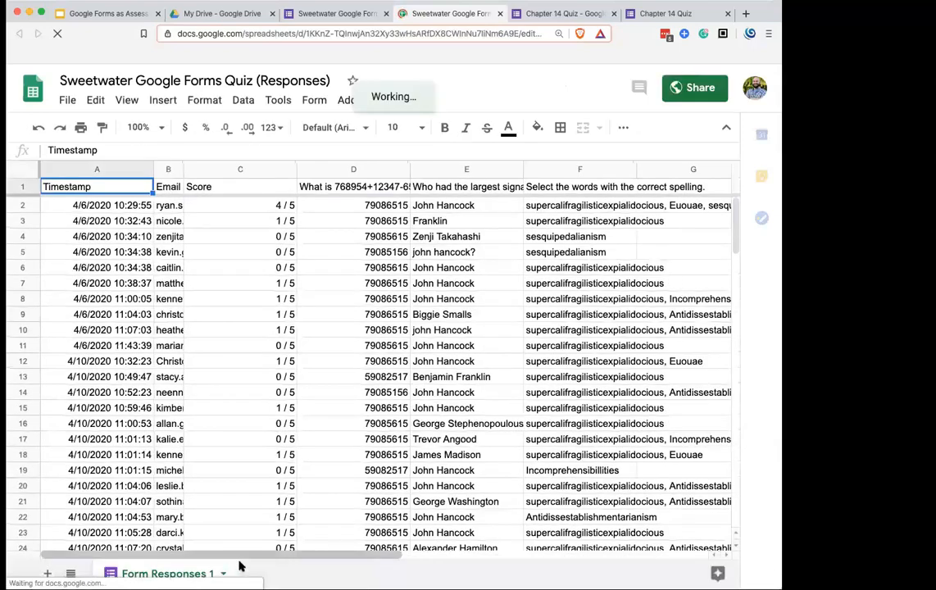
left_click_drag(266, 558, 180, 553)
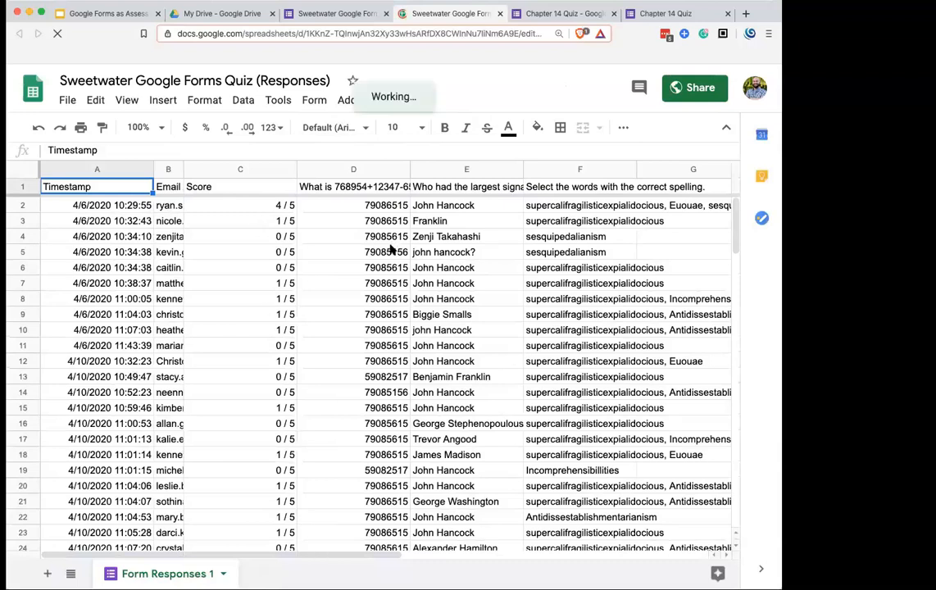
left_click(243, 209)
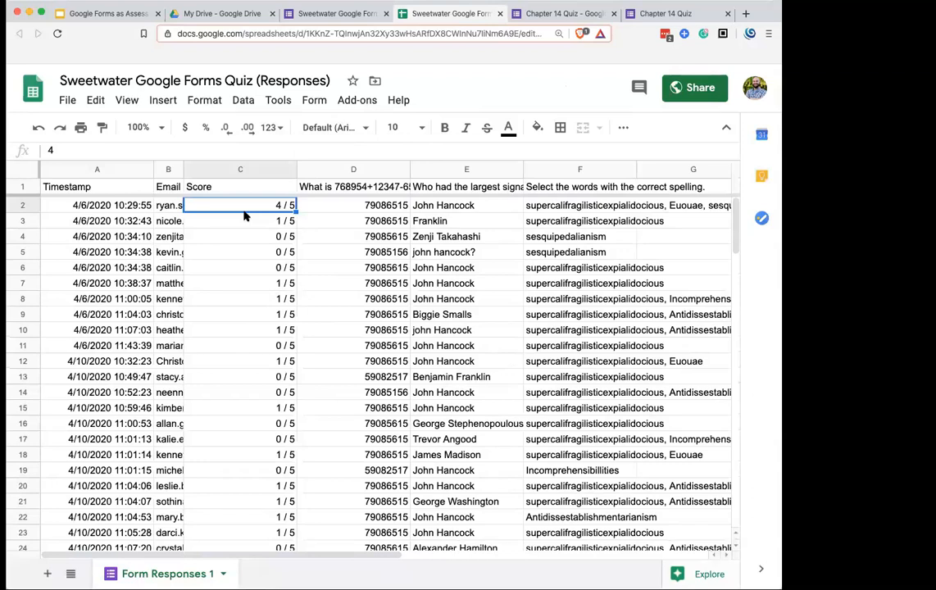
Step: Switch back to the Sweetwater Google Forms Quiz and review the answers in individual response 18 of 29
left_click(354, 15)
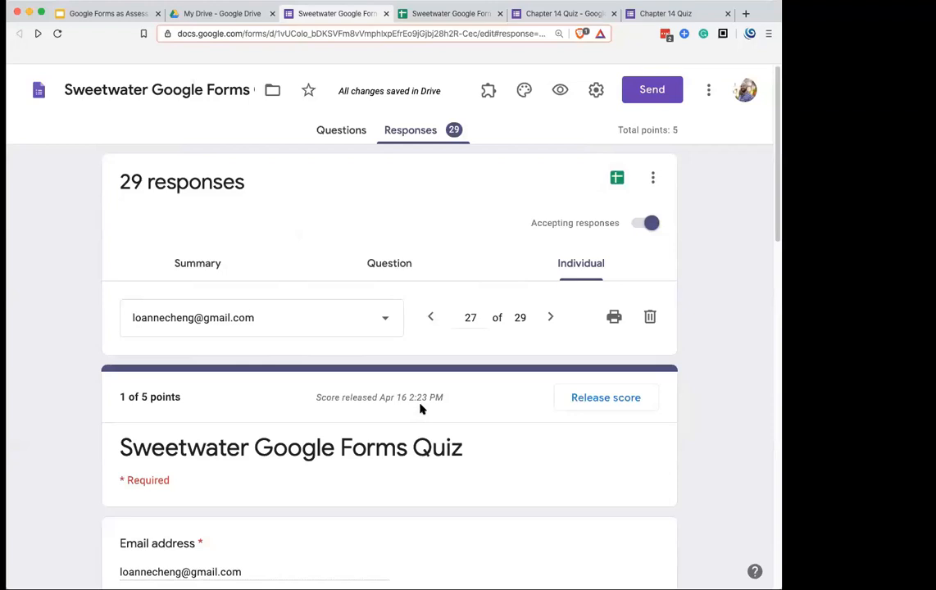
left_click(263, 320)
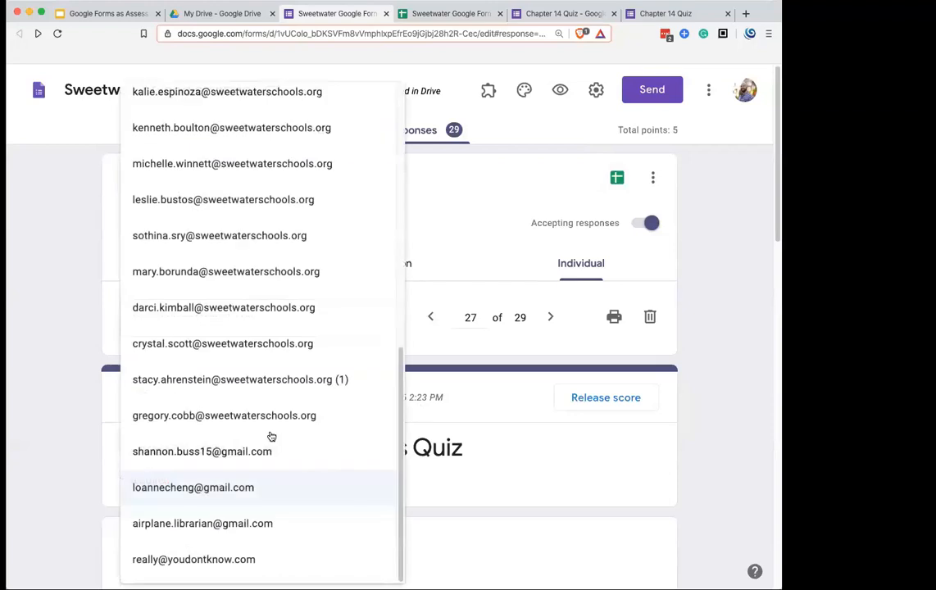
scroll(237, 361, "up", 2)
left_click(215, 234)
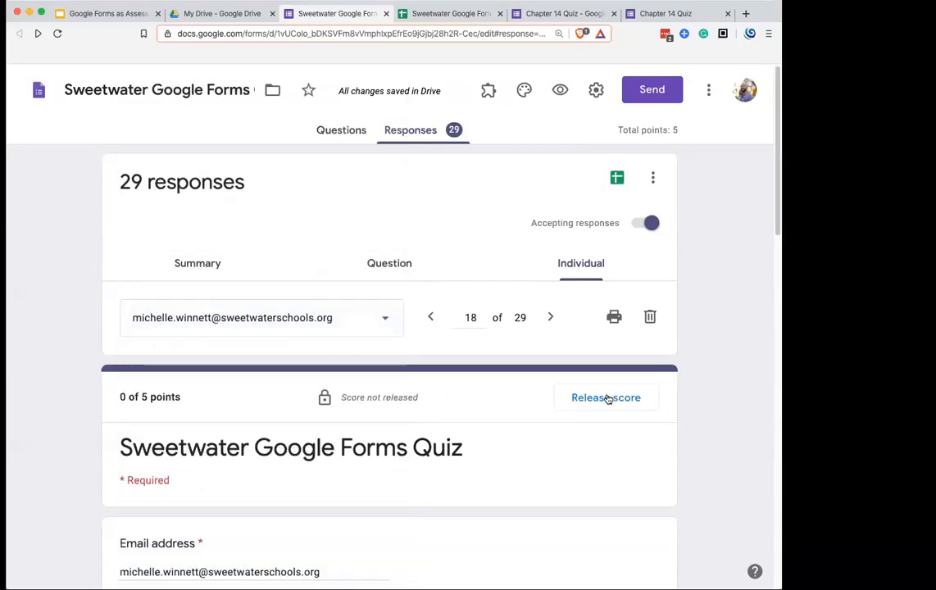
left_click(606, 398)
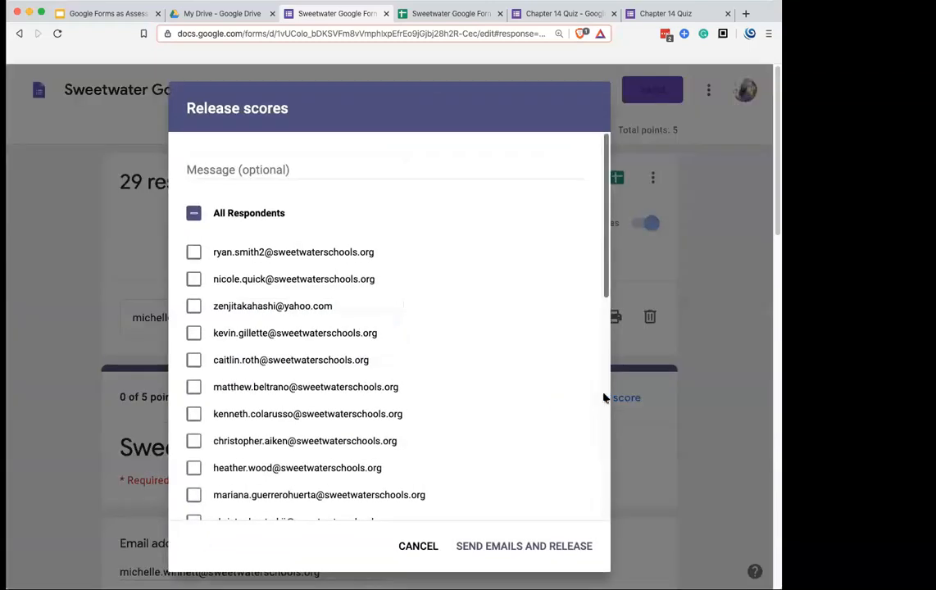
left_click(418, 546)
scroll(480, 468, "down", 3)
scroll(481, 468, "down", 10)
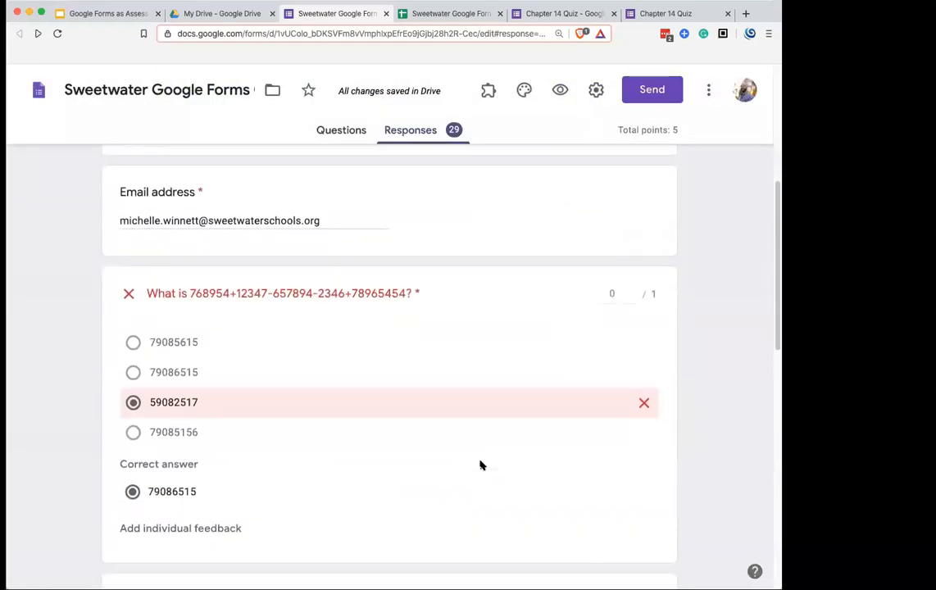
scroll(303, 468, "up", 15)
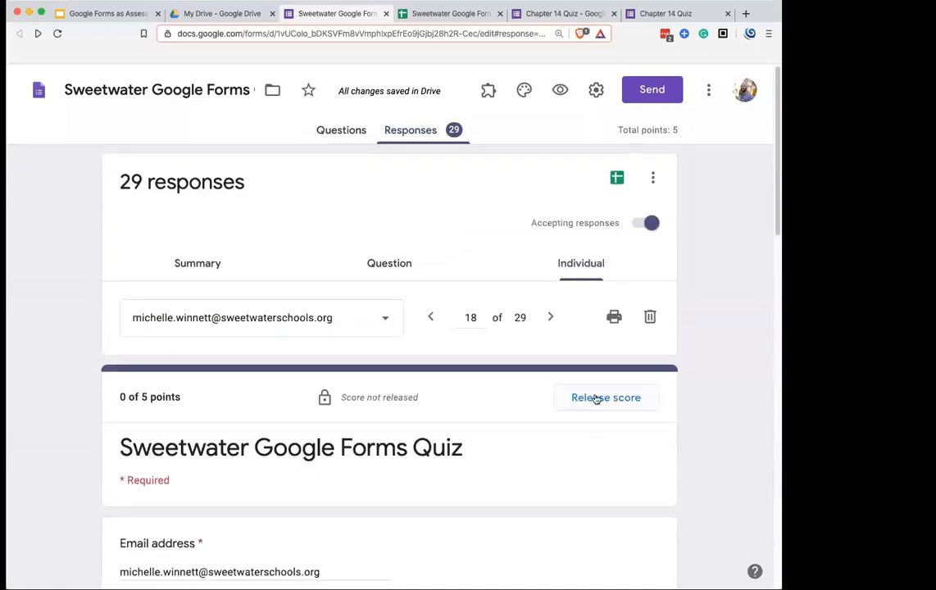
Step: Release the score for response 18 by e-mail to that respondent only
left_click(596, 399)
scroll(290, 331, "down", 7)
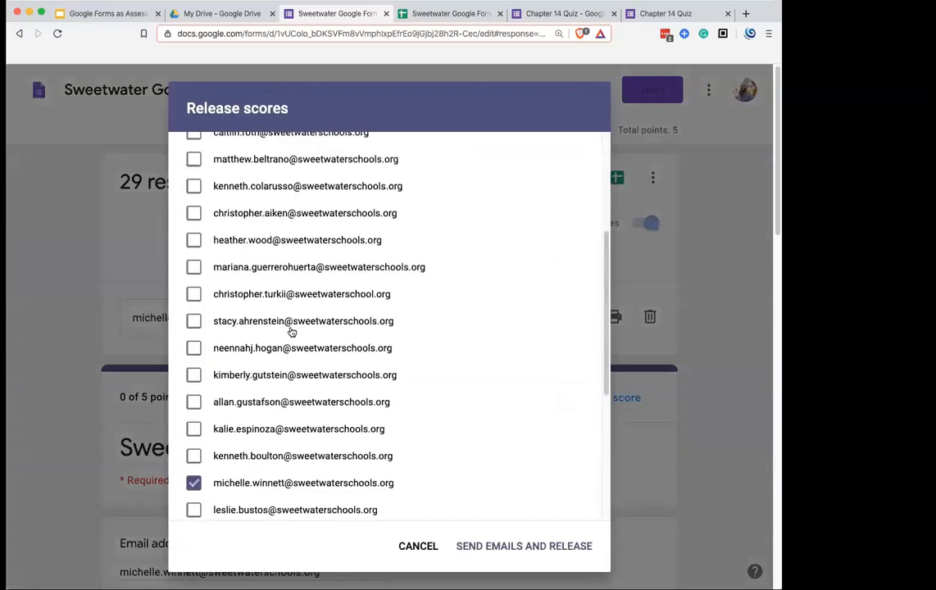
left_click(548, 548)
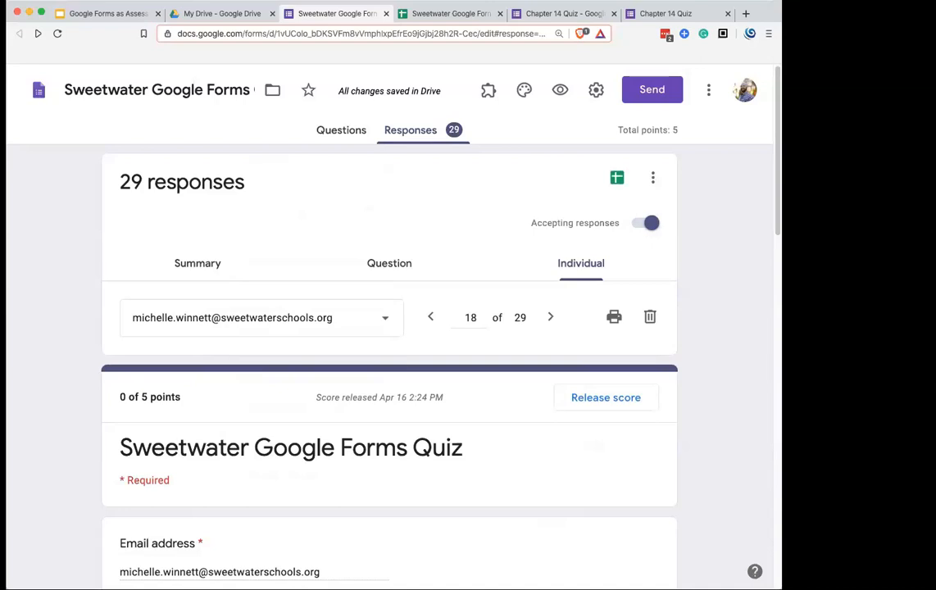
left_click(635, 404)
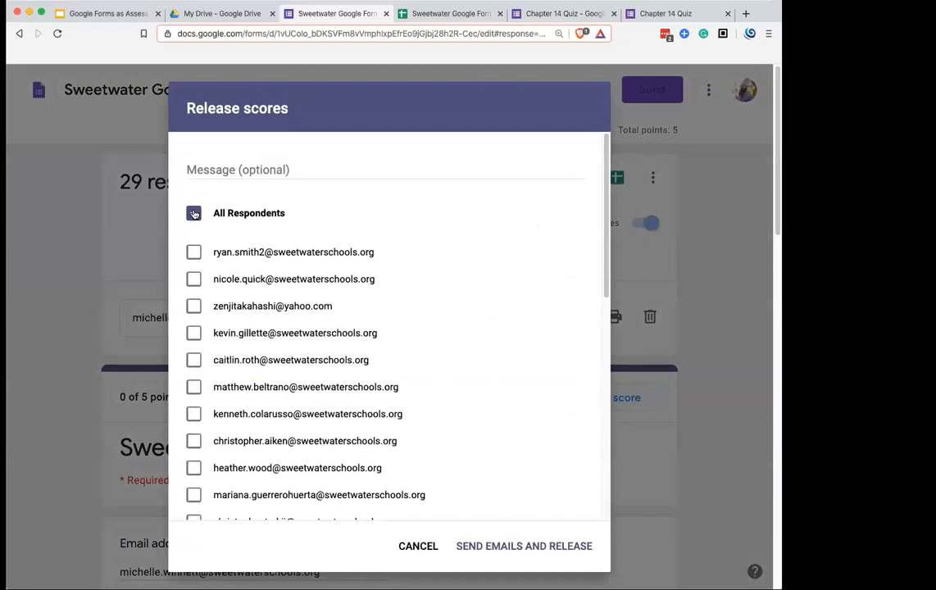
key("super+a")
left_click(516, 237)
left_click(192, 217)
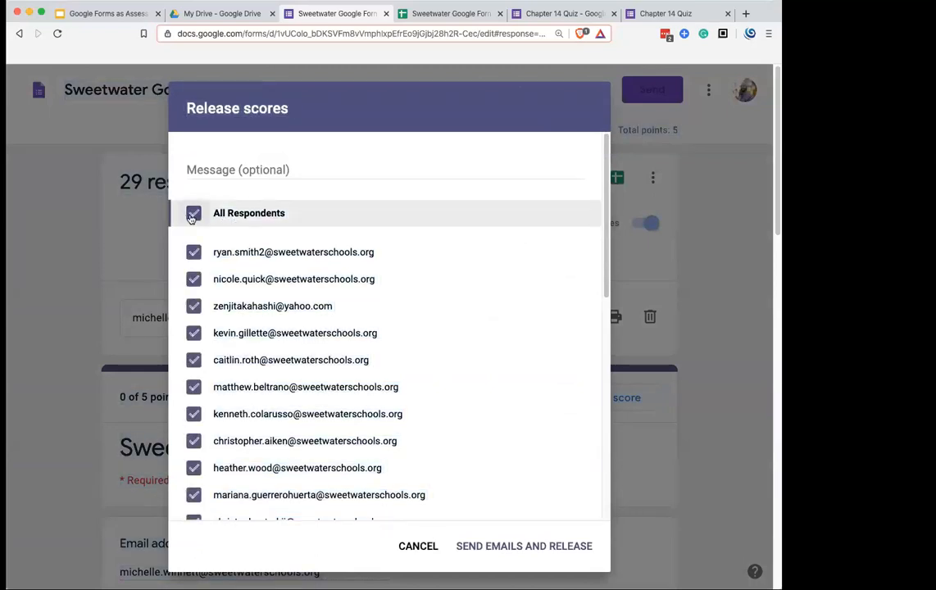
left_click(193, 215)
left_click(193, 215)
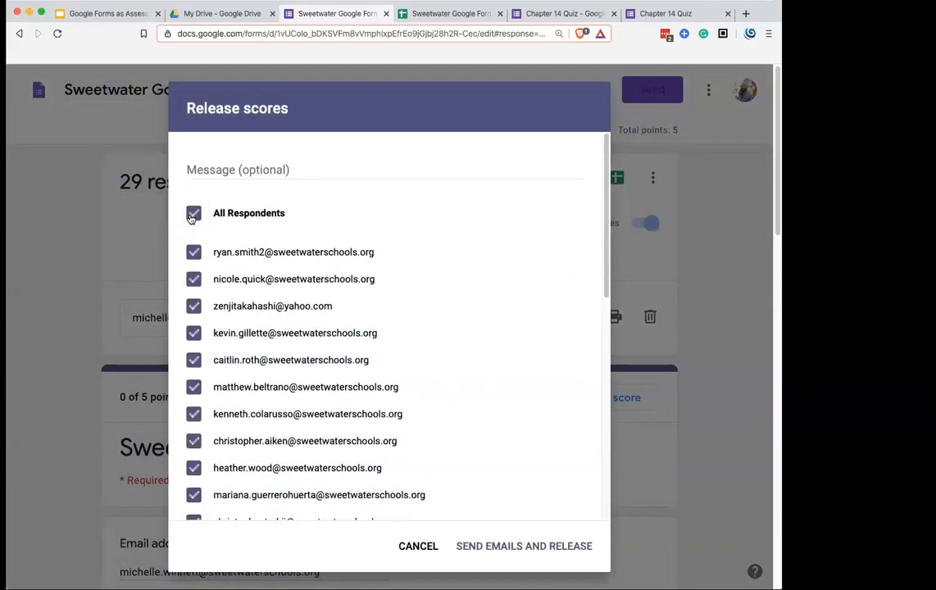
left_click(193, 214)
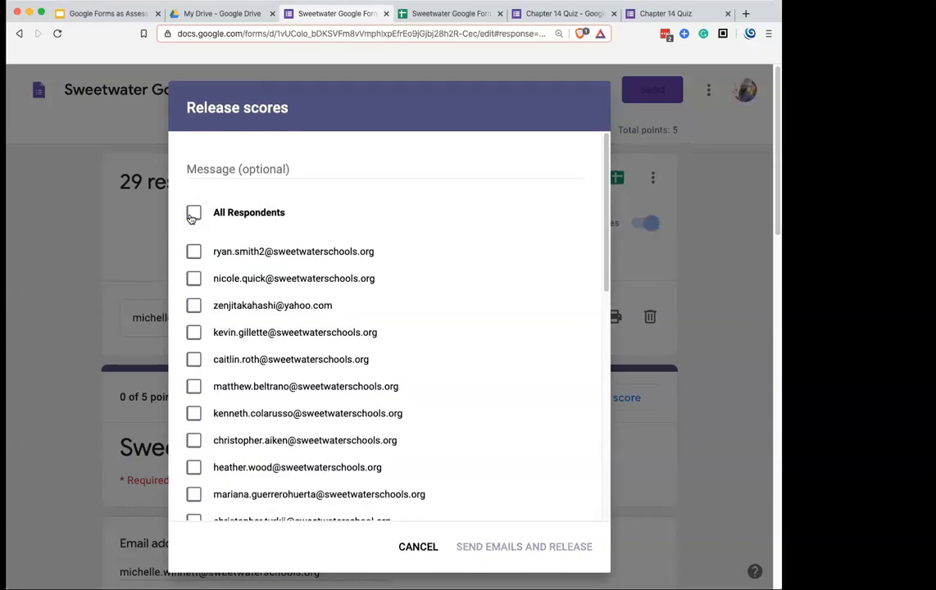
left_click(193, 215)
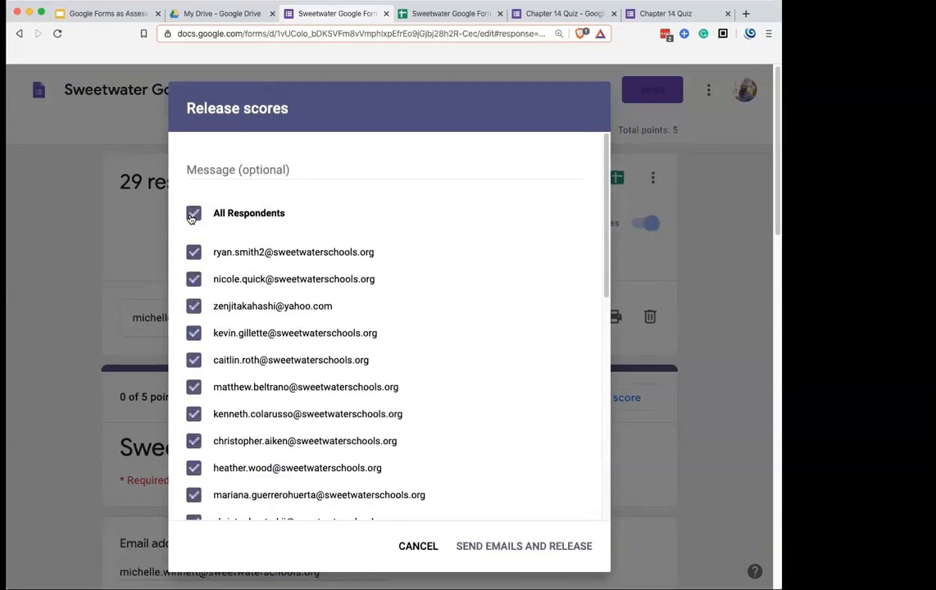
left_click(421, 547)
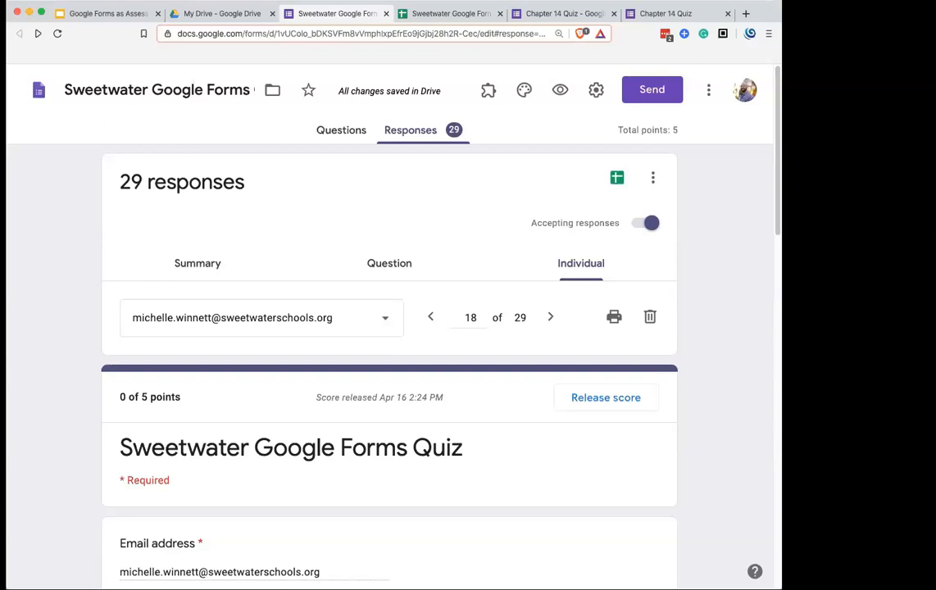
Step: Switch to the Chapter 14 Quiz form and add a new question after "What is going on?"
left_click(578, 15)
scroll(341, 312, "down", 10)
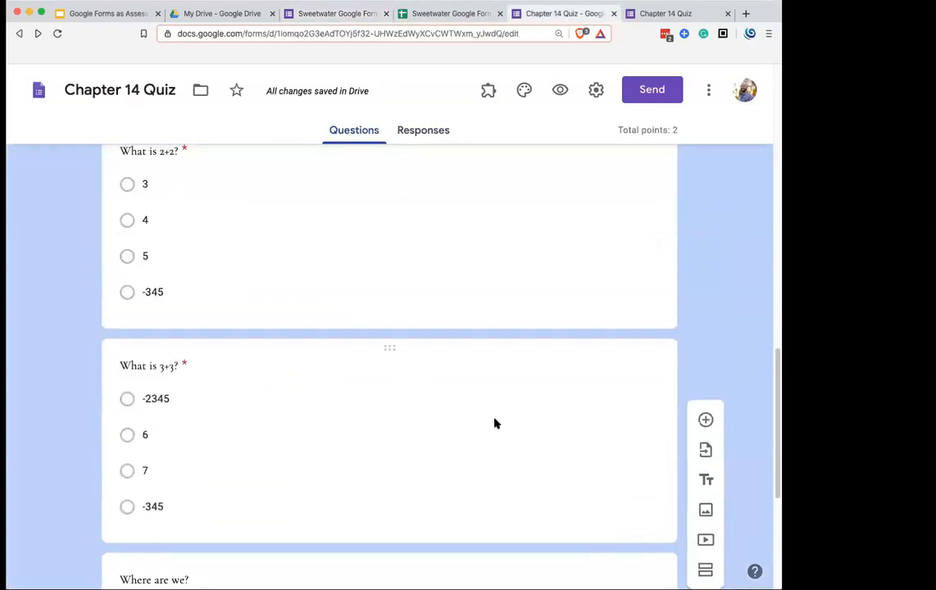
scroll(494, 423, "down", 4)
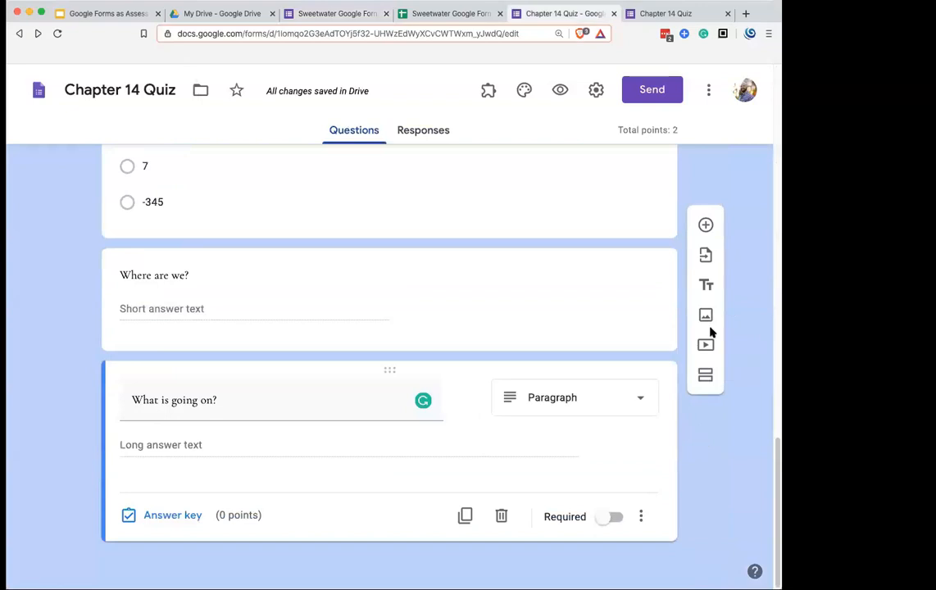
left_click(706, 224)
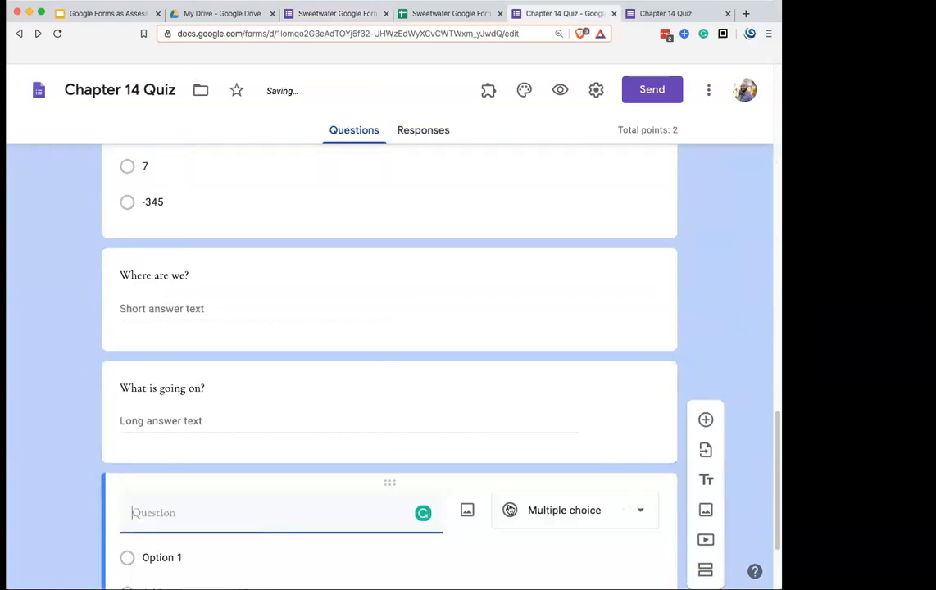
Step: Insert the image File_000.jpeg from My Drive in Google Drive into the new multiple choice question
left_click(469, 511)
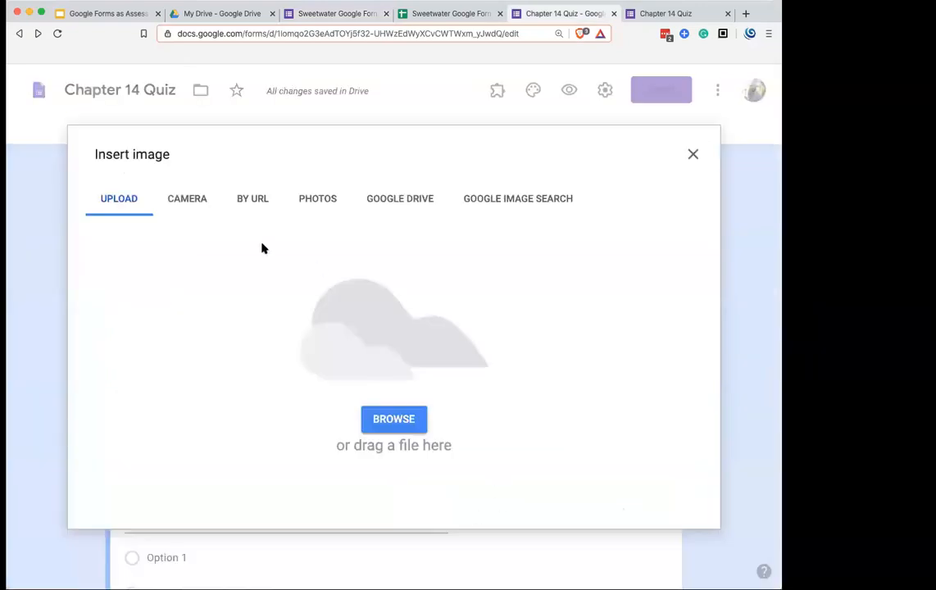
left_click(421, 199)
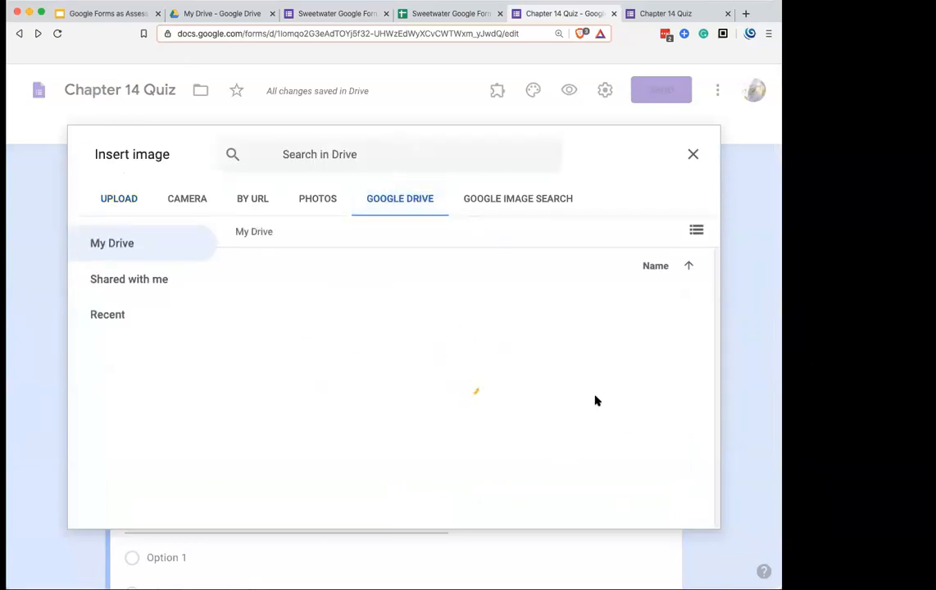
scroll(596, 392, "down", 10)
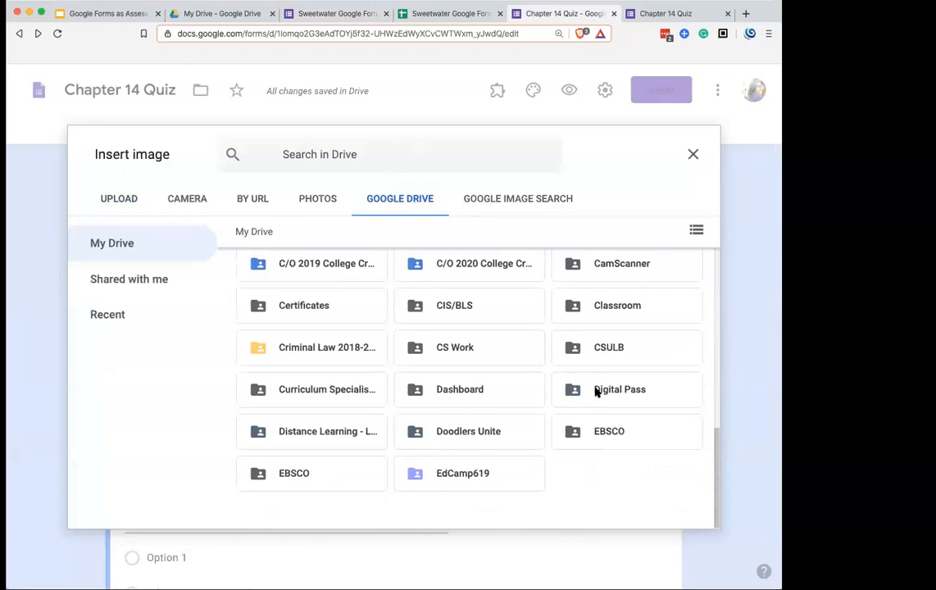
scroll(596, 402, "down", 10)
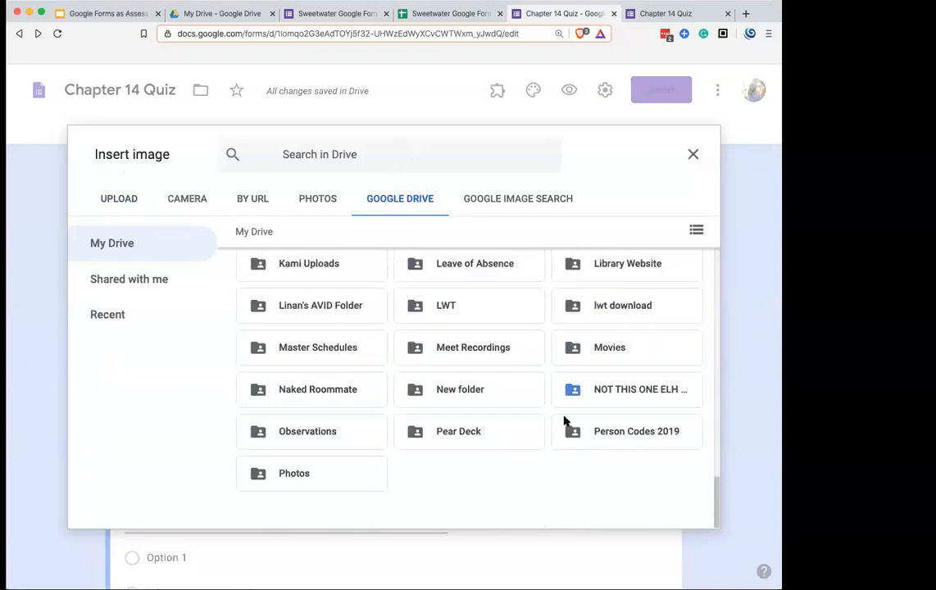
scroll(519, 399, "down", 5)
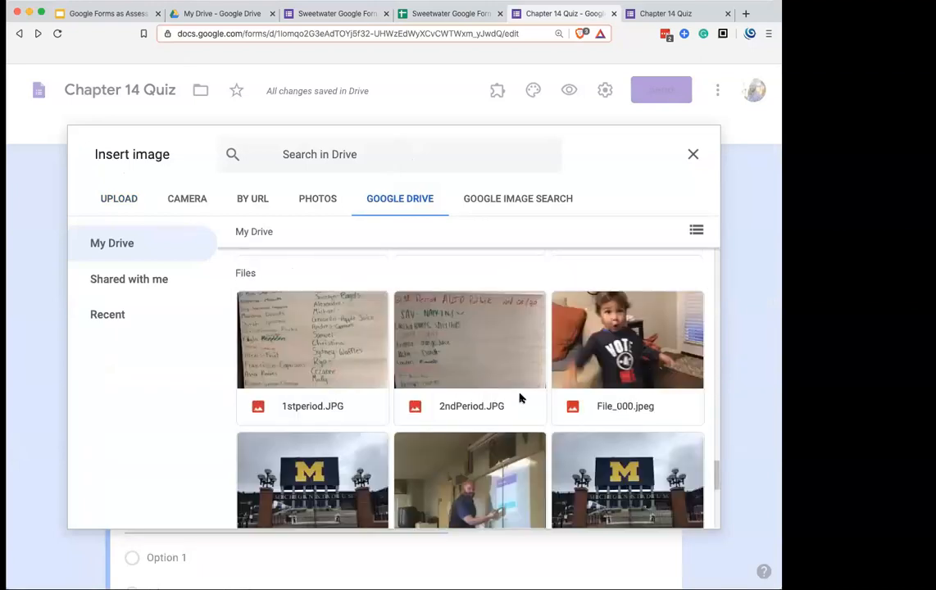
left_click(609, 340)
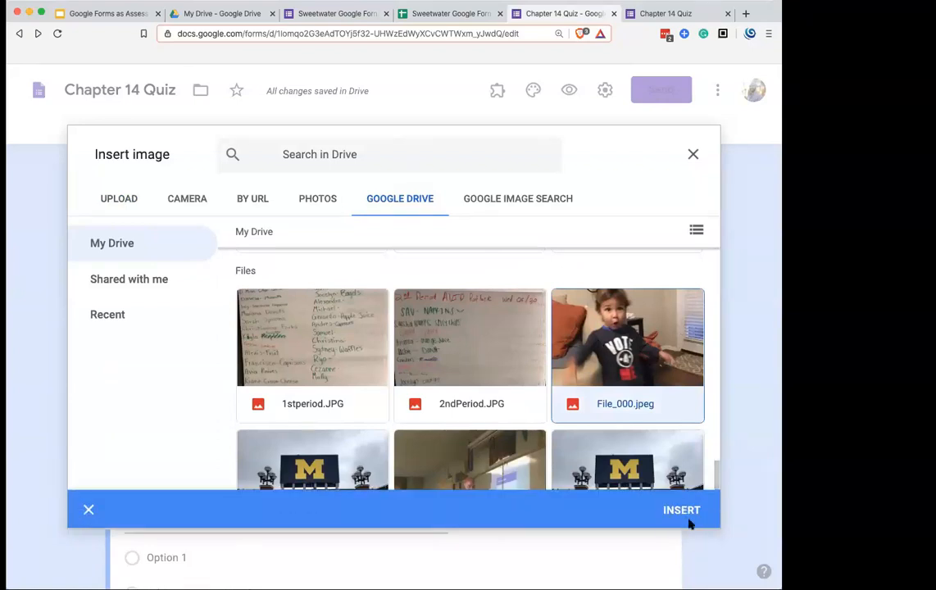
left_click(683, 510)
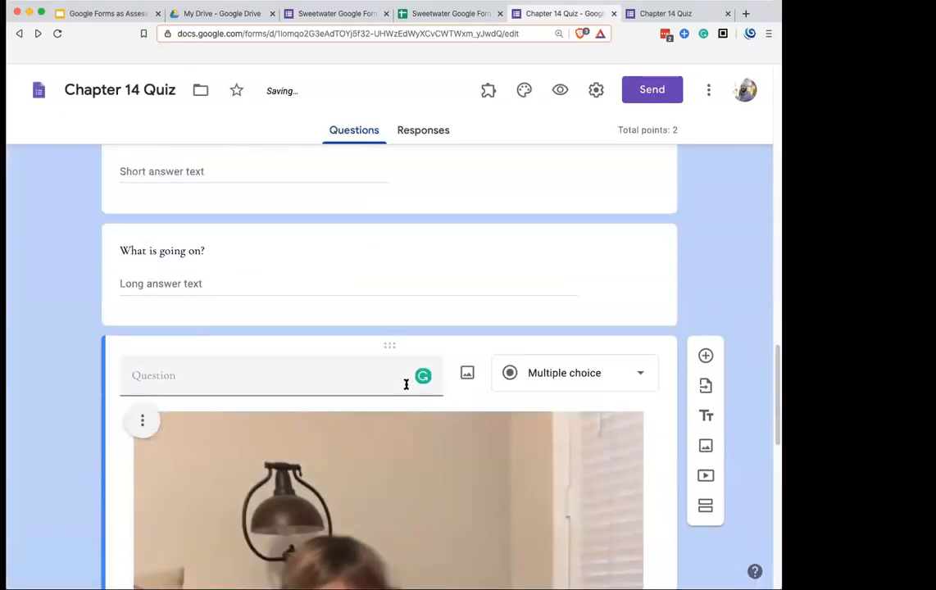
scroll(406, 384, "down", 4)
scroll(406, 390, "down", 1)
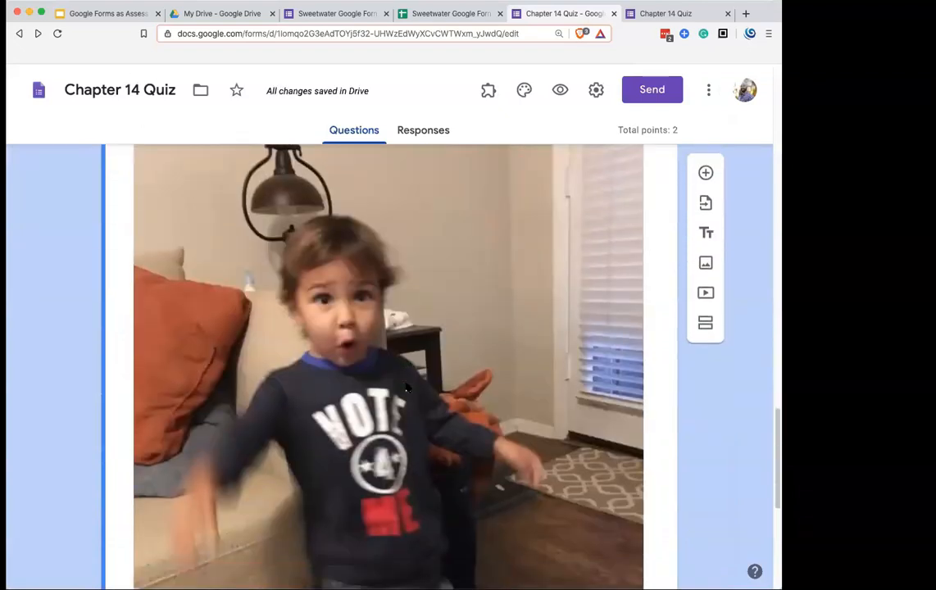
scroll(406, 387, "down", 10)
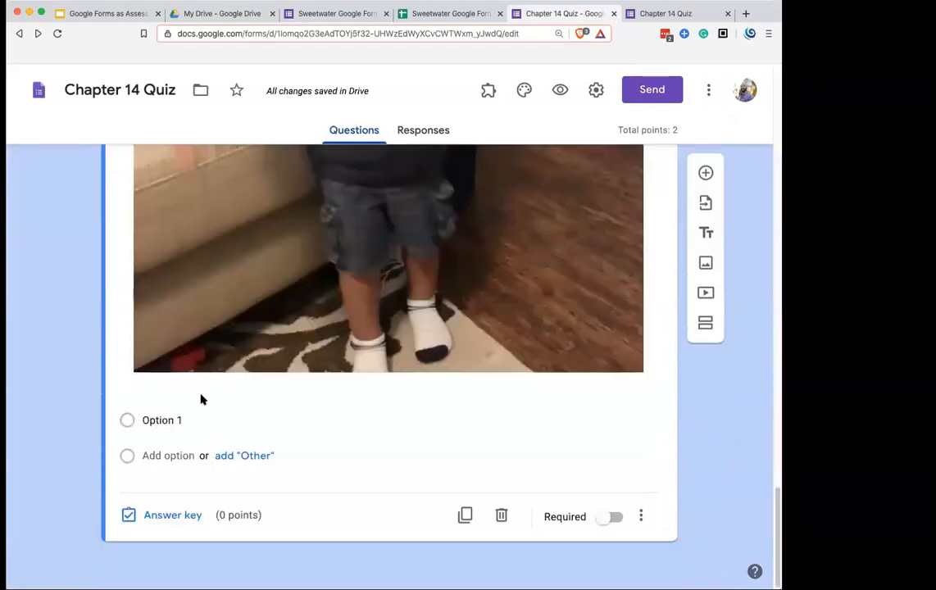
Step: Search YouTube for "Pearl Harbor" and add the video "Attack on Pearl Harbor - Why did Japan attack US naval base at Pearl Harbor?" to the form
scroll(201, 399, "up", 10)
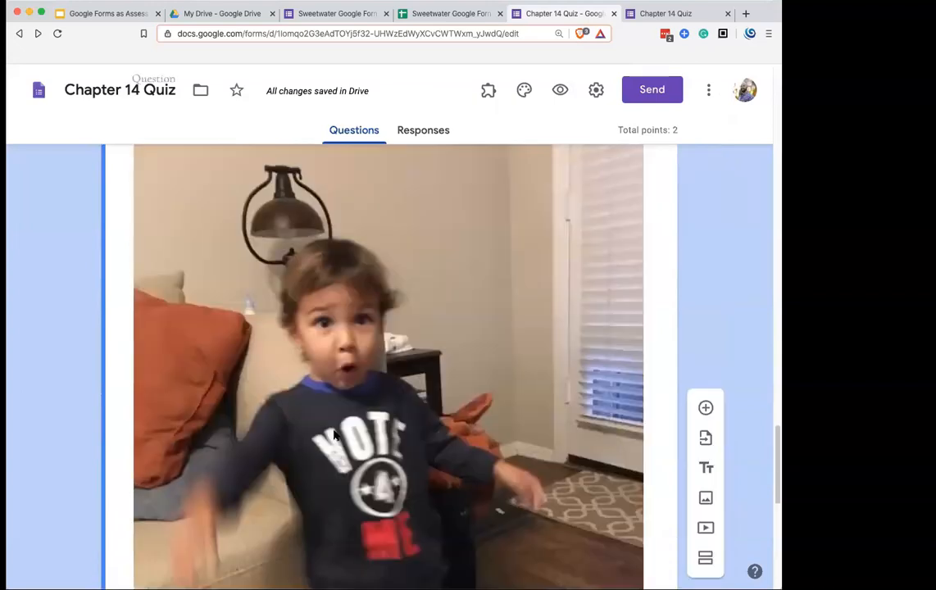
scroll(334, 435, "up", 10)
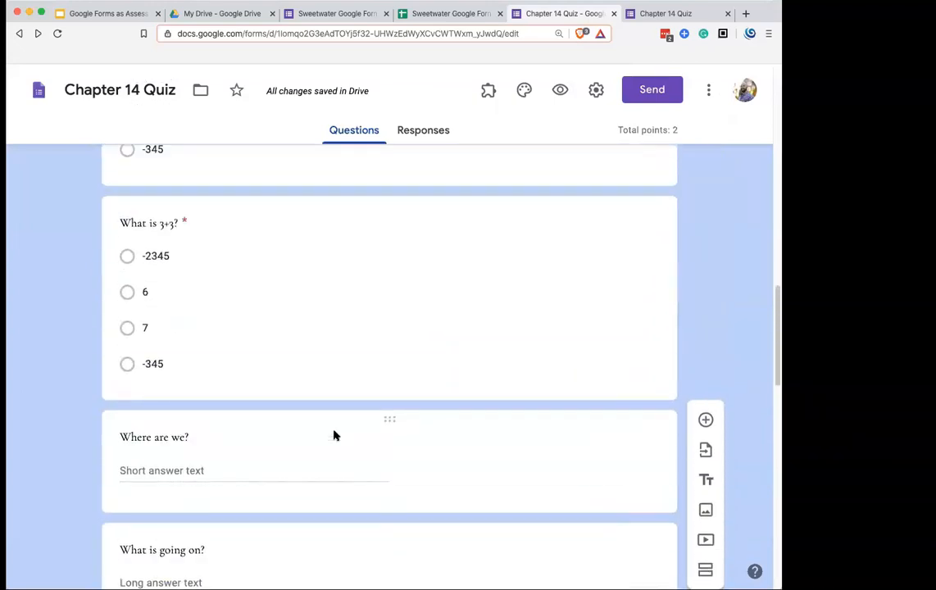
scroll(334, 435, "up", 1)
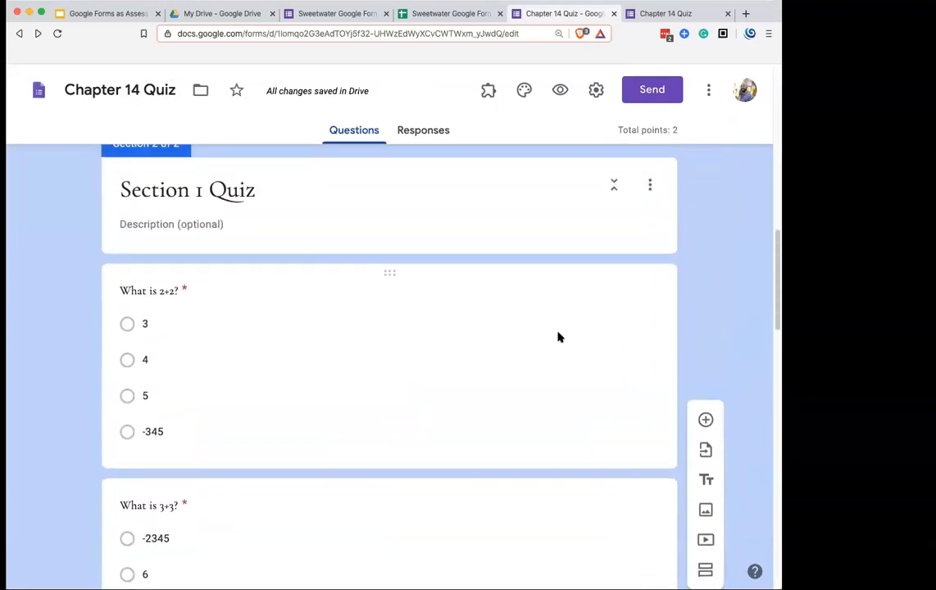
scroll(662, 326, "up", 1)
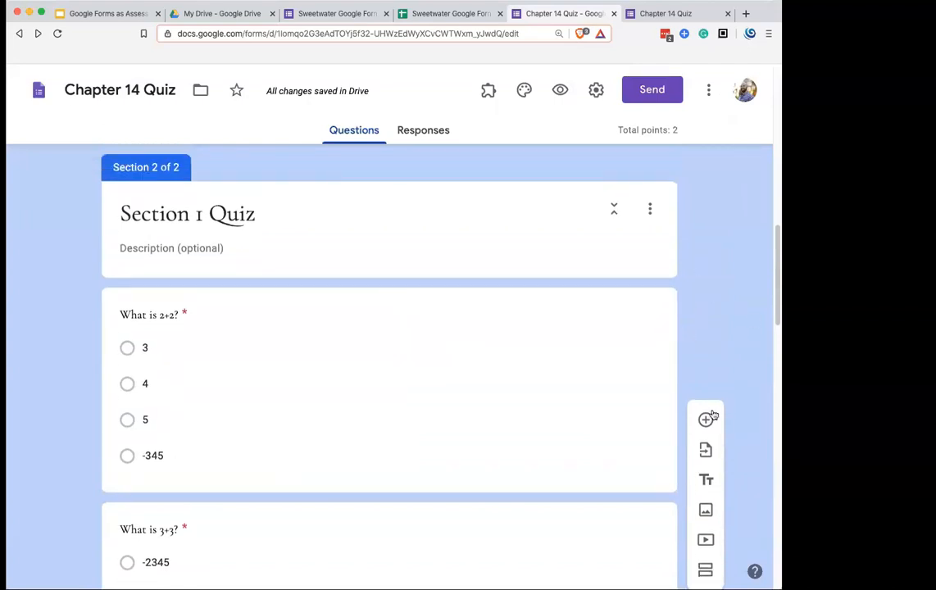
key("super+minus")
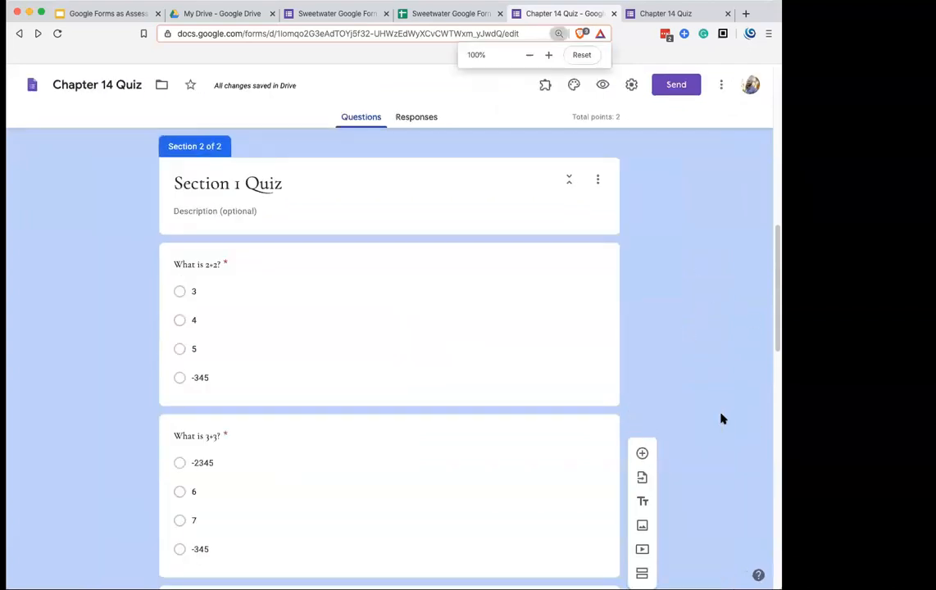
scroll(648, 370, "up", 4)
left_click(642, 550)
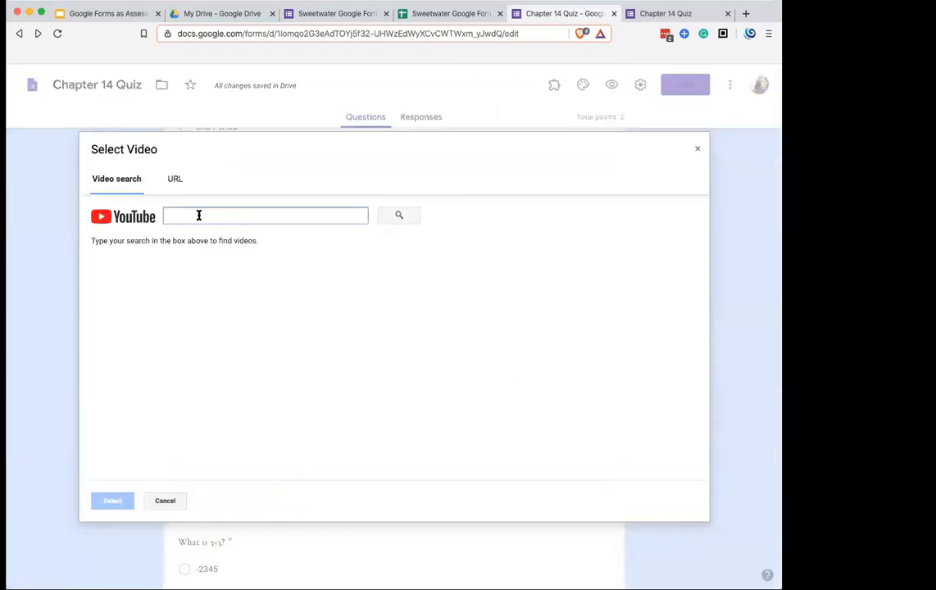
type("Pearl Harbor")
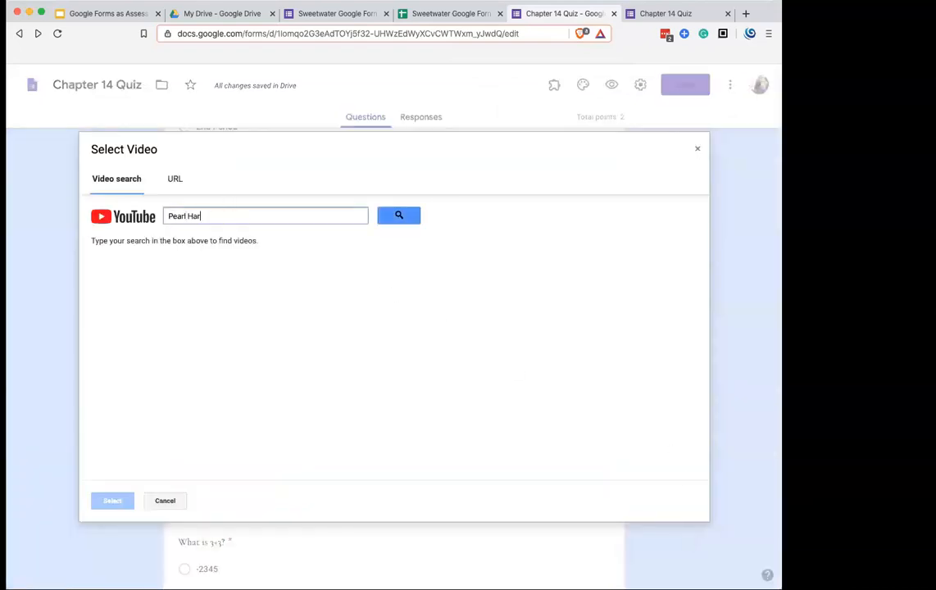
key("Return")
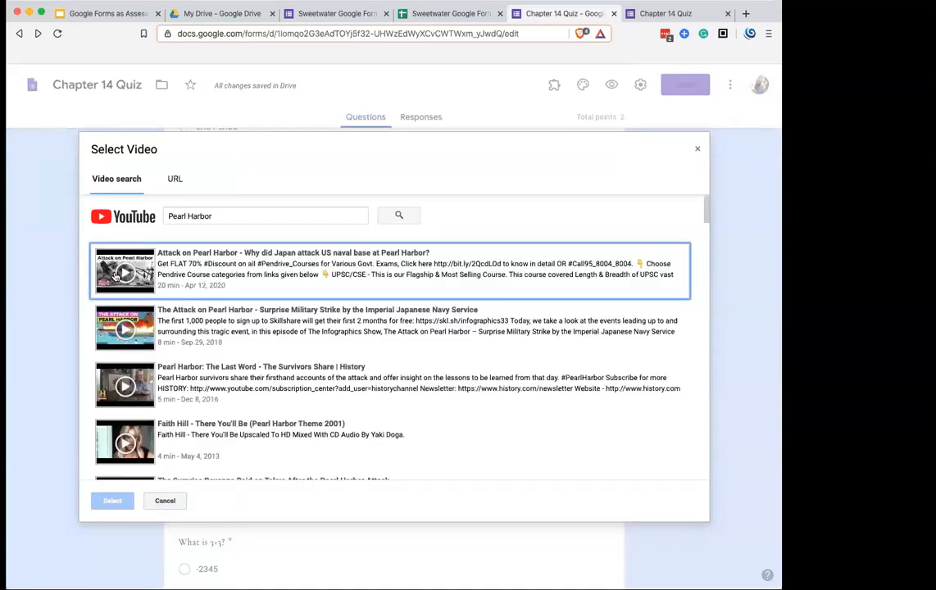
left_click(141, 260)
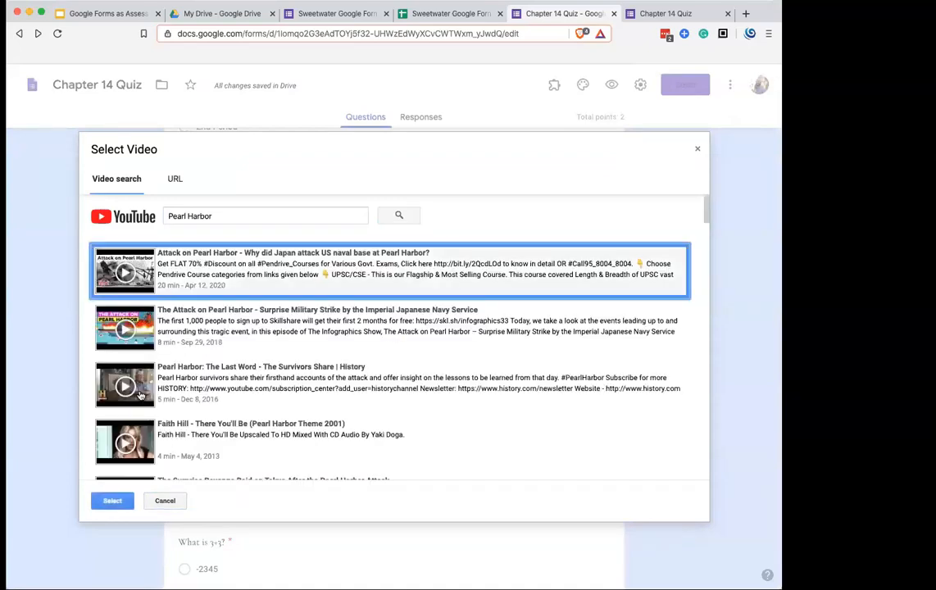
left_click(112, 501)
Step: Move the Pearl Harbor video from the end of the form to directly below the Section 1 Quiz header
scroll(583, 417, "down", 4)
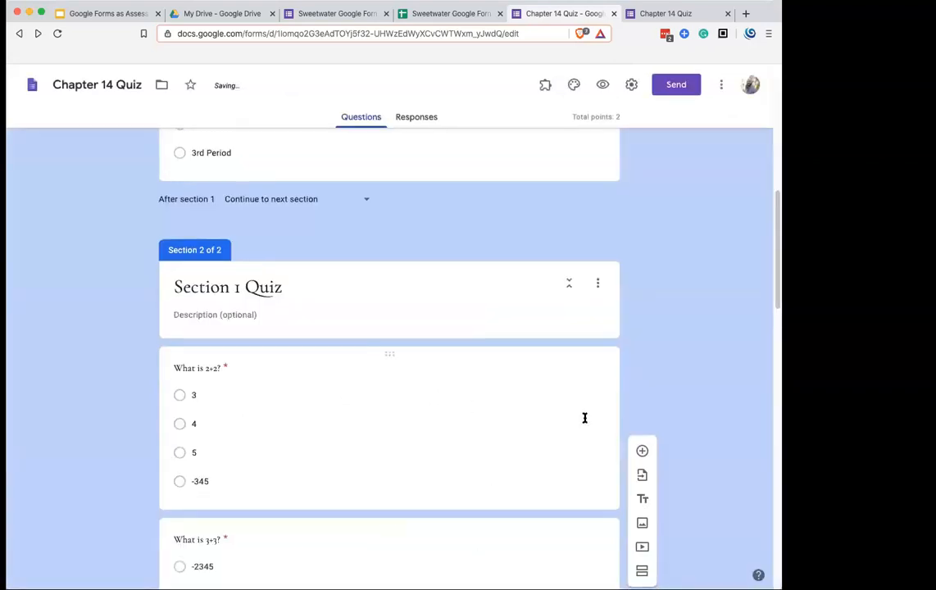
scroll(584, 421, "down", 10)
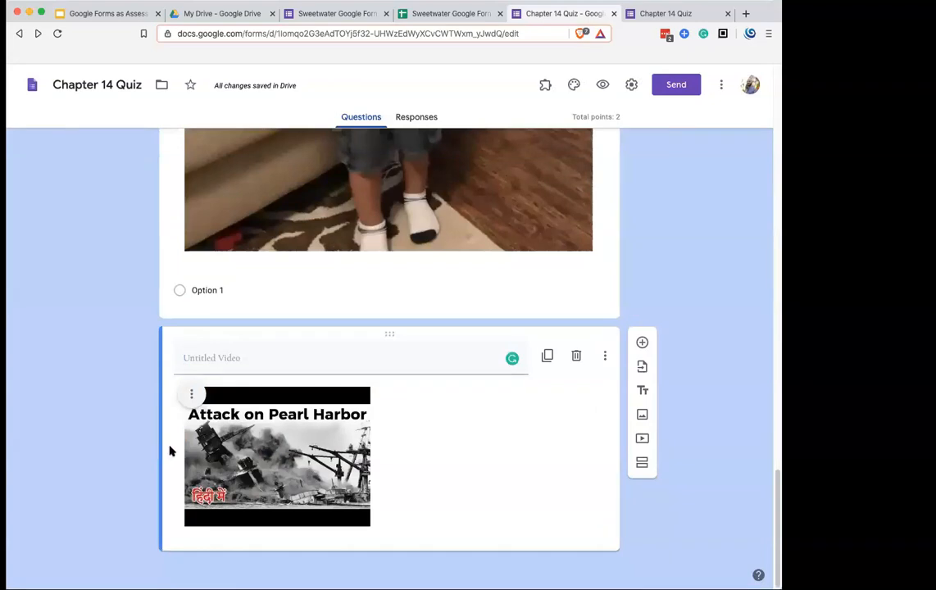
left_click_drag(391, 331, 366, 358)
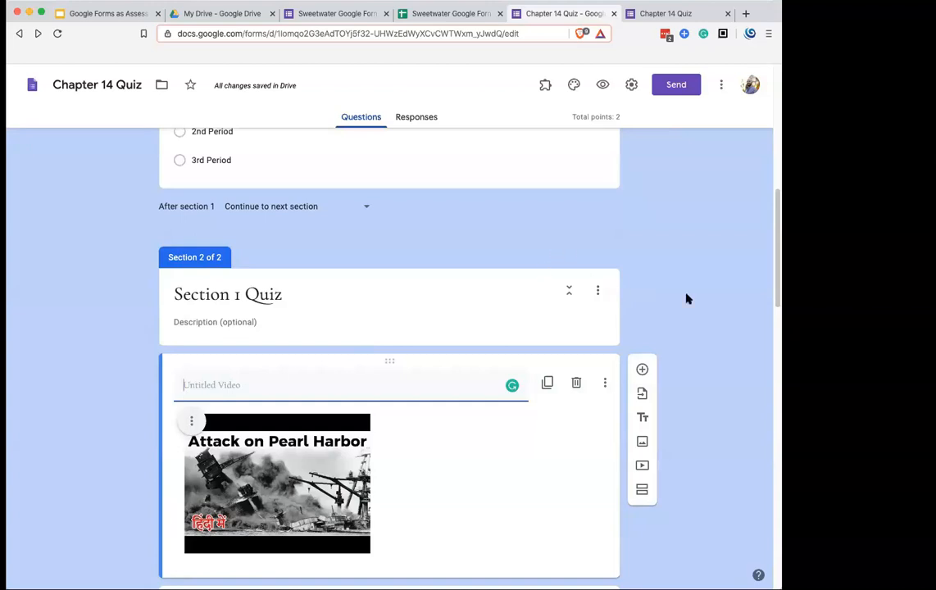
Step: Add a File upload question directly below the Pearl Harbor video and allow respondents to upload files to Drive
scroll(698, 297, "down", 10)
scroll(697, 297, "down", 5)
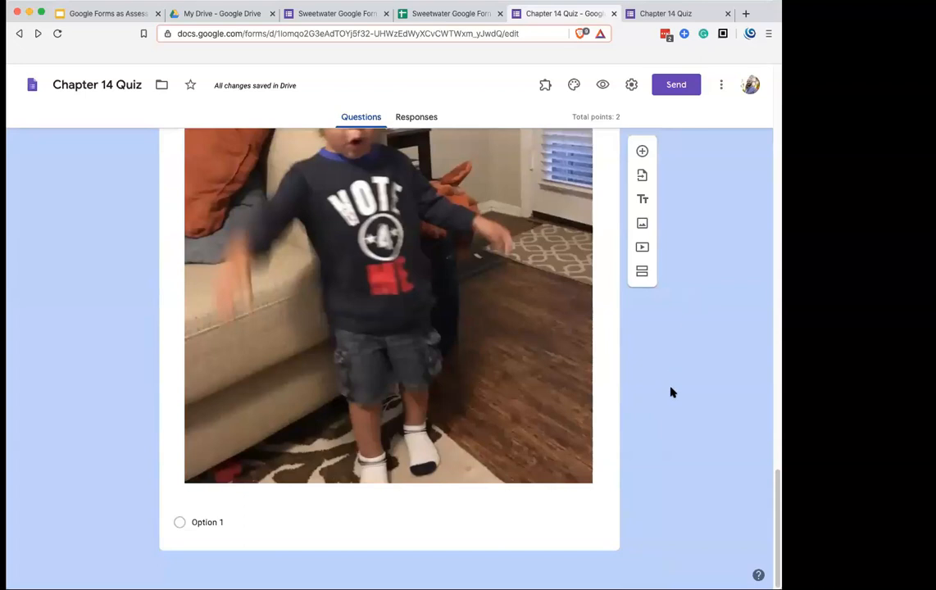
left_click(644, 152)
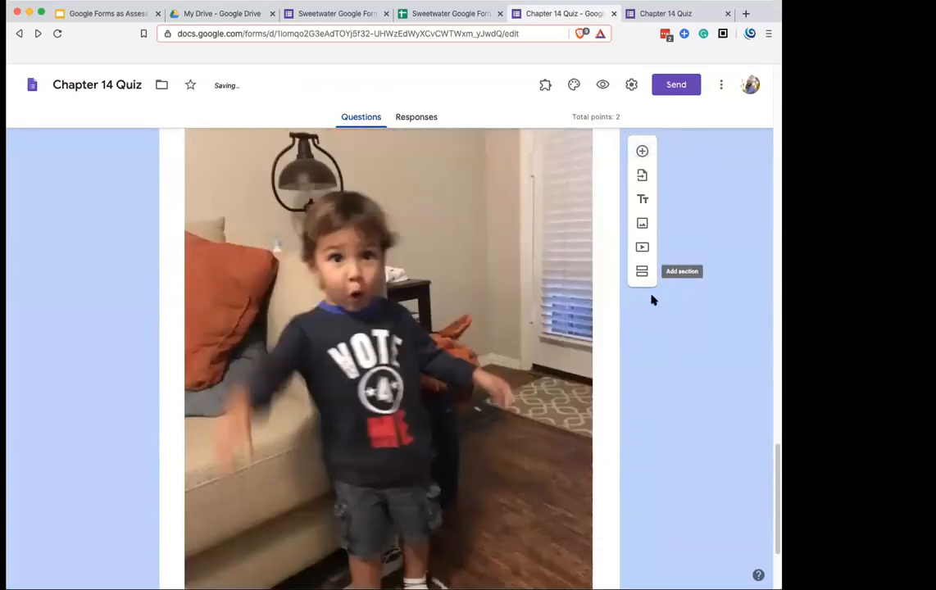
scroll(505, 549, "down", 10)
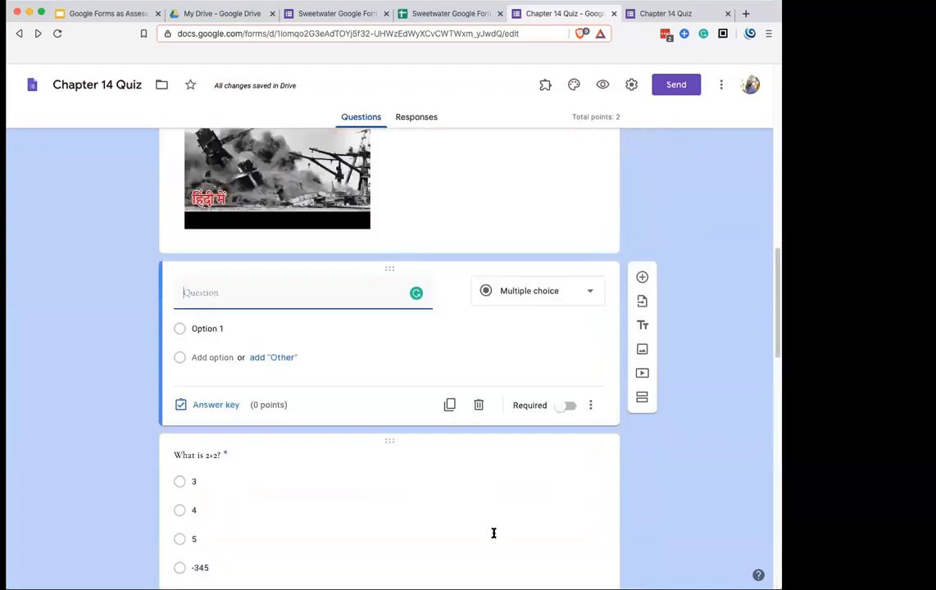
left_click(544, 279)
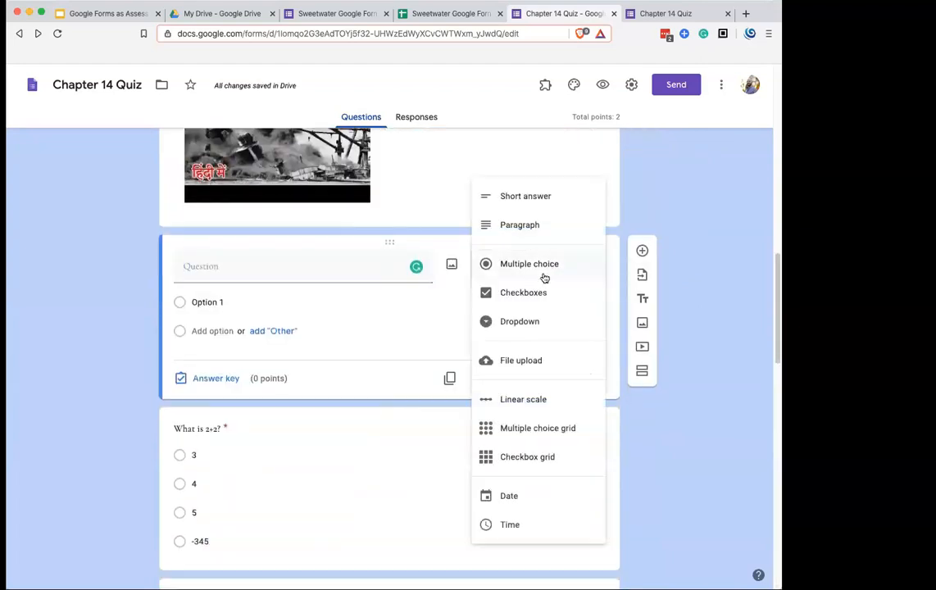
left_click(539, 368)
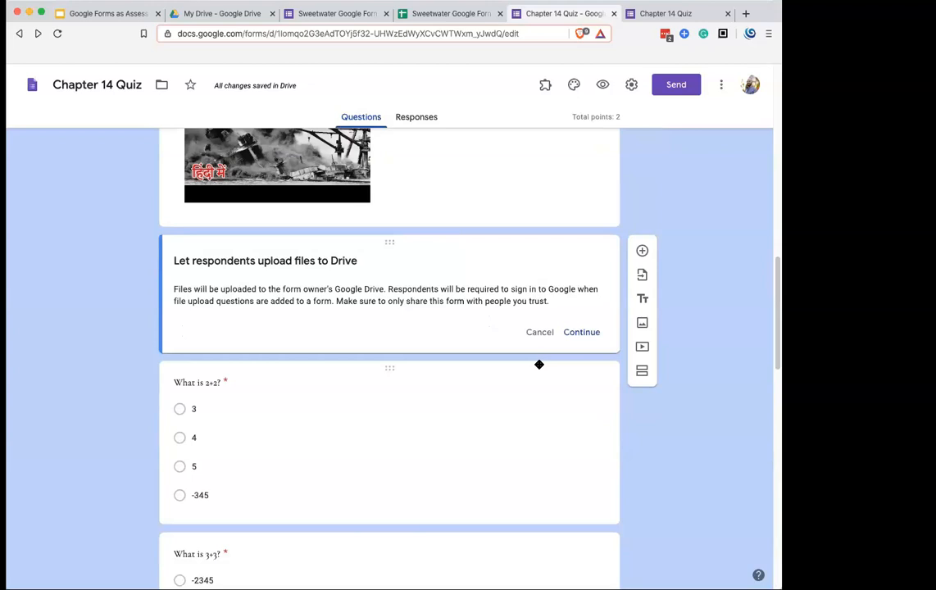
left_click(587, 332)
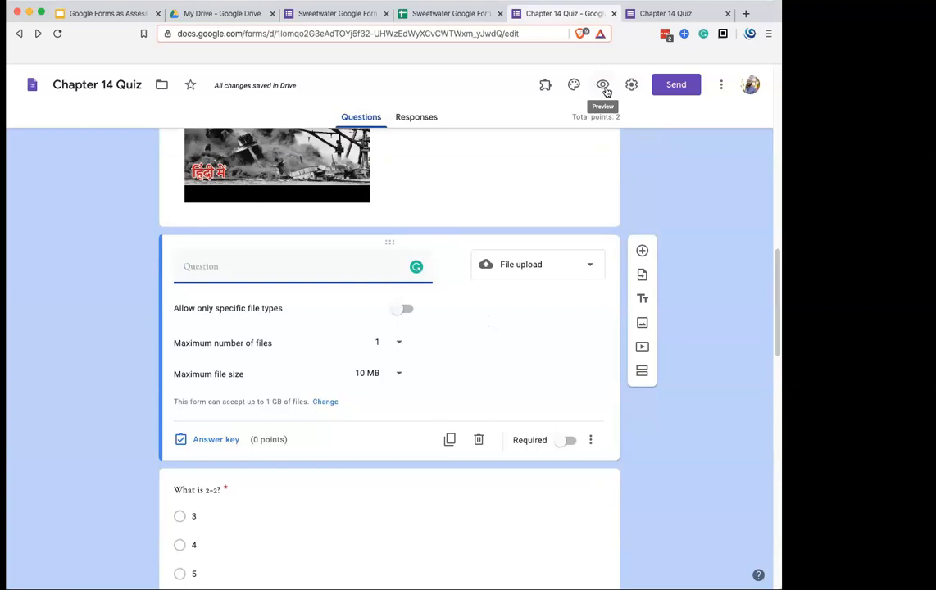
Step: Title the file upload question "Attach artwork here.", allow only Image files and make it required
type("Attach artwork here.")
left_click(404, 311)
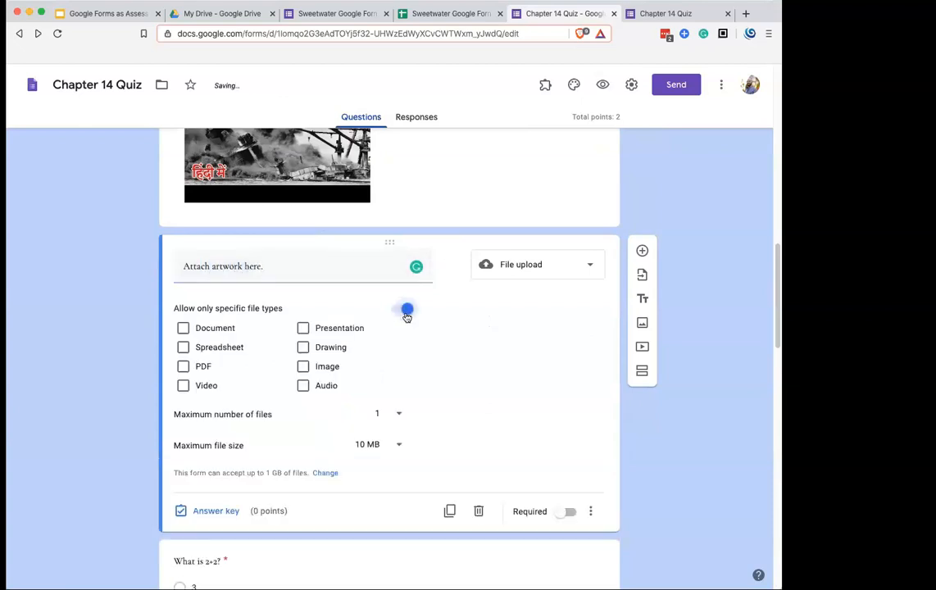
left_click(303, 367)
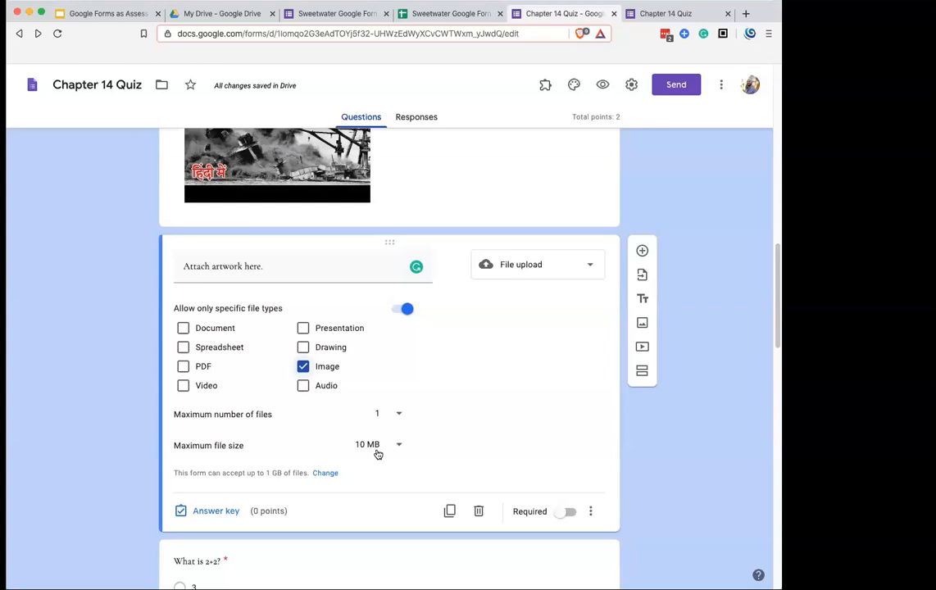
left_click(568, 513)
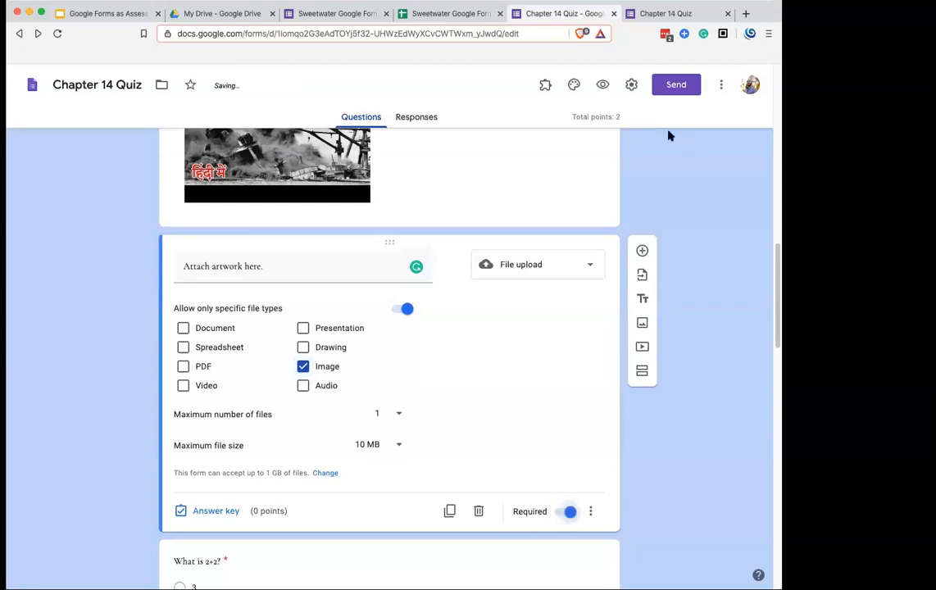
Step: Preview the Chapter 14 Quiz, fill in the first and last name, choose 2nd Period and continue to the Section 1 Quiz
left_click(602, 85)
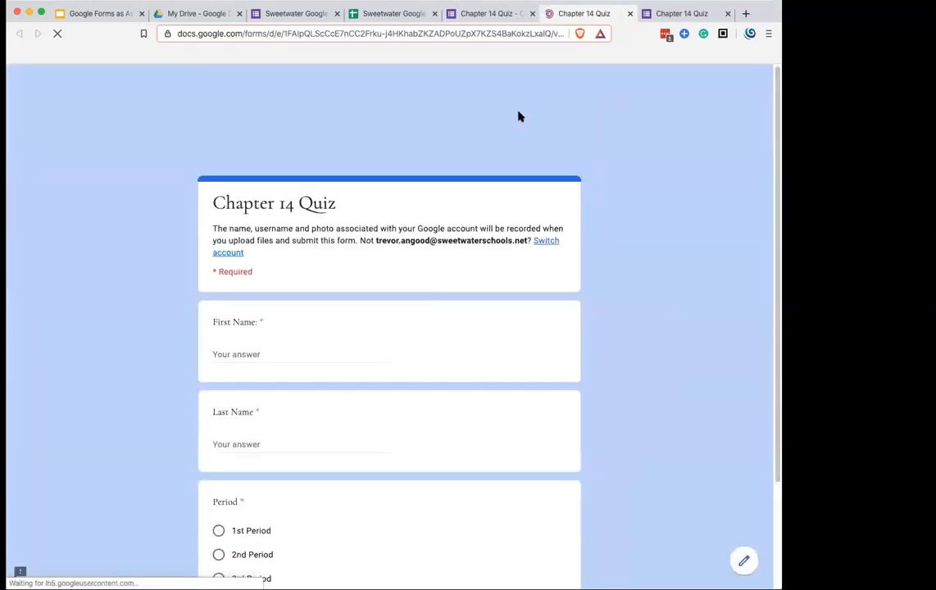
left_click(262, 353)
type("T")
key("Tab")
type("A")
scroll(245, 500, "down", 2)
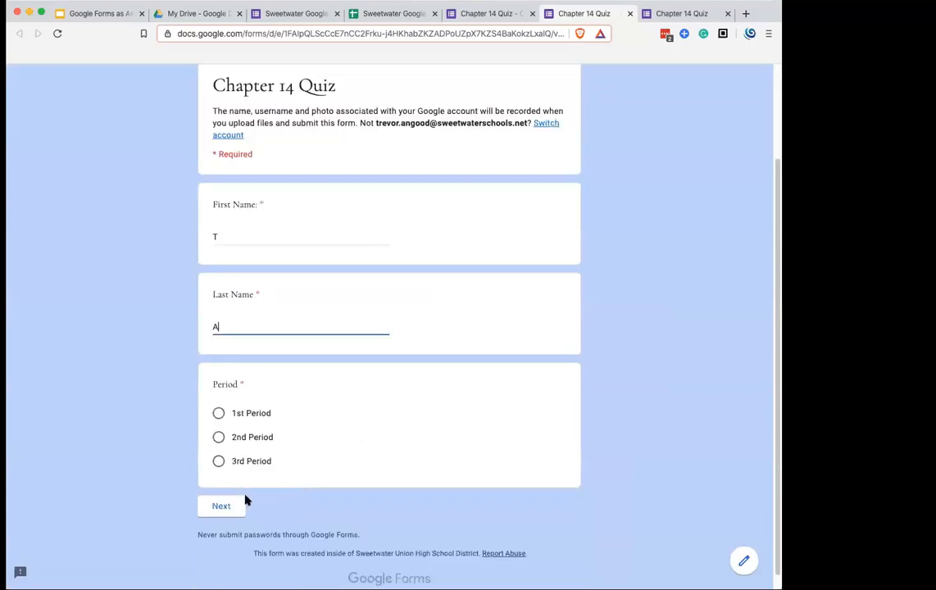
left_click(244, 438)
left_click(216, 507)
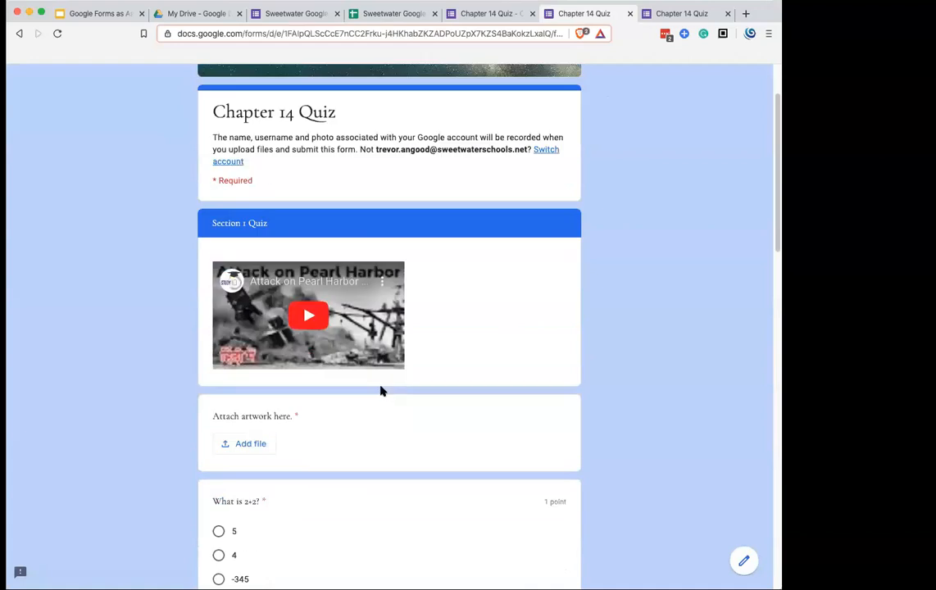
Step: Check the file picker of the "Attach artwork here." question in the preview, then return to the form editor
scroll(381, 391, "down", 3)
left_click(243, 298)
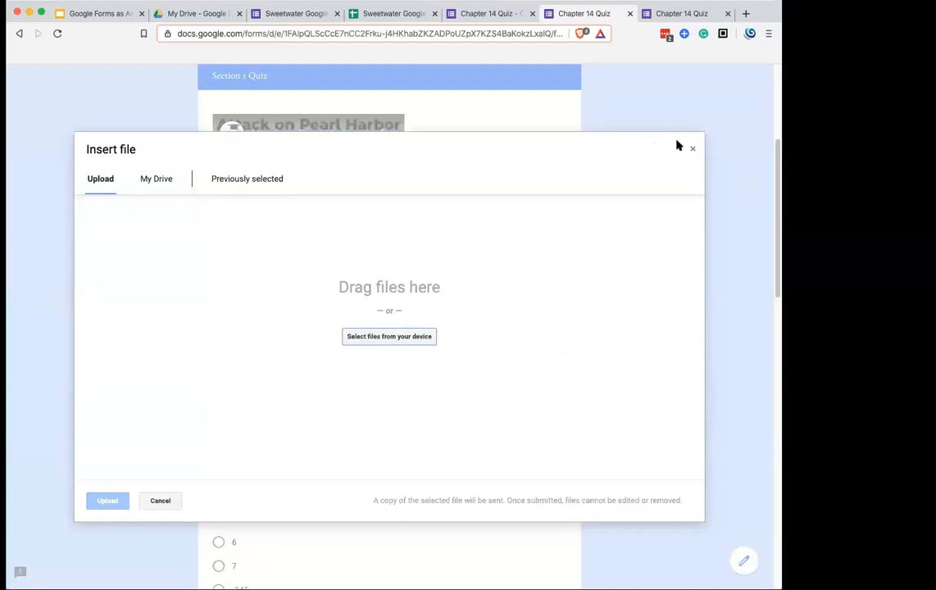
left_click(693, 150)
left_click(495, 14)
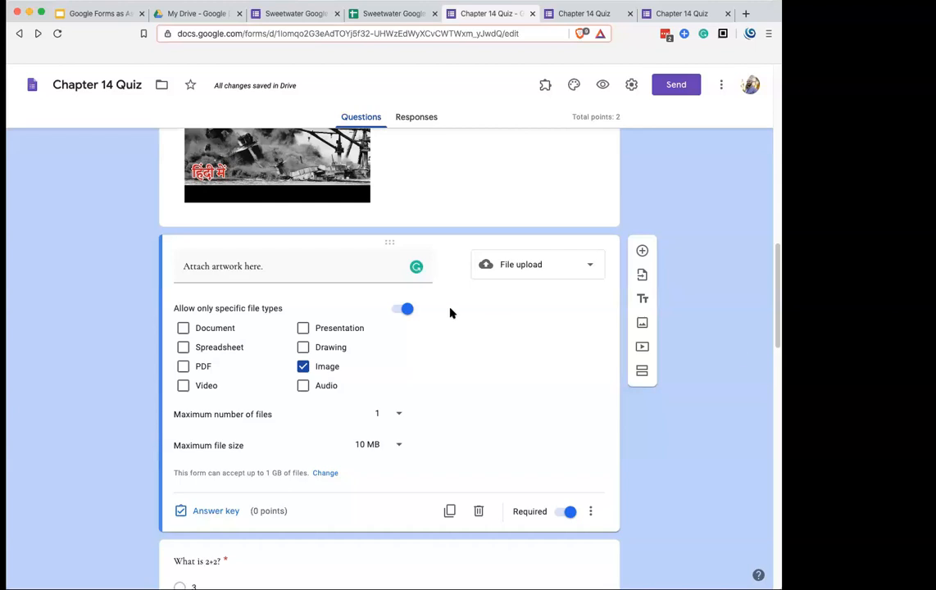
Step: Check the Chapter 14 Quiz responses, then switch to the Sweetwater Google Forms Quiz and try limiting it to 1 response
left_click(407, 120)
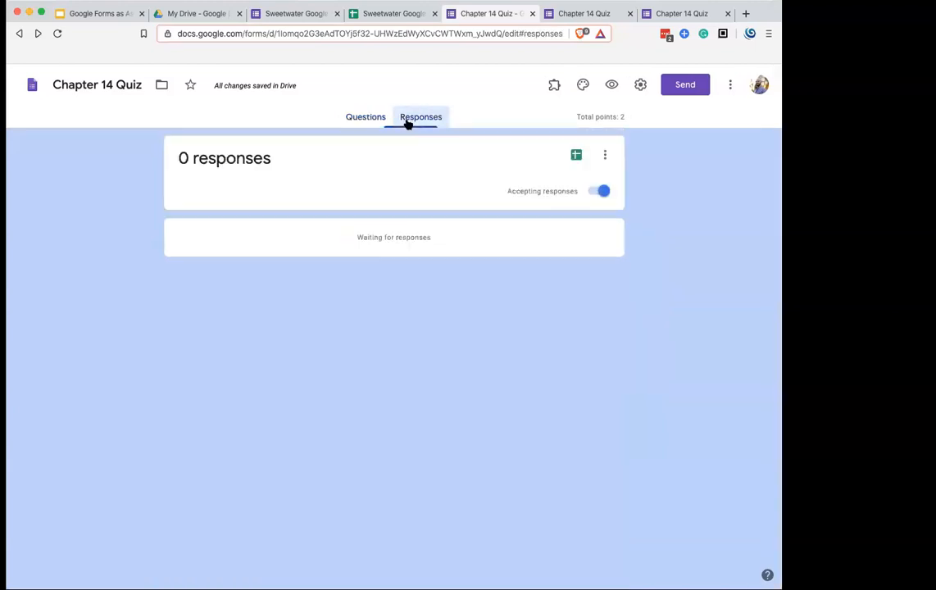
left_click(289, 15)
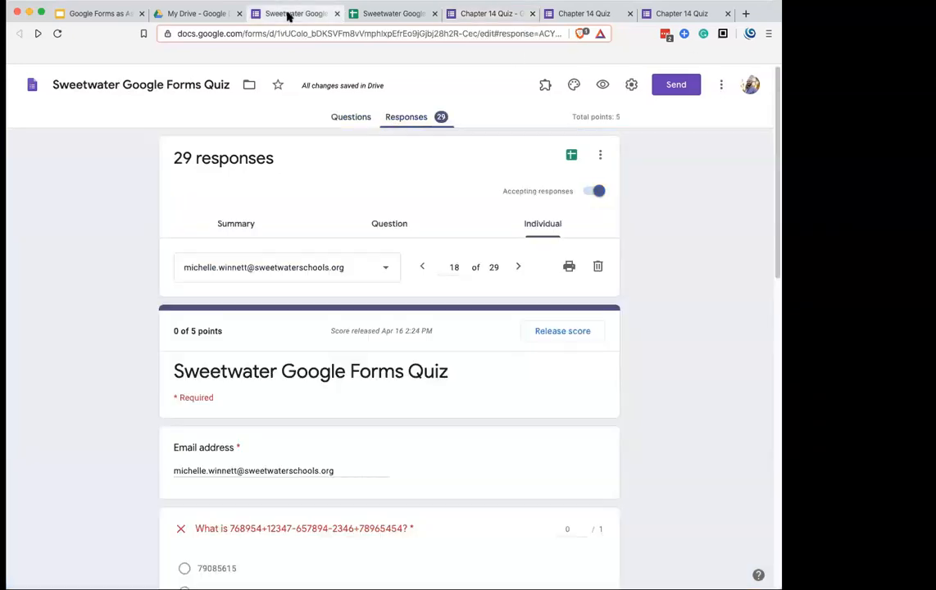
left_click(631, 84)
left_click(232, 276)
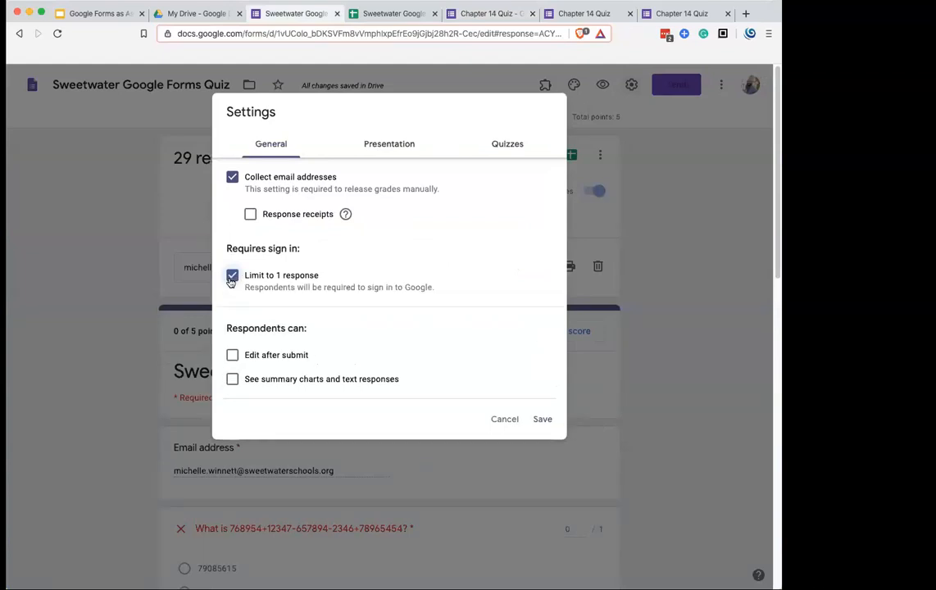
left_click(516, 423)
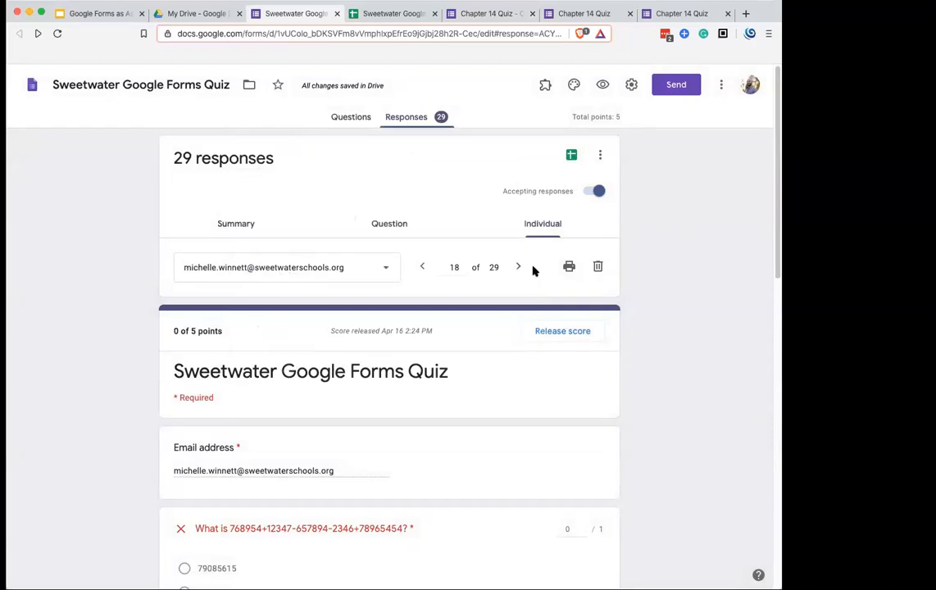
Step: Select the 26th individual response of the Sweetwater Google Forms Quiz and delete it
left_click(345, 281)
scroll(320, 394, "up", 4)
scroll(313, 428, "down", 3)
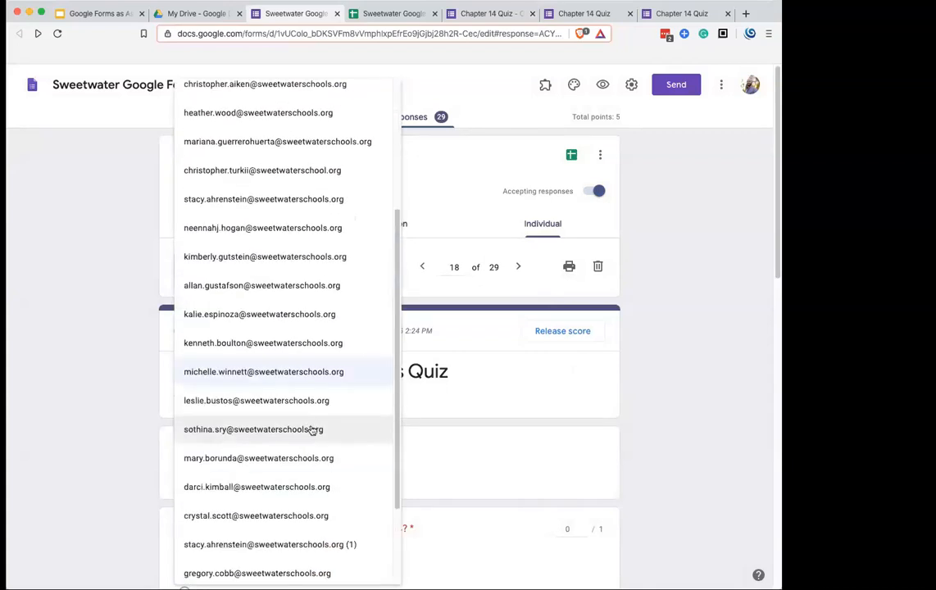
scroll(311, 508, "down", 2)
left_click(286, 507)
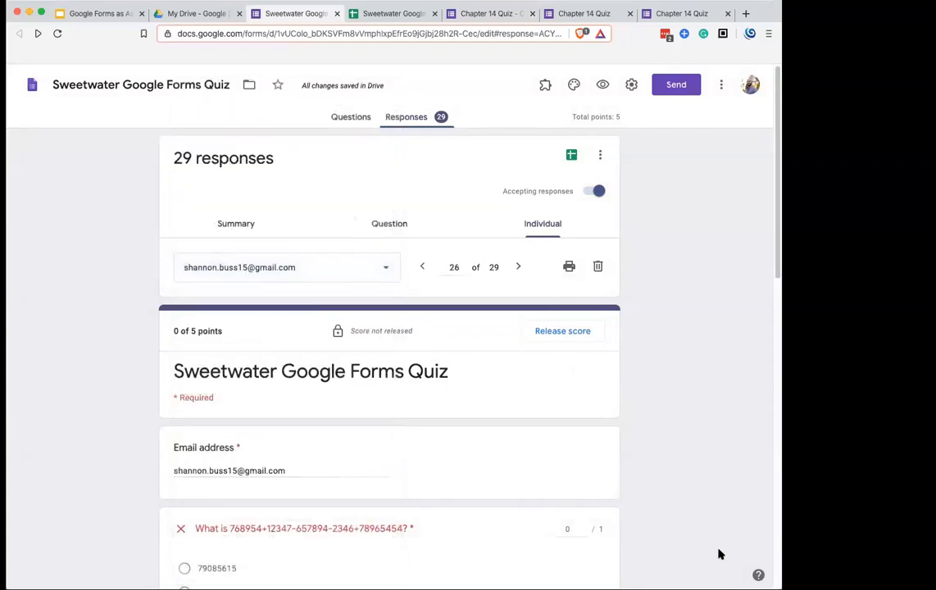
left_click(599, 267)
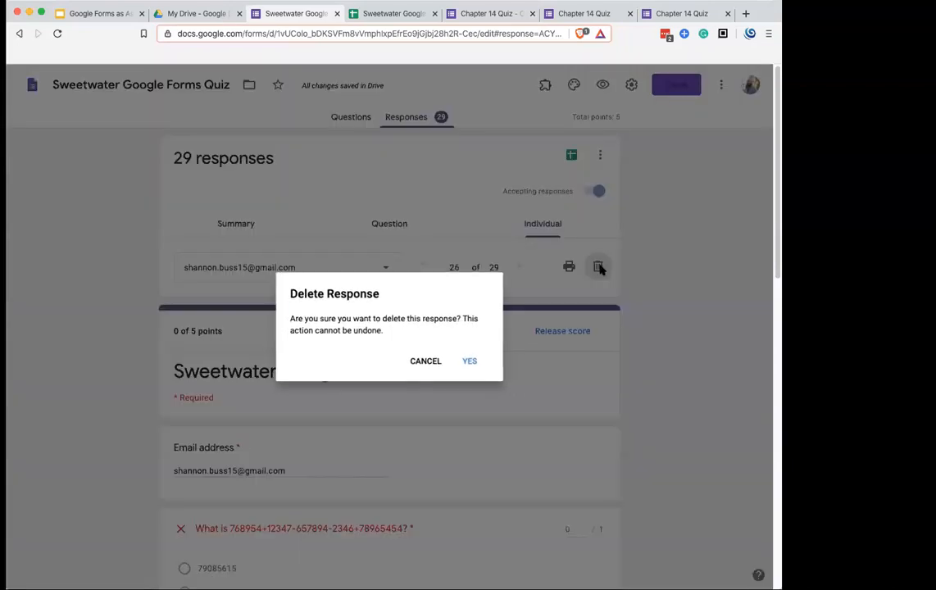
left_click(472, 363)
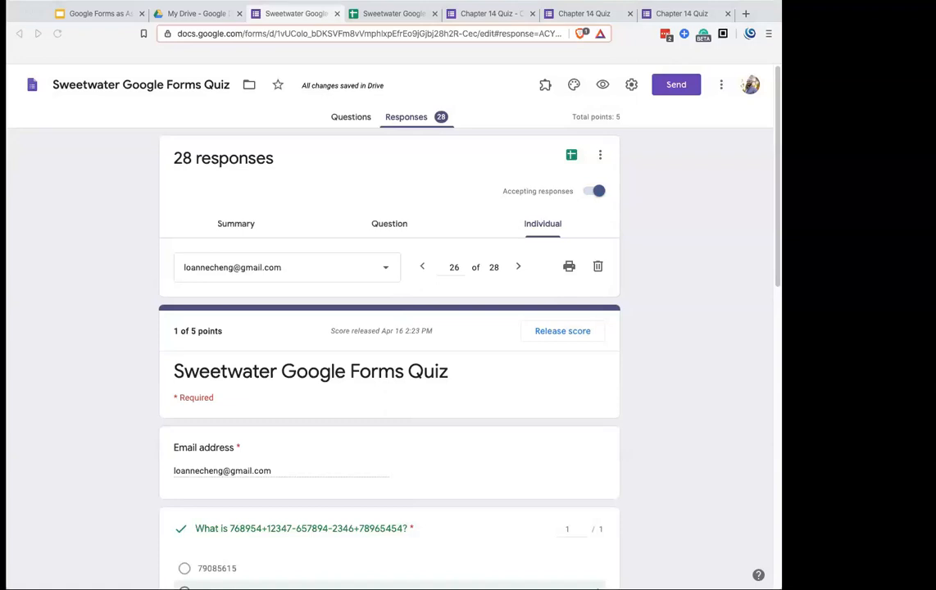
Step: Review the "Limit to 1 response" option in the Sweetwater quiz's general settings
left_click(631, 84)
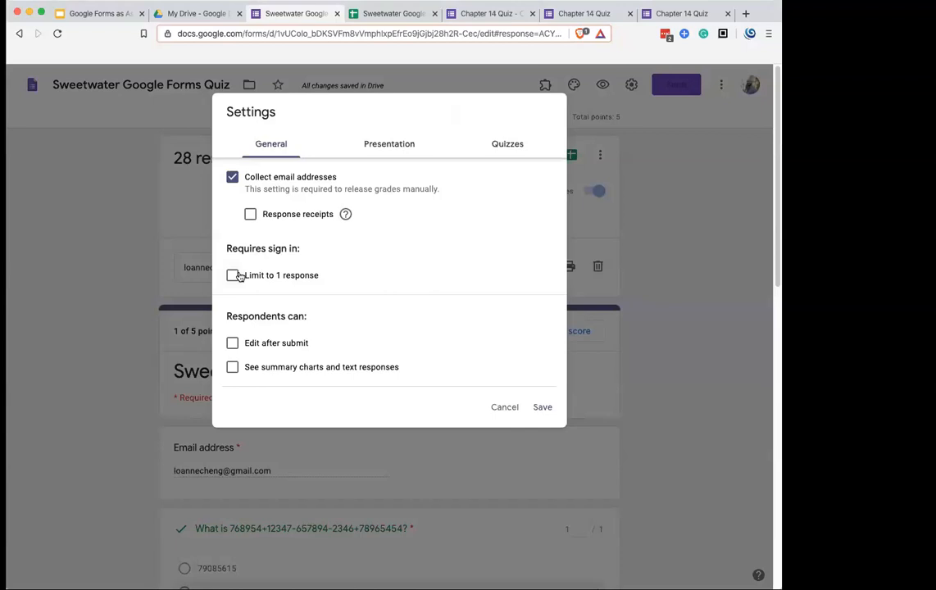
left_click(510, 409)
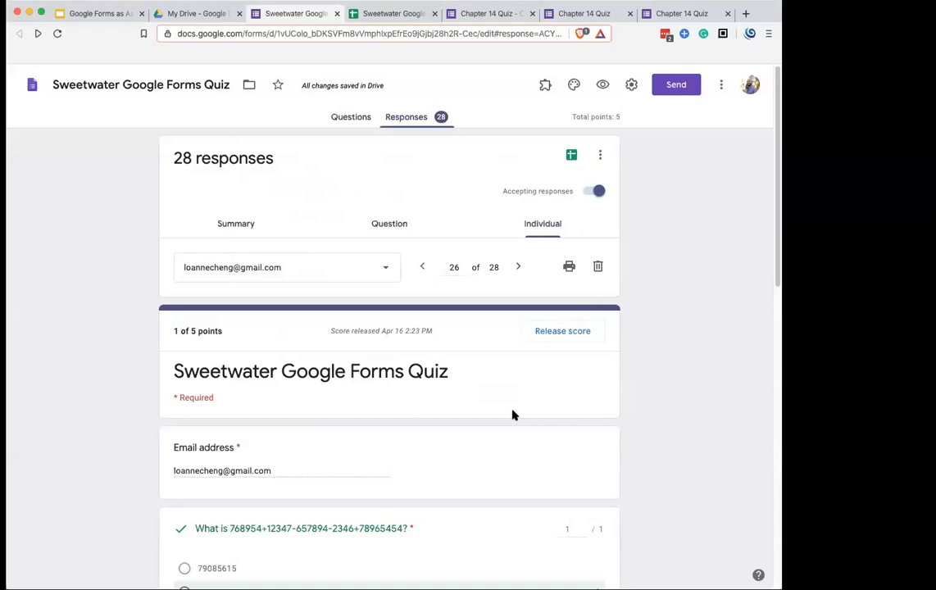
Step: Switch to the Google Slides presentation and jump to slide 14
left_click(81, 15)
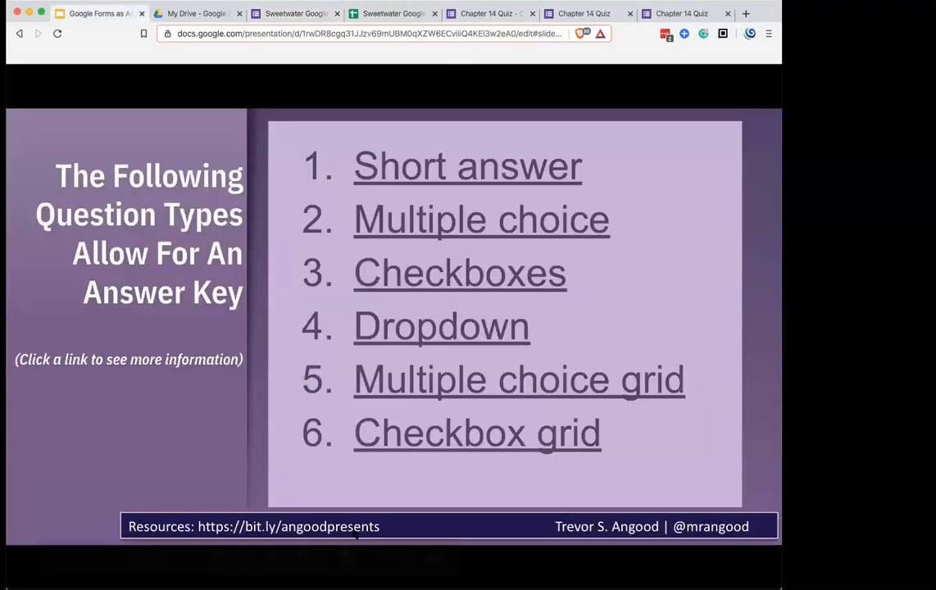
left_click(164, 556)
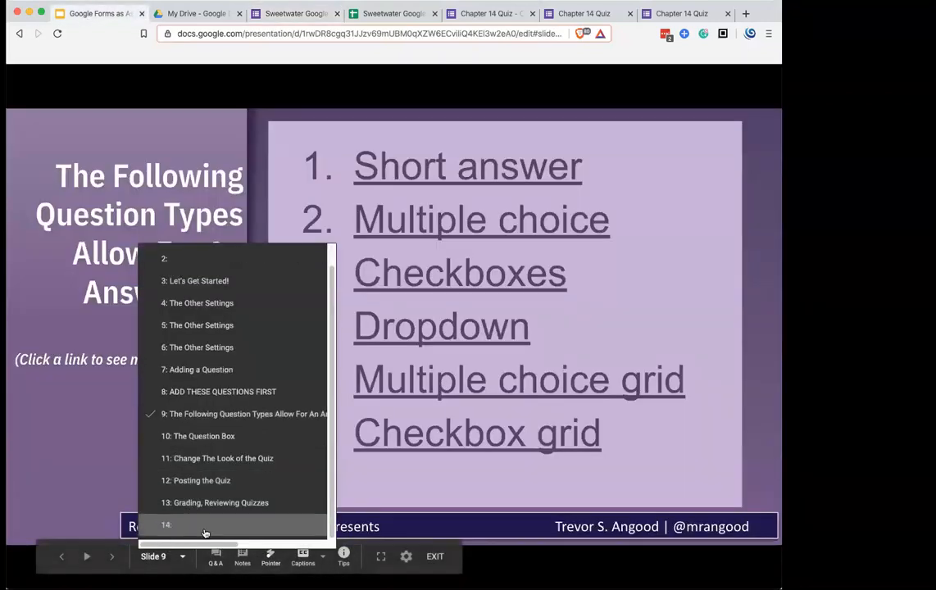
left_click(205, 533)
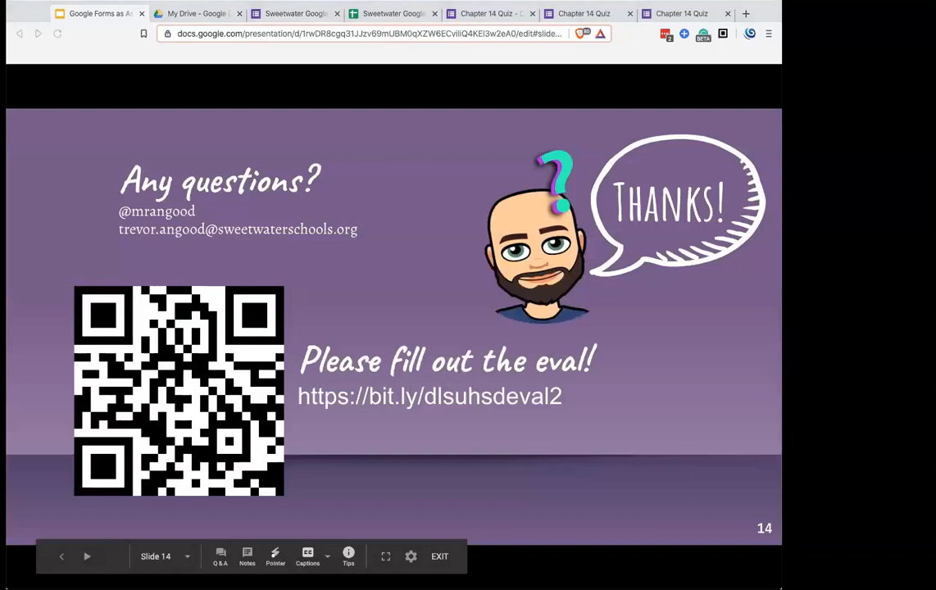
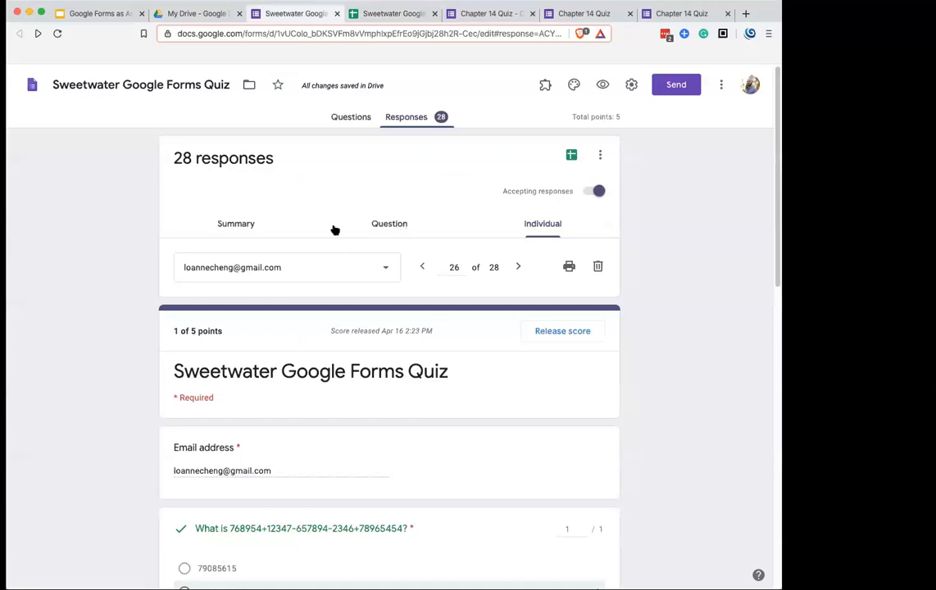
Step: Switch to the Chapter 14 Quiz and create a new spreadsheet named "Chapter 14 Quiz (Responses)" for its responses
left_click_drag(215, 332, 182, 328)
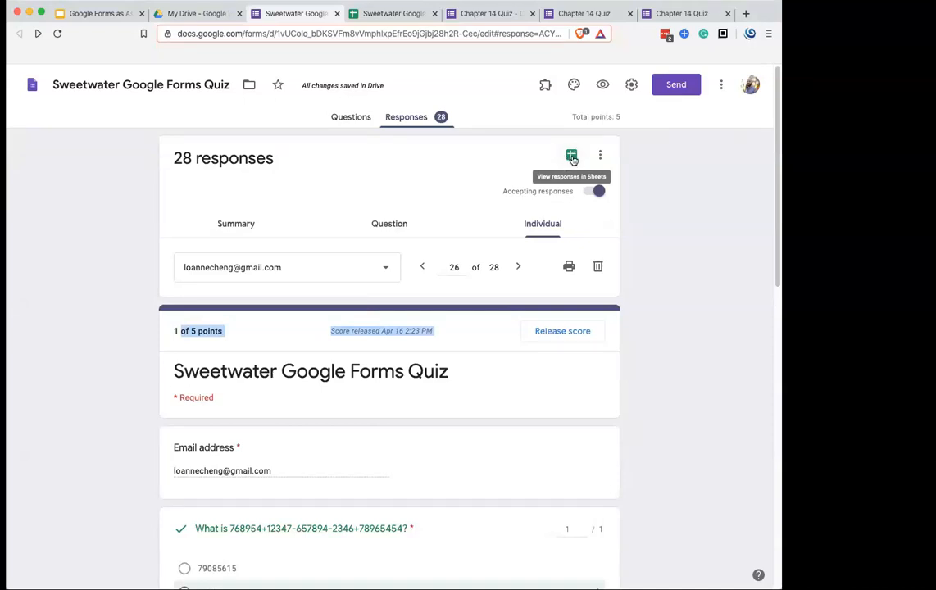
left_click(504, 14)
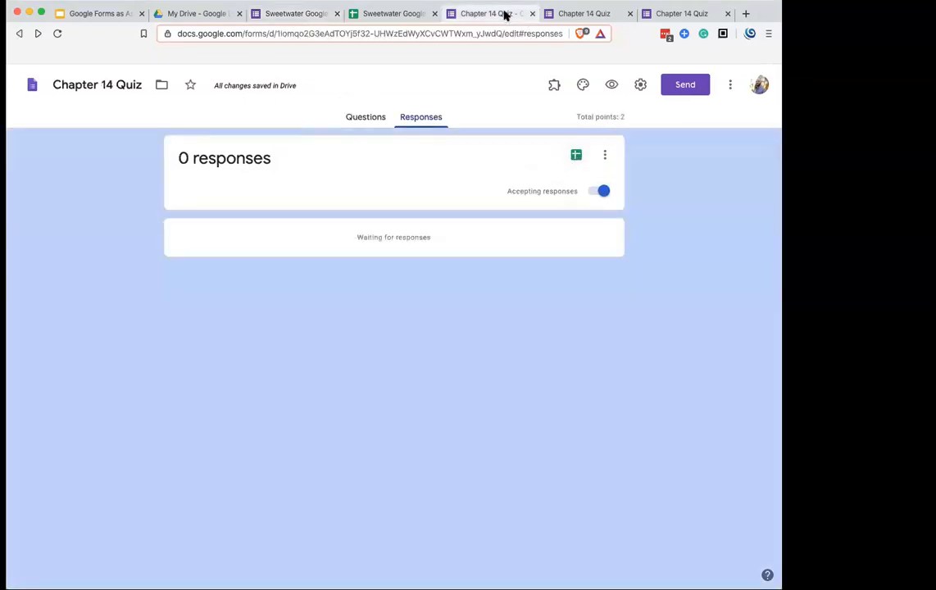
left_click(577, 156)
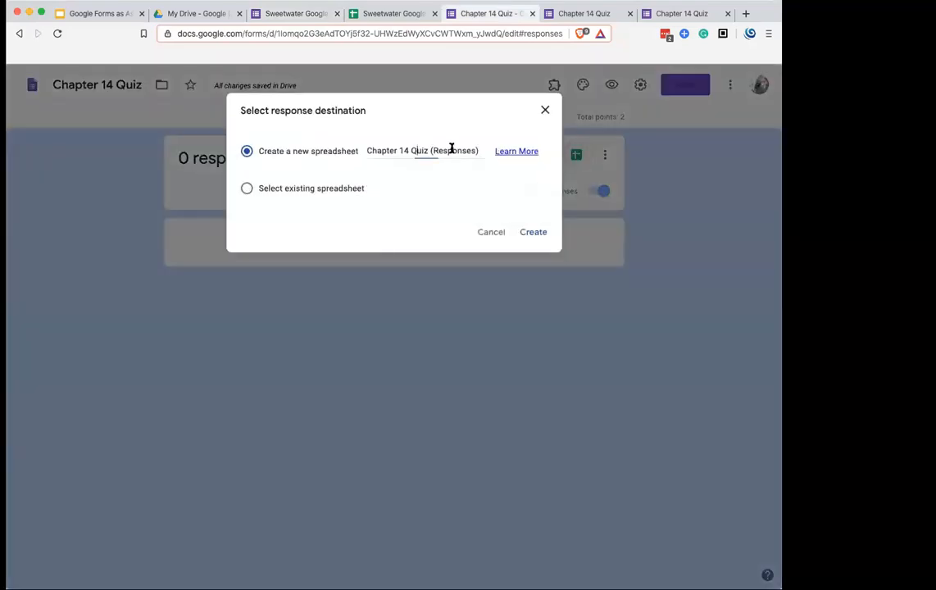
left_click_drag(414, 151, 464, 210)
left_click(549, 241)
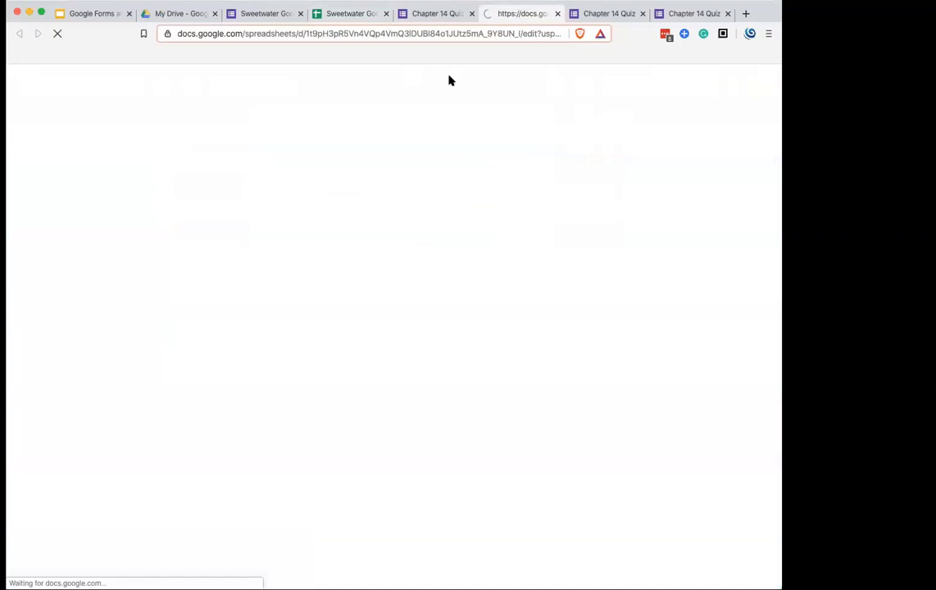
Step: Switch to the Sweetwater Google Forms Quiz's individual responses and open the 21st response
left_click(436, 14)
left_click(351, 15)
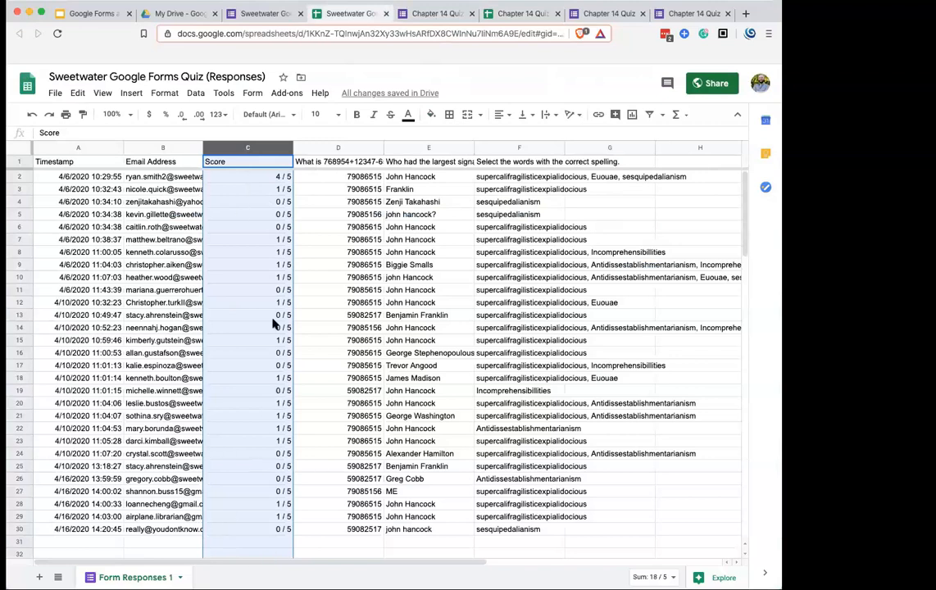
left_click(262, 14)
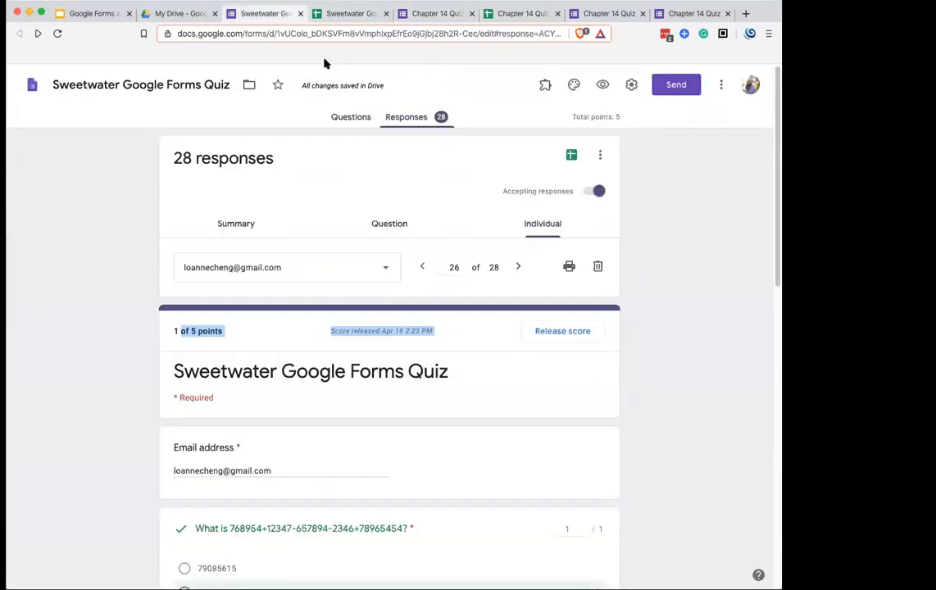
left_click(334, 276)
scroll(290, 448, "up", 3)
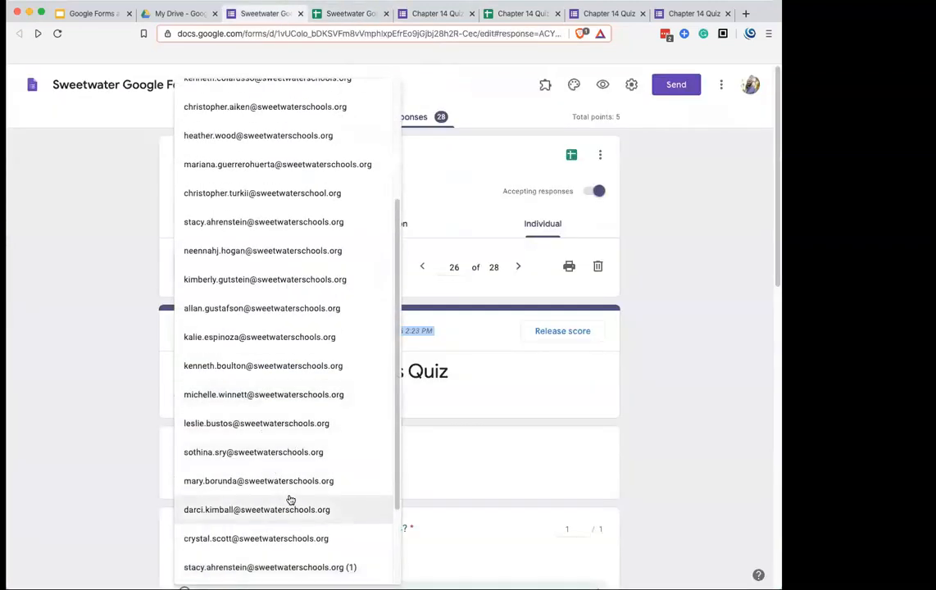
left_click(290, 484)
Step: Award 1 point for the "Select the words with the correct spelling." question in this response and save the edit
scroll(674, 435, "down", 6)
scroll(674, 436, "down", 4)
left_click(574, 361)
type("1")
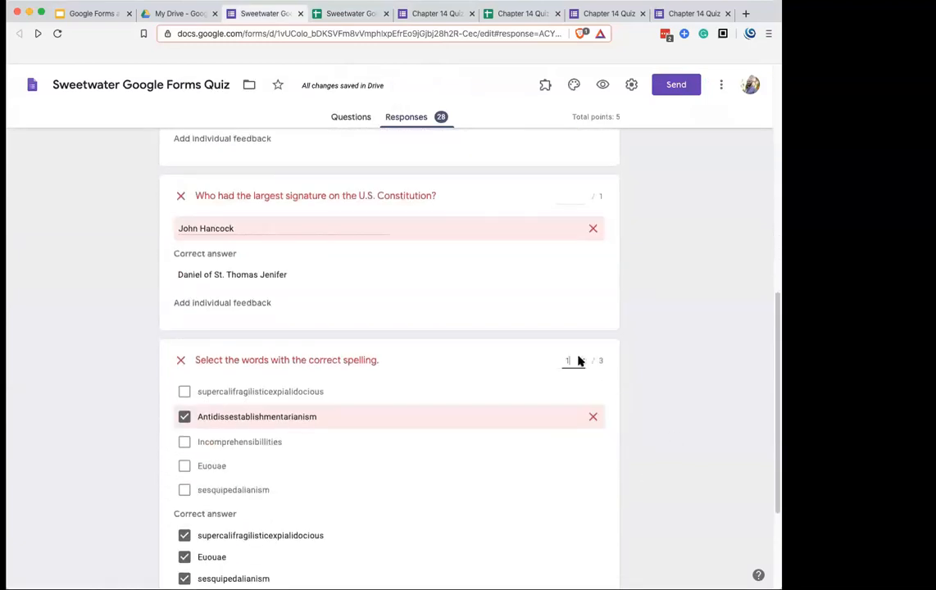
scroll(678, 449, "down", 4)
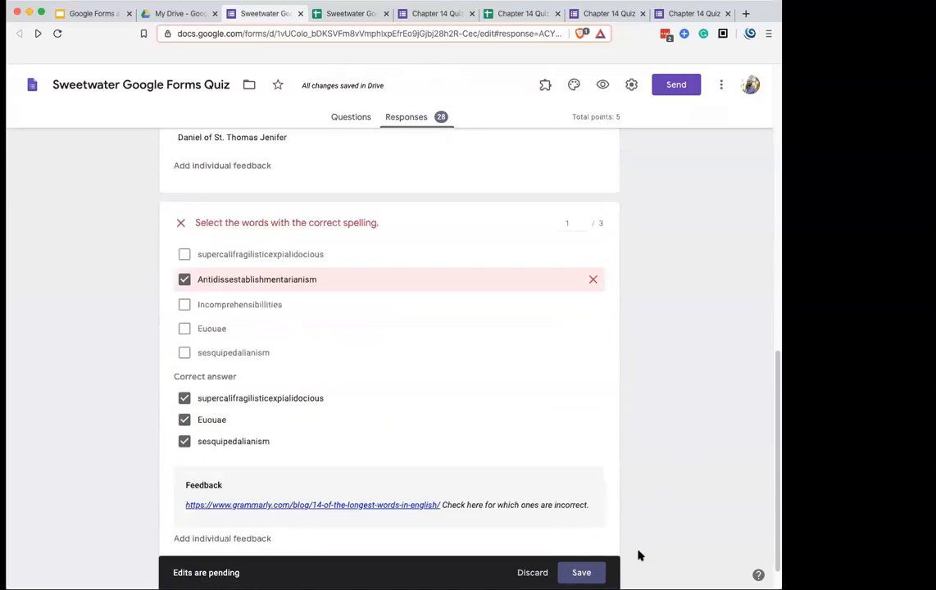
left_click(582, 572)
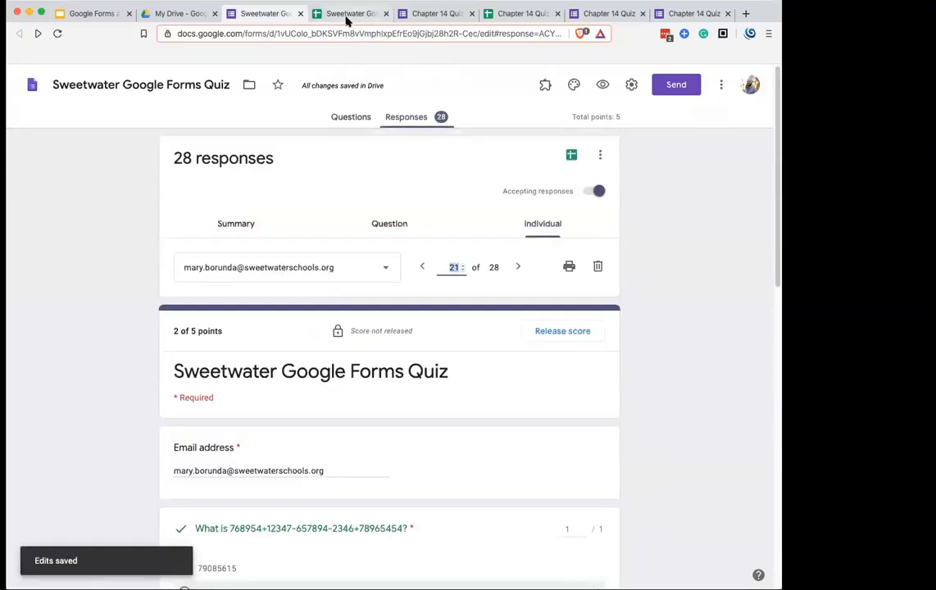
Step: Switch to the Sweetwater response spreadsheet and check the regraded respondent's score in row 22
left_click(348, 15)
left_click(116, 390)
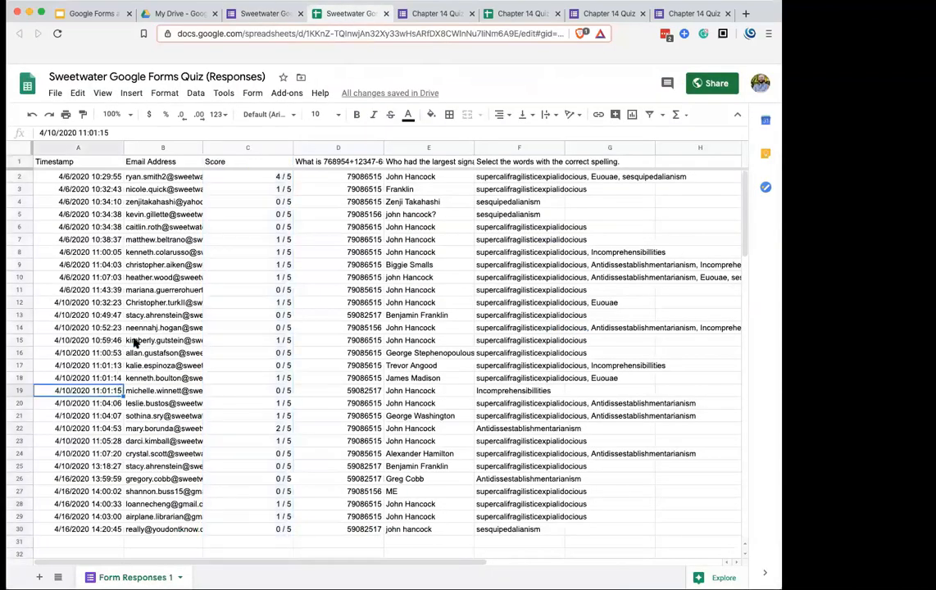
left_click(150, 430)
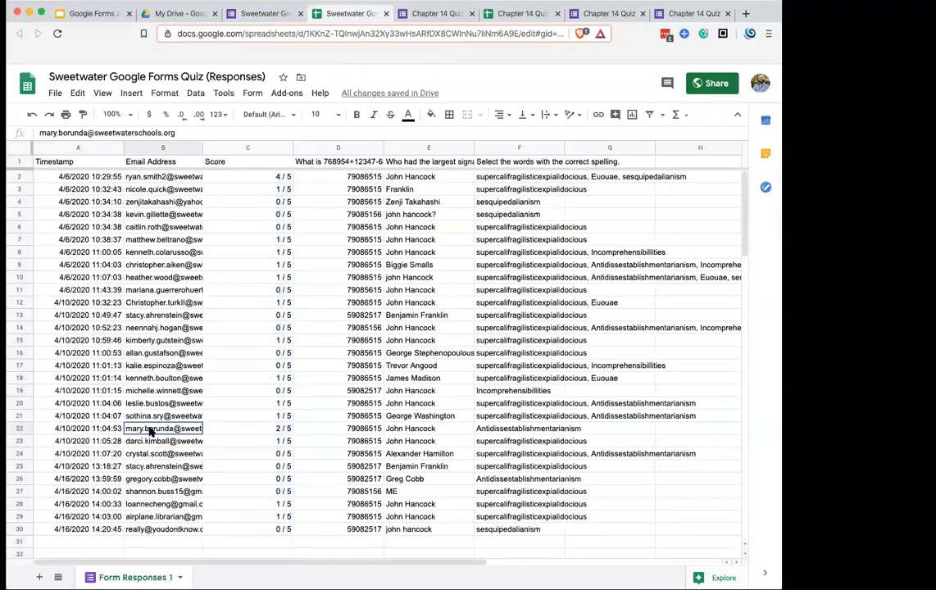
left_click(261, 430)
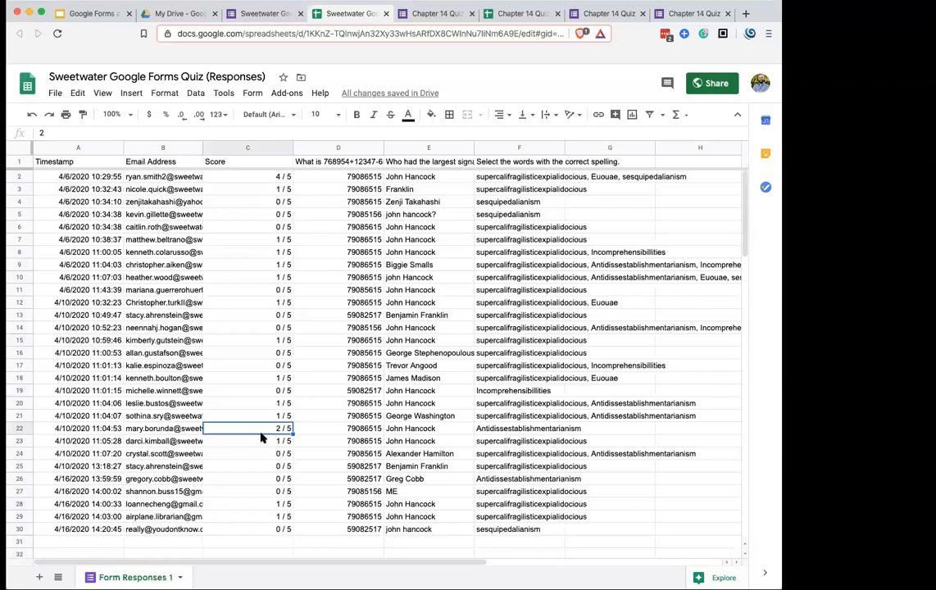
Step: Return to the Sweetwater quiz and look over the summary and per-question views of its responses
left_click(263, 18)
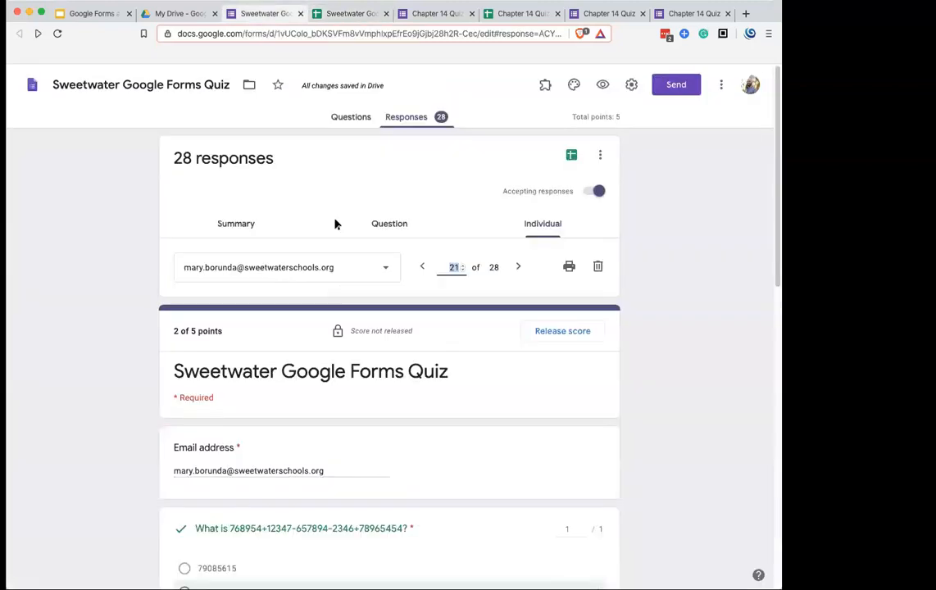
left_click(237, 226)
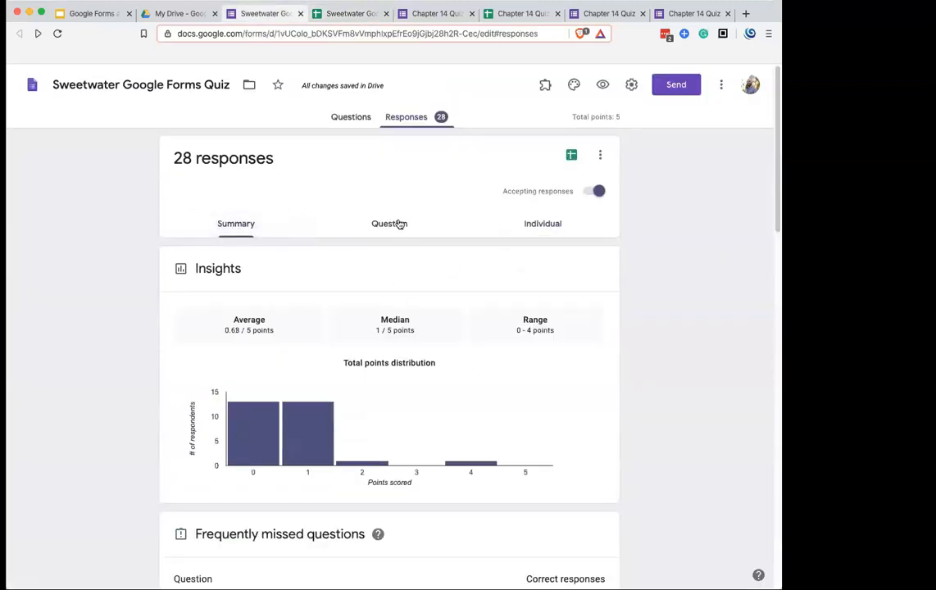
left_click(399, 225)
left_click(262, 224)
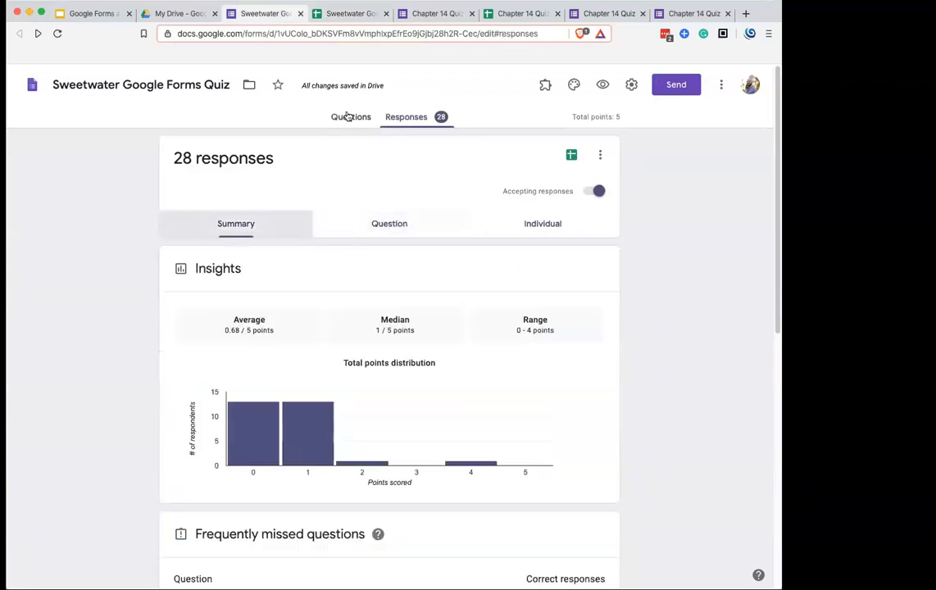
left_click(349, 117)
scroll(640, 402, "down", 3)
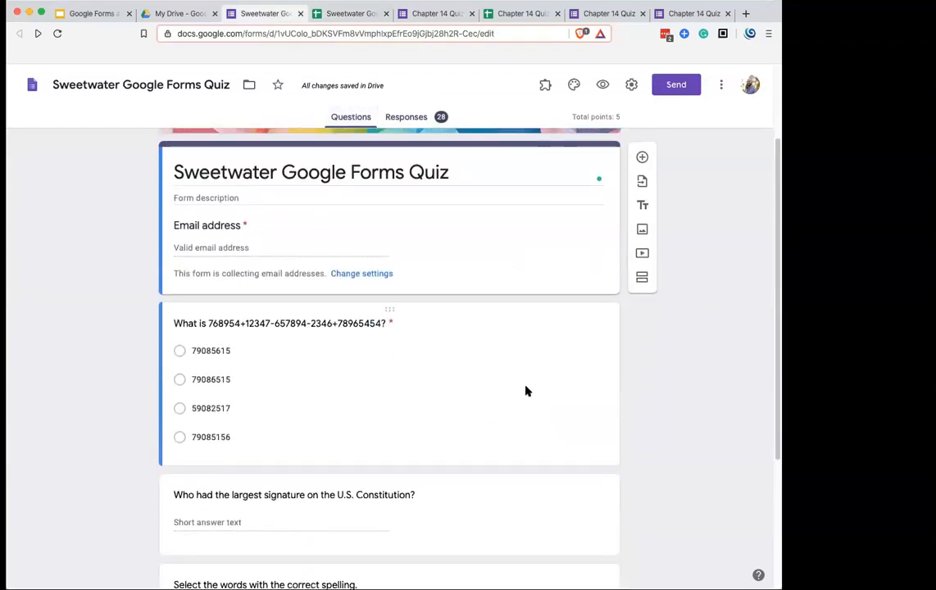
left_click(526, 391)
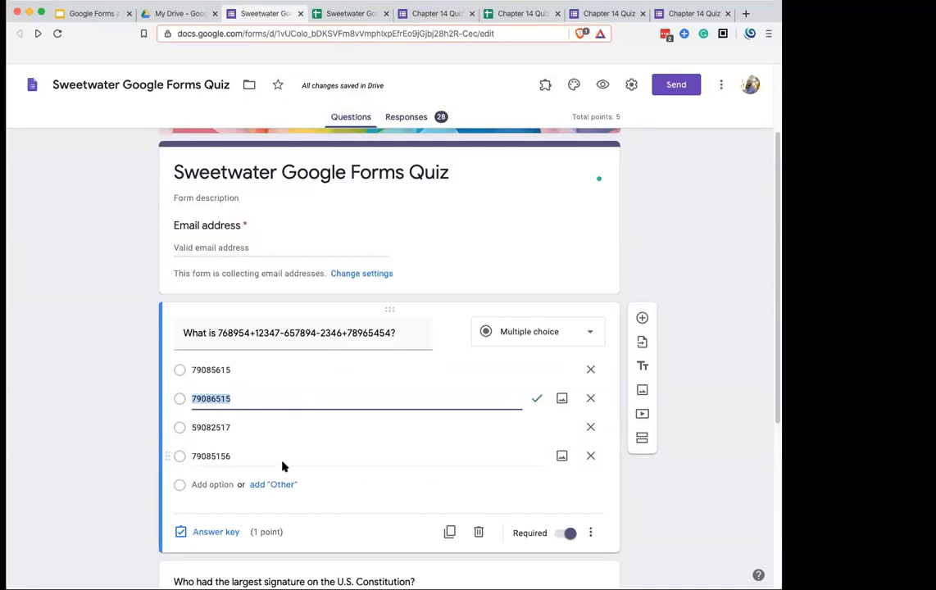
left_click(205, 427)
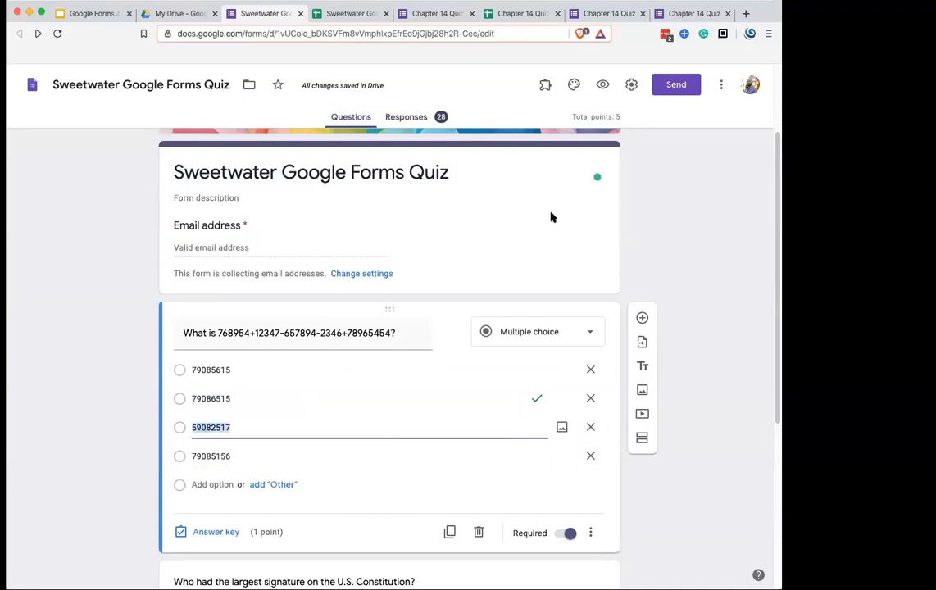
left_click(365, 14)
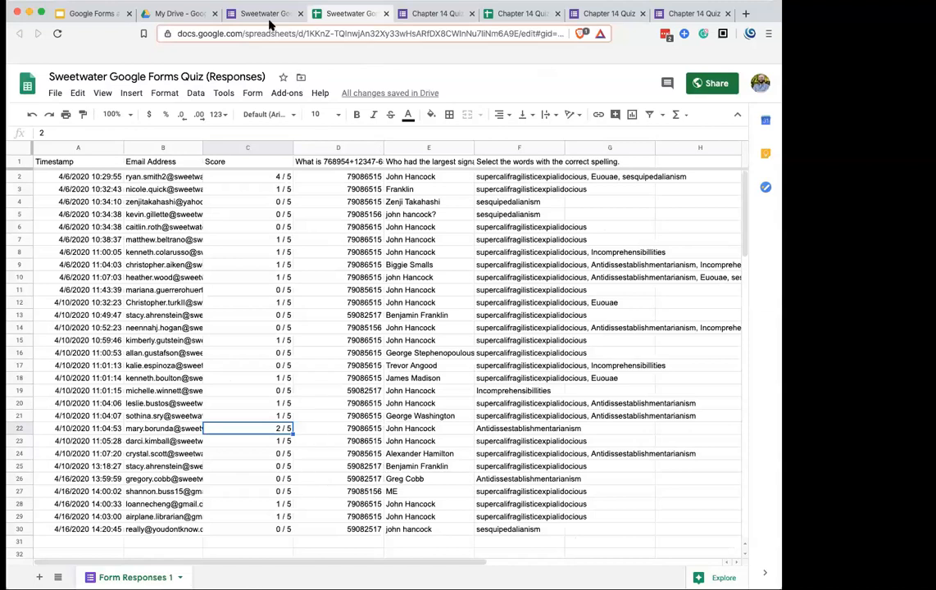
left_click(244, 17)
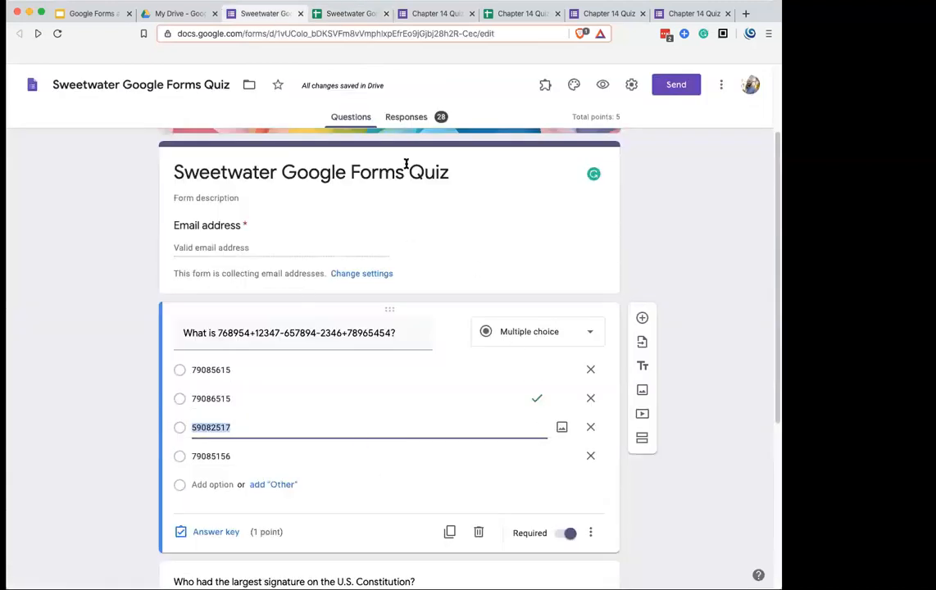
right_click(407, 114)
left_click(696, 298)
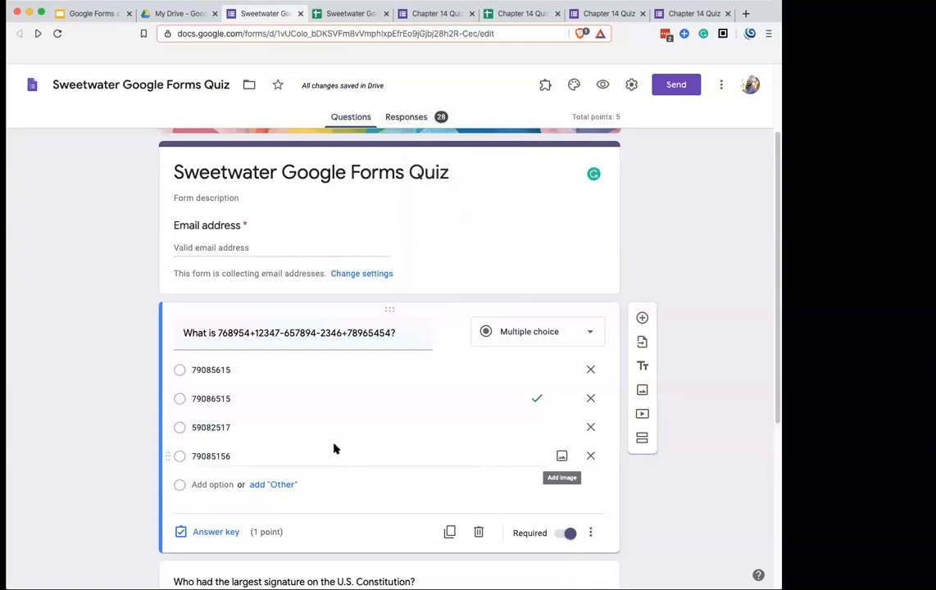
left_click(221, 534)
left_click(242, 454)
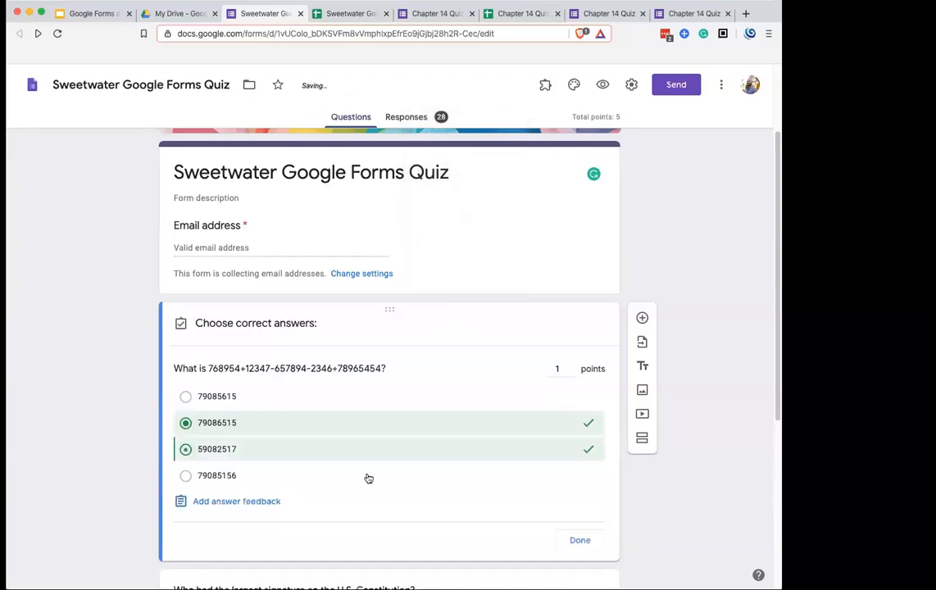
left_click(288, 426)
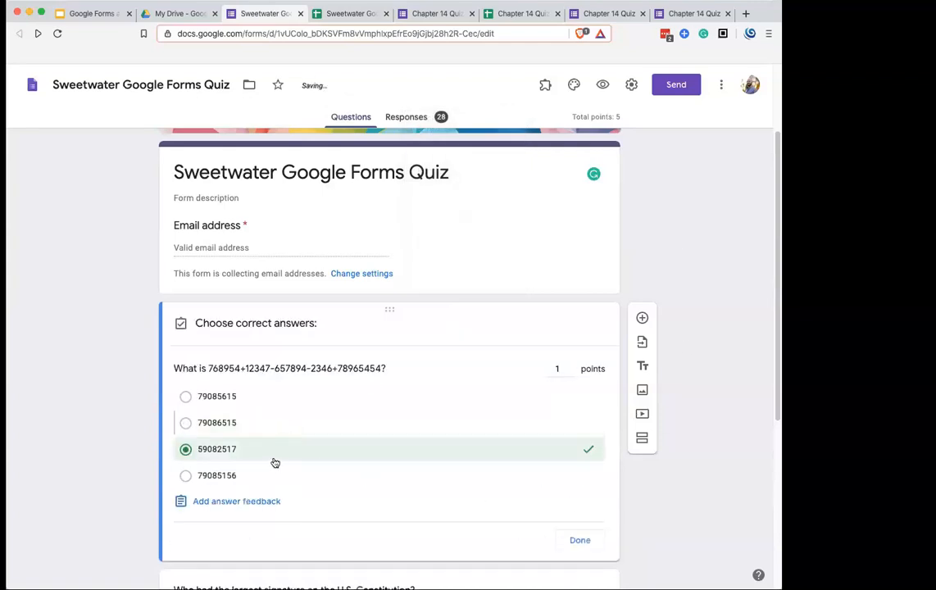
left_click(583, 540)
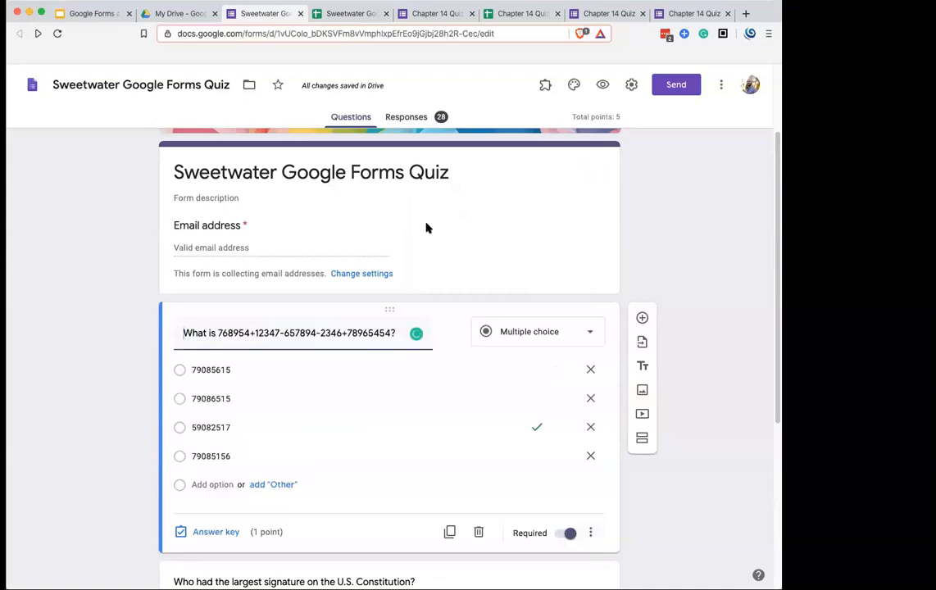
Step: Review the arithmetic question's answer chart in the quiz's response summary
scroll(373, 300, "up", 2)
left_click(410, 118)
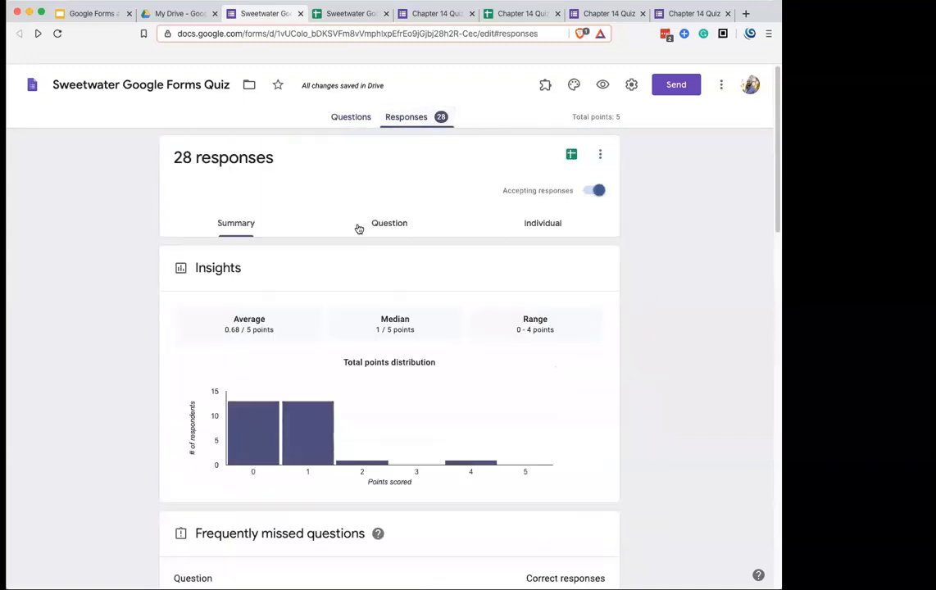
scroll(357, 230, "down", 3)
scroll(639, 363, "down", 6)
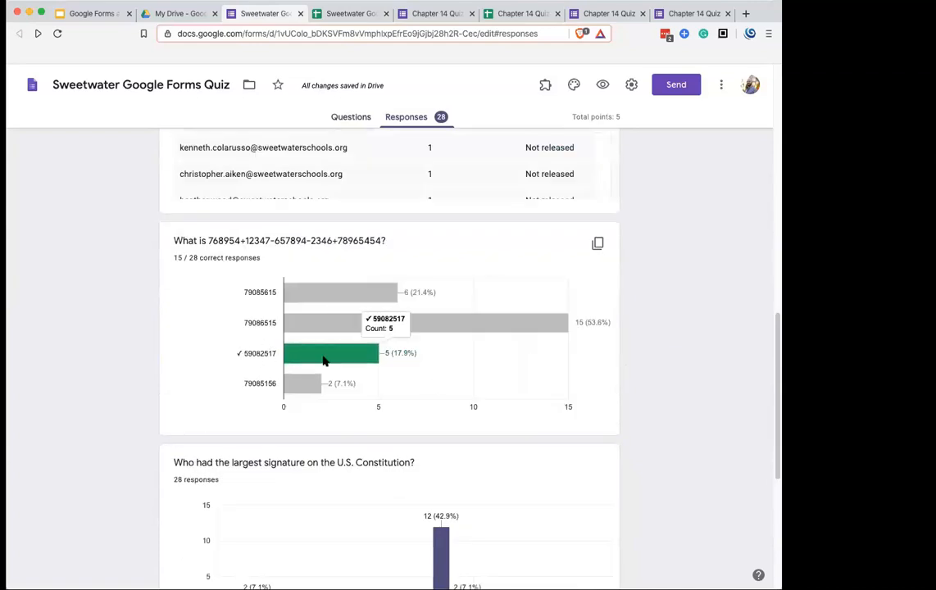
mouse_move(351, 359)
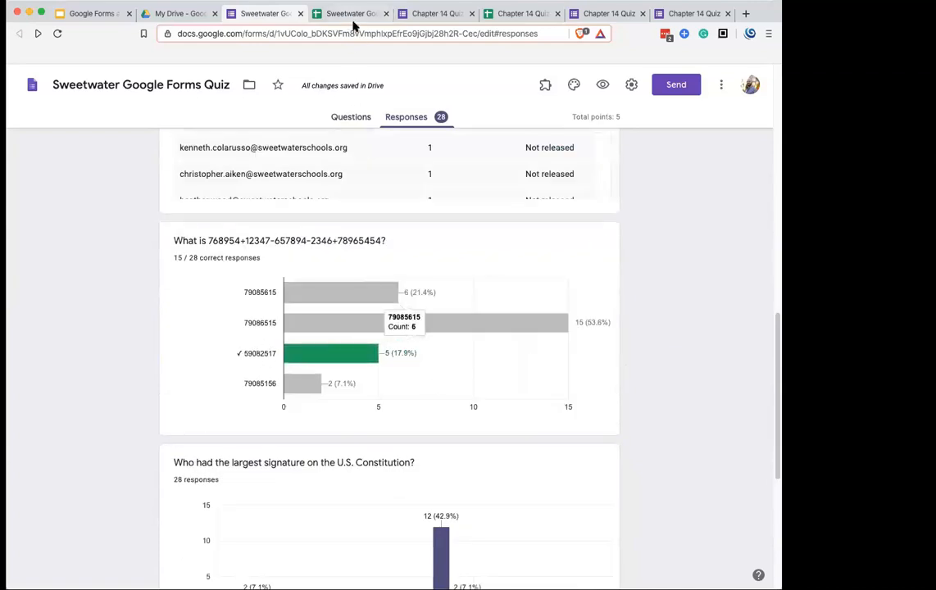
Step: Check the score and arithmetic answer in row 13 of the Sweetwater response spreadsheet, reloading the sheet to refresh it
left_click(351, 13)
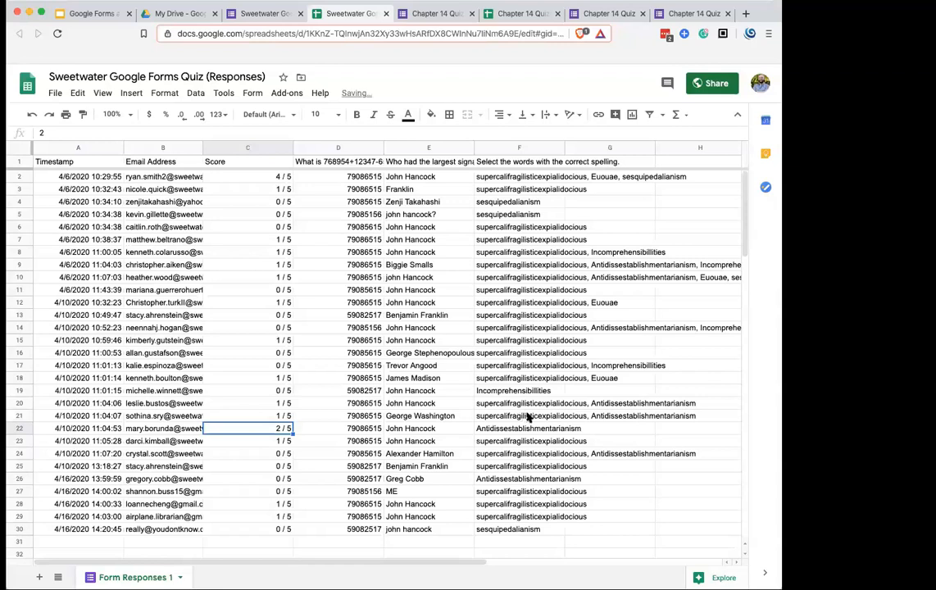
left_click(246, 315)
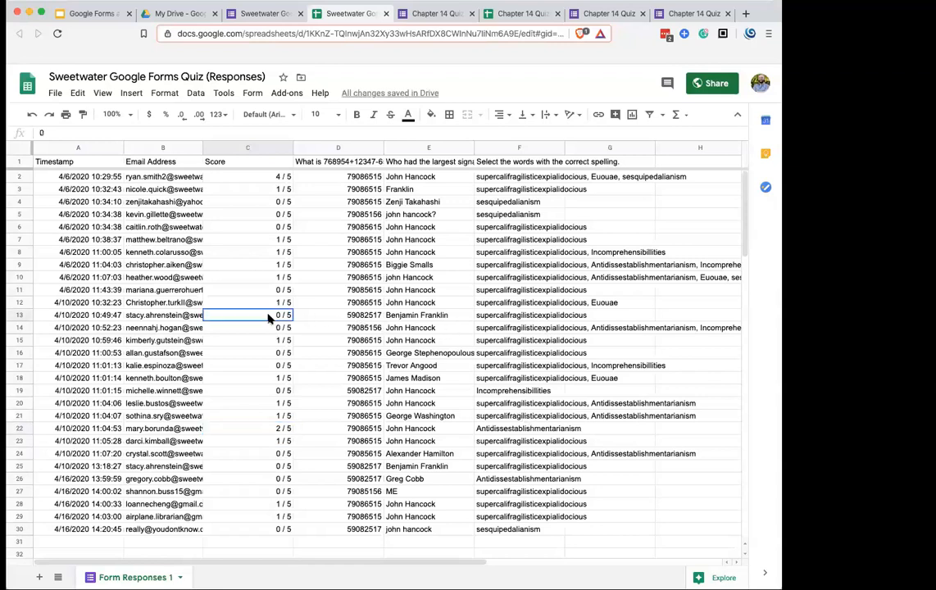
left_click(163, 317)
left_click(365, 319, "shift")
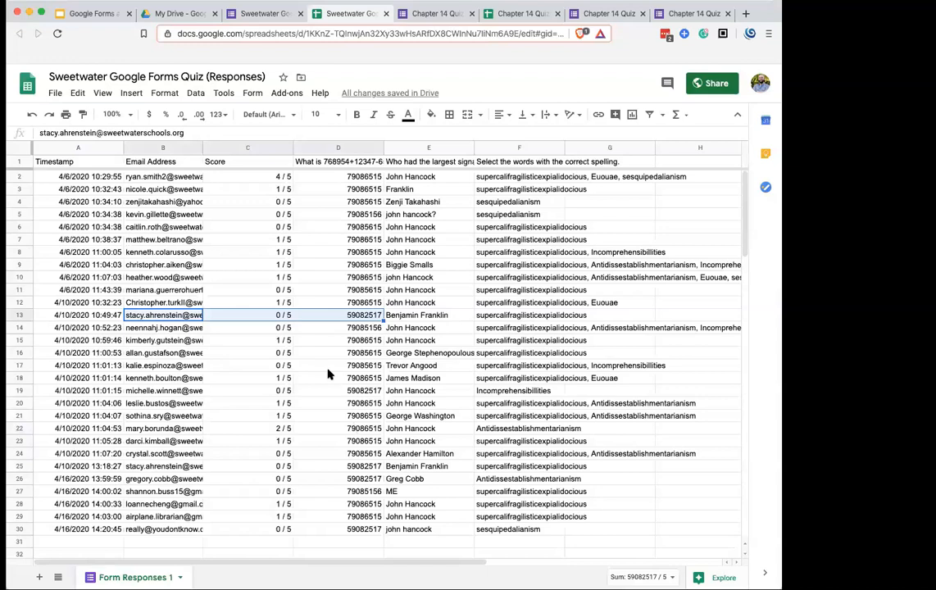
left_click(58, 33)
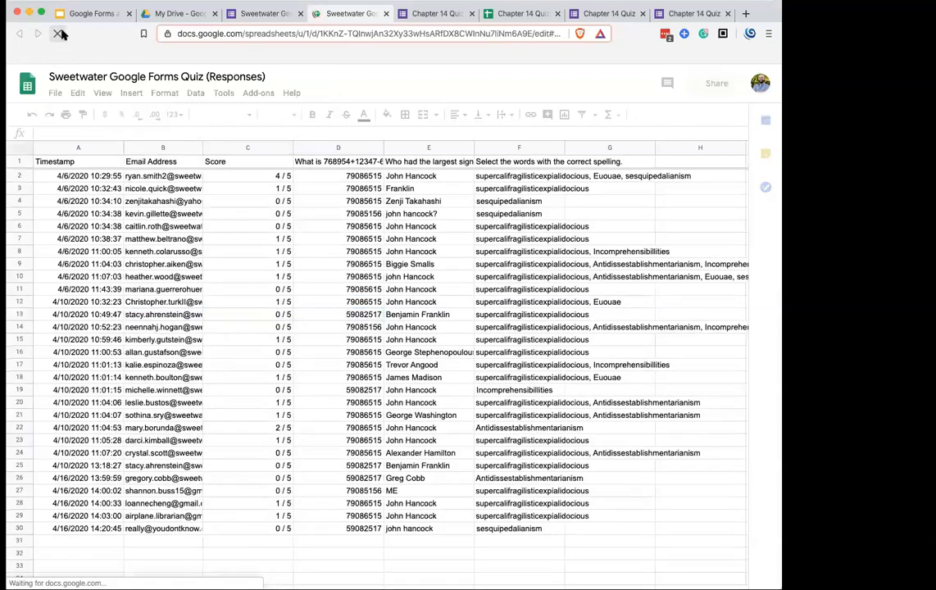
left_click_drag(129, 318, 343, 320)
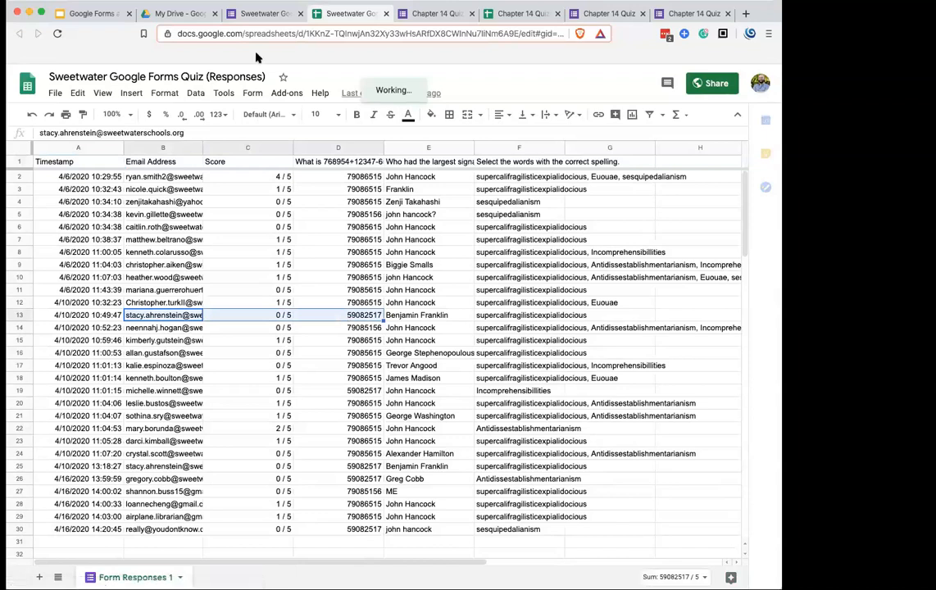
Step: Open the 12th individual response in the Sweetwater quiz and examine how its answers are graded
left_click(261, 14)
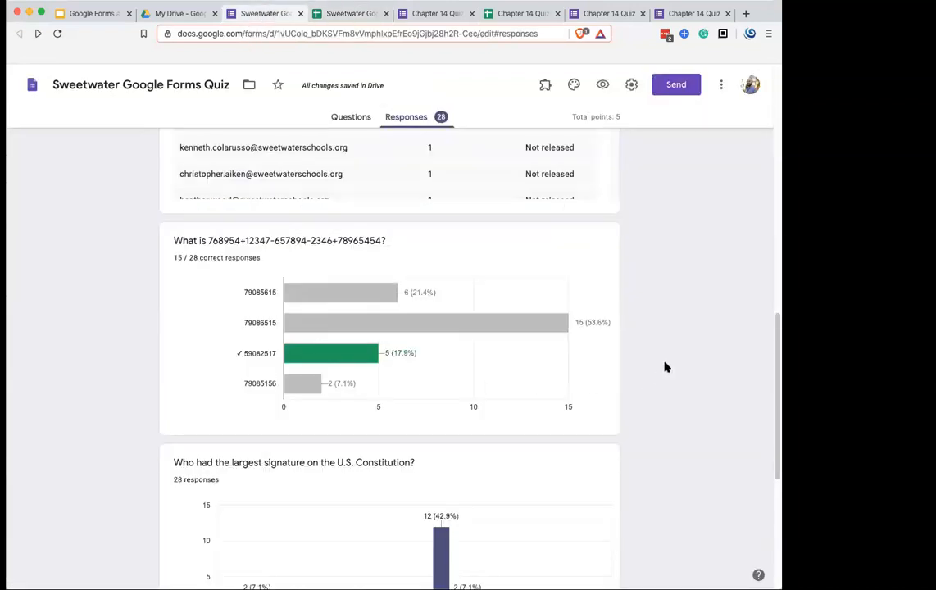
scroll(667, 366, "up", 10)
left_click(541, 225)
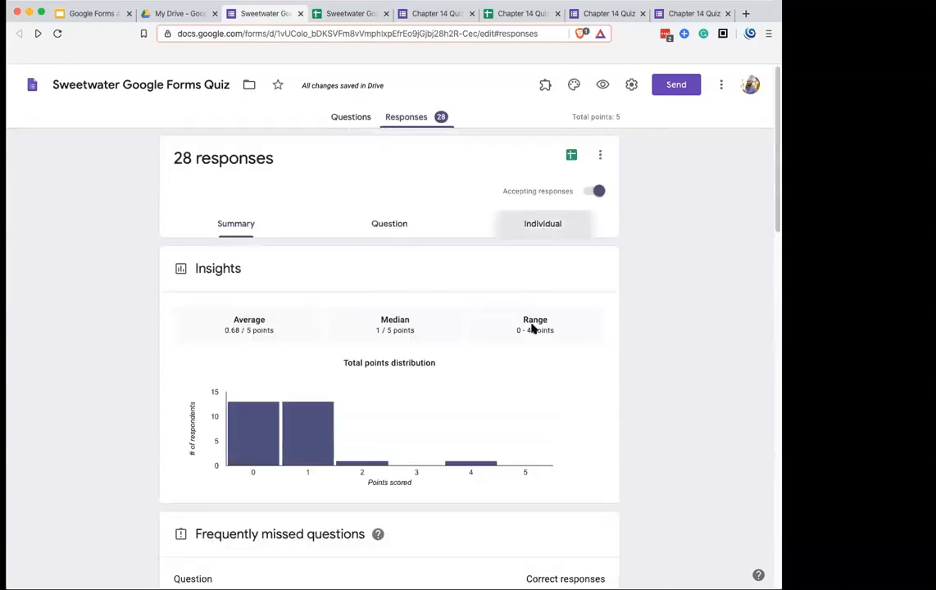
left_click(235, 269)
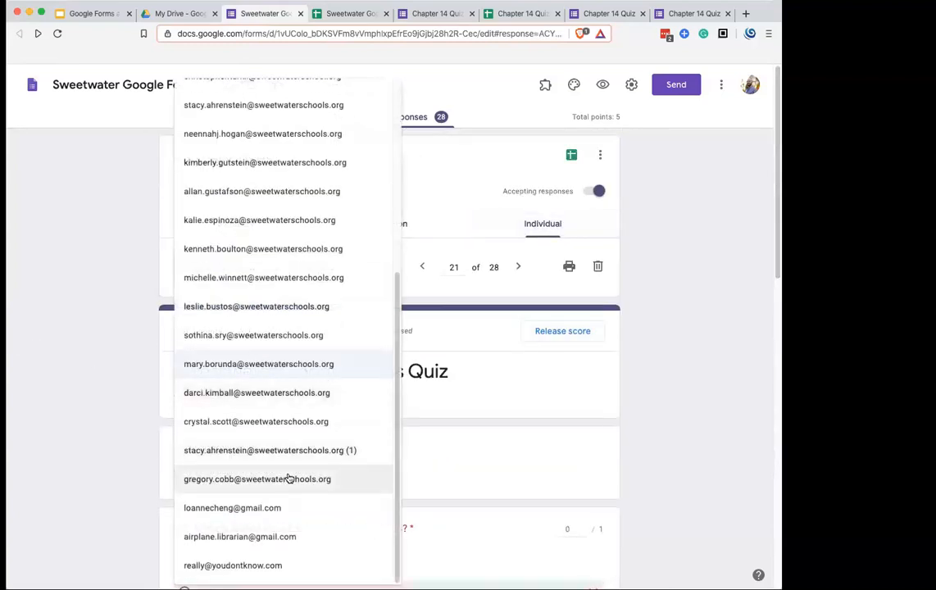
scroll(290, 478, "up", 2)
scroll(289, 479, "up", 4)
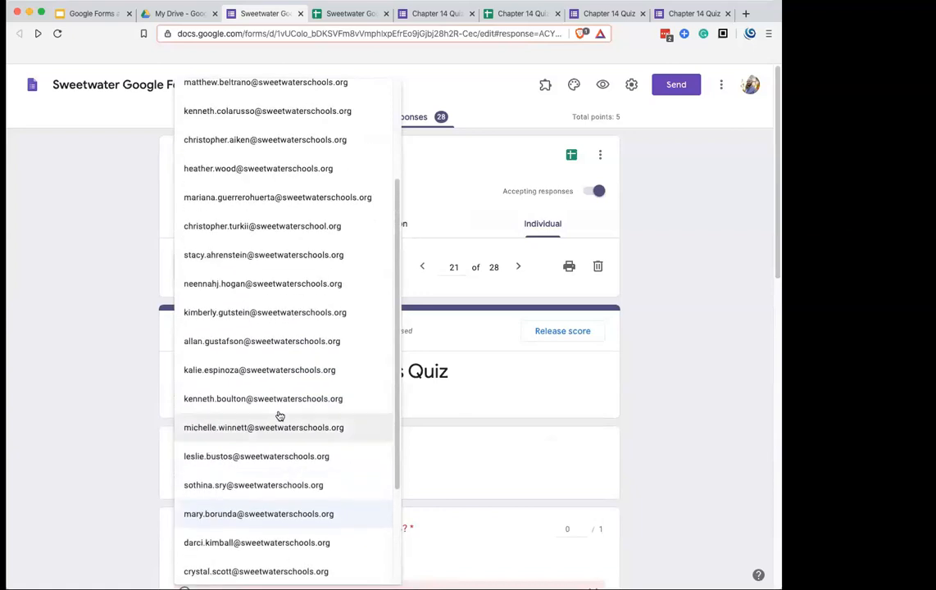
left_click(248, 253)
scroll(56, 370, "down", 3)
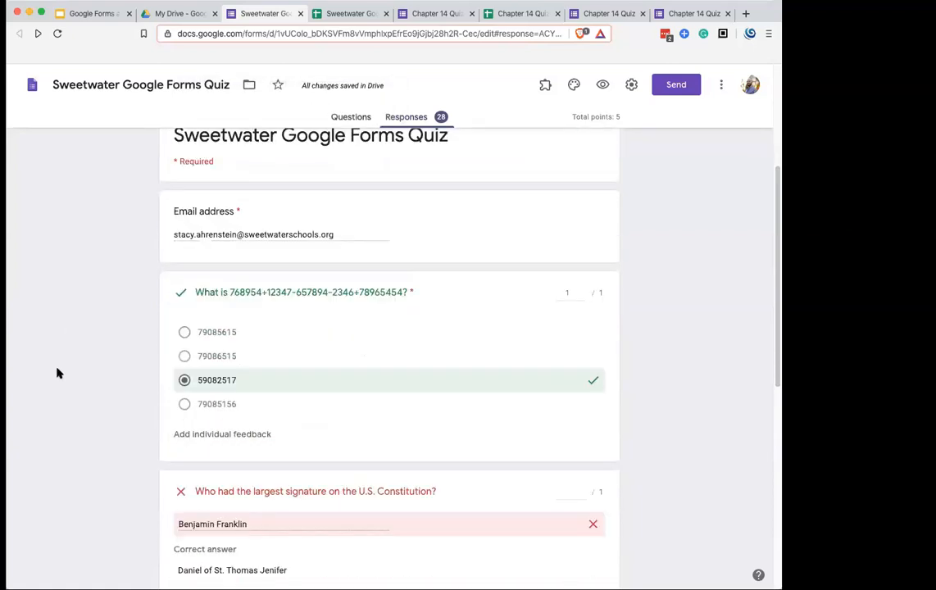
scroll(629, 353, "down", 10)
scroll(625, 383, "up", 15)
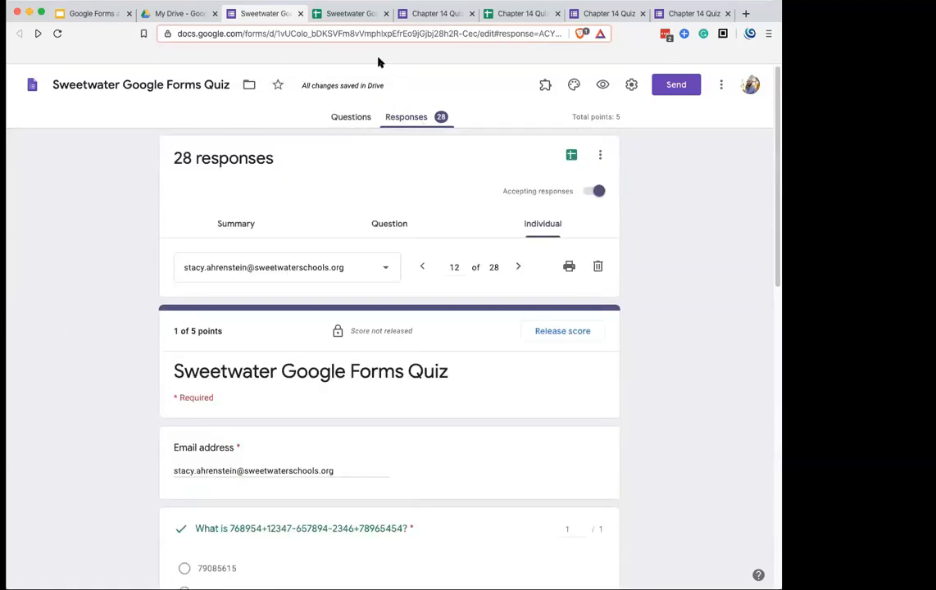
Step: Compare the scores and arithmetic answers in rows 13 and 14 of the Sweetwater response spreadsheet
left_click(351, 13)
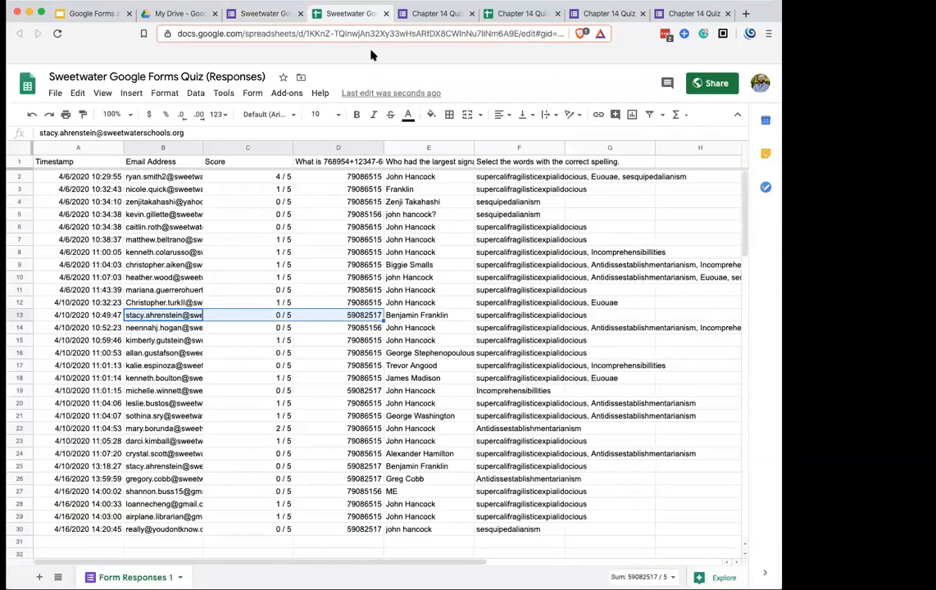
left_click(345, 228)
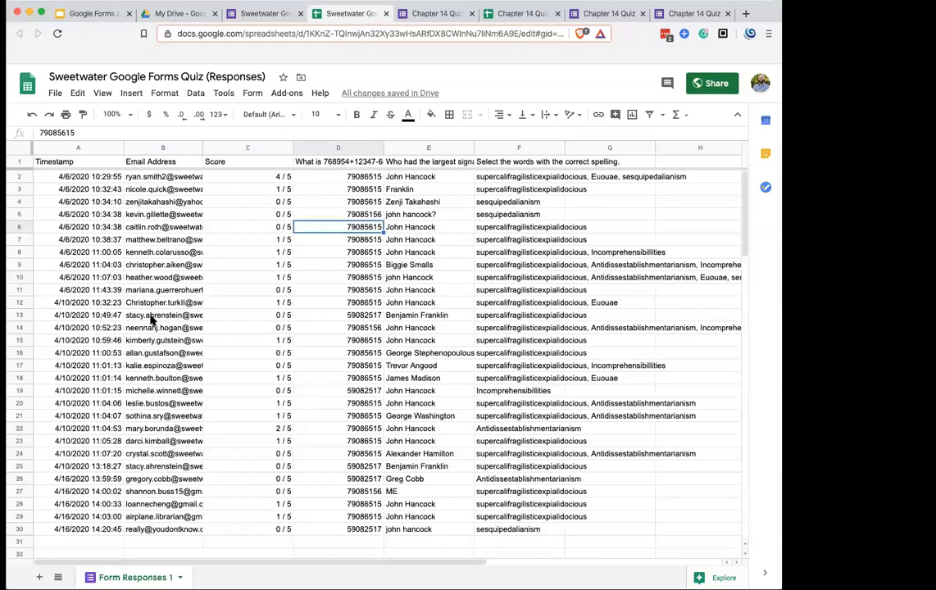
left_click_drag(158, 319, 373, 328)
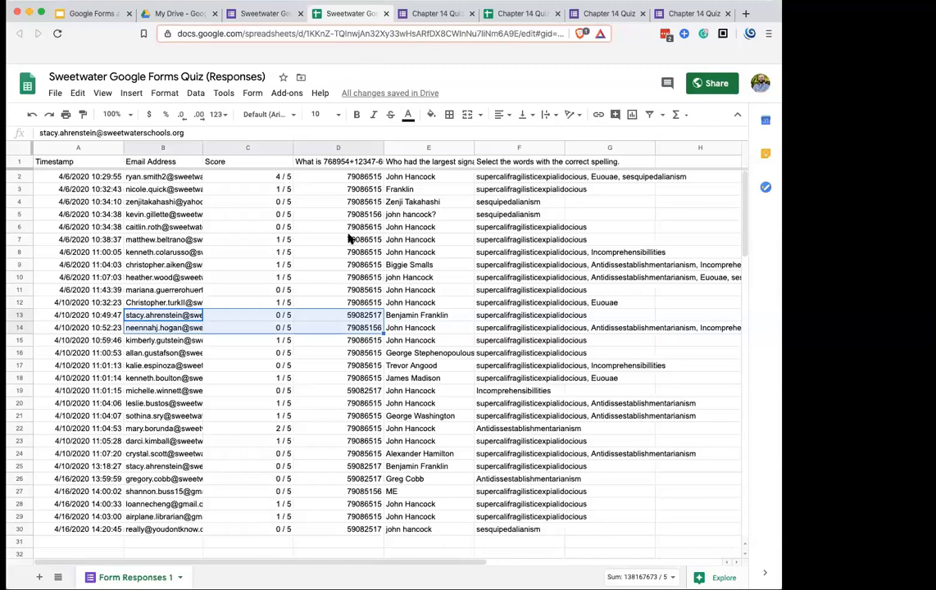
Step: Unlink the Sweetwater quiz form from its current response spreadsheet
left_click(261, 11)
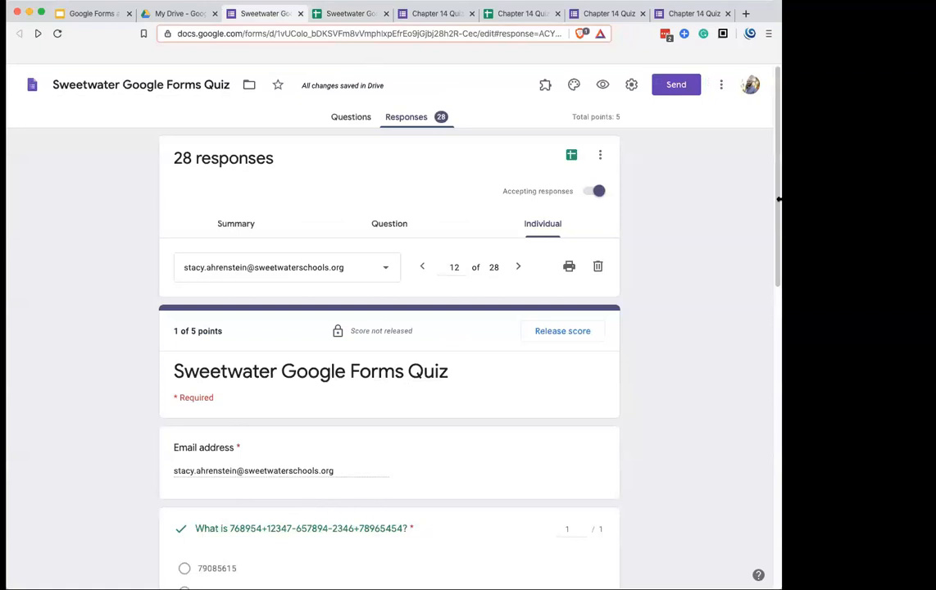
left_click(600, 155)
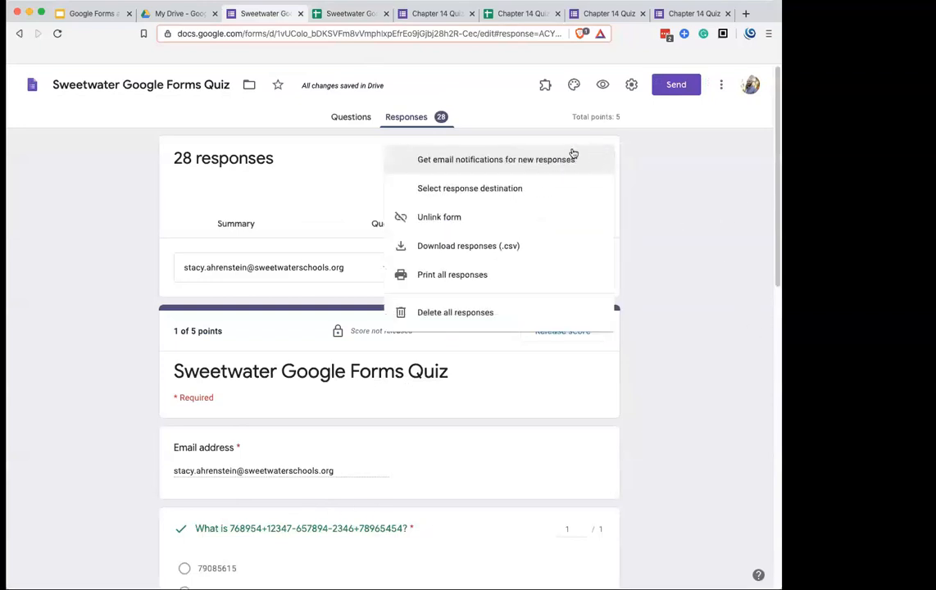
left_click(485, 228)
left_click(482, 240)
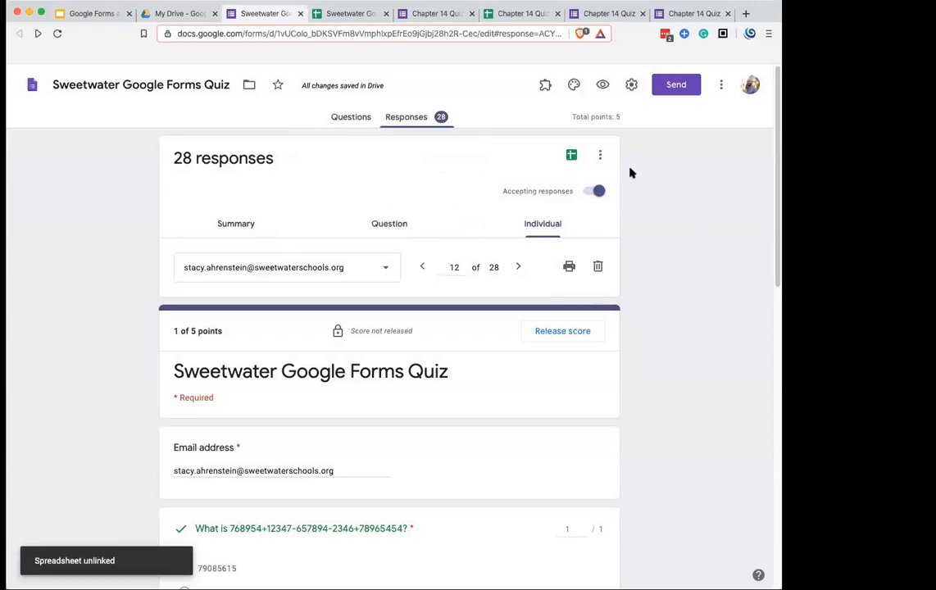
Step: Create a new response spreadsheet named "TAKE 2 Sweetwater Google Forms Quiz (Responses)" and check the score and arithmetic answer in row 13
left_click(570, 155)
left_click(363, 151)
type("TAKE !@")
key("BackSpace")
key("BackSpace")
type("2")
left_click(519, 236)
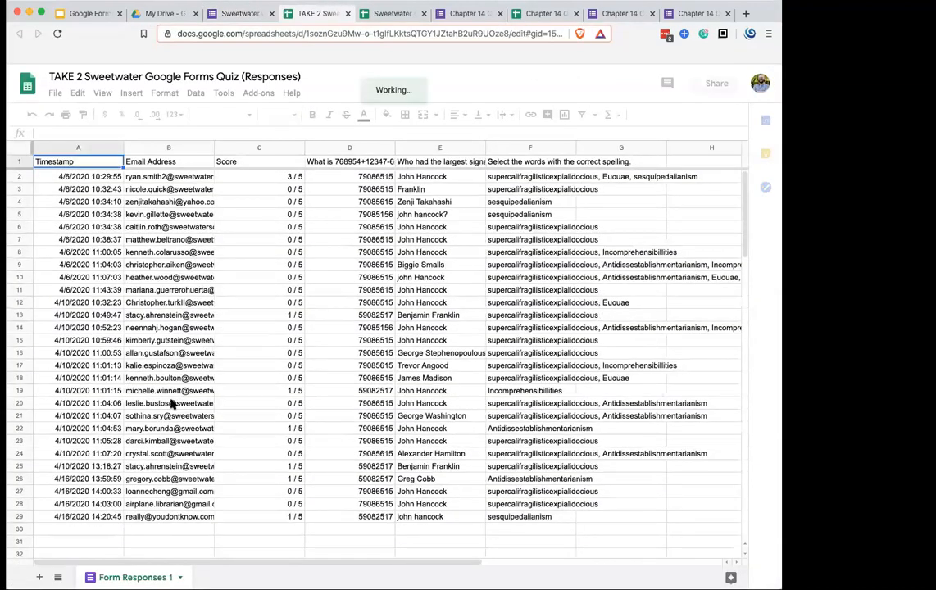
left_click_drag(164, 316, 373, 318)
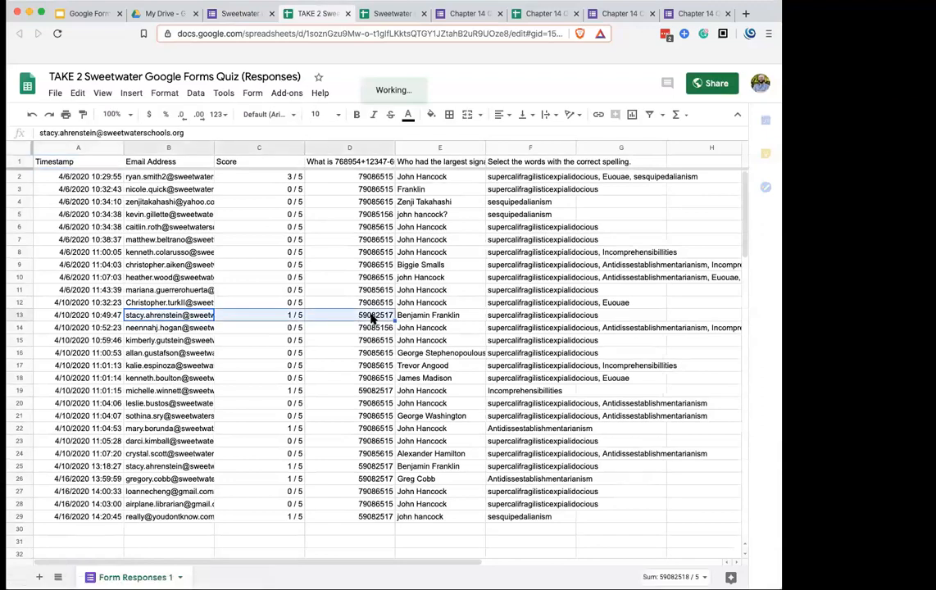